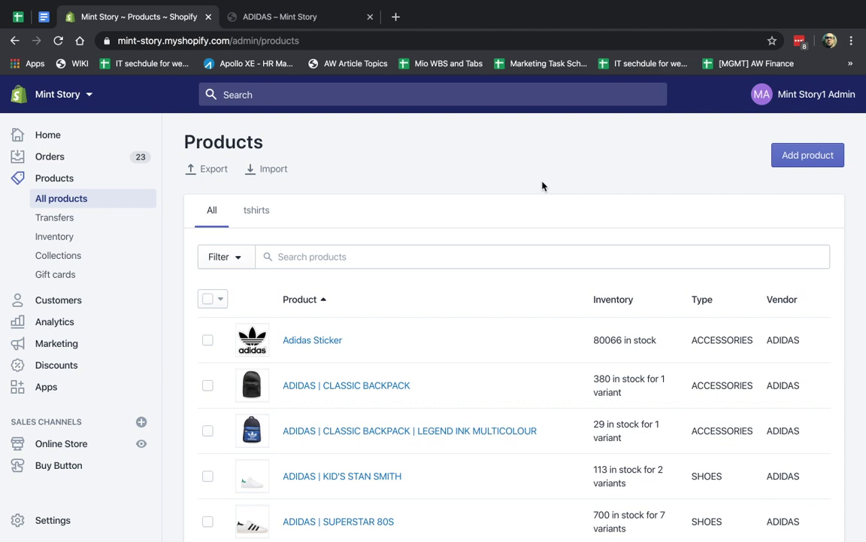
Open the Adidas Sticker product from the storefront's Adidas collection and examine its price and options
click(264, 16)
scroll(423, 267, down, 3)
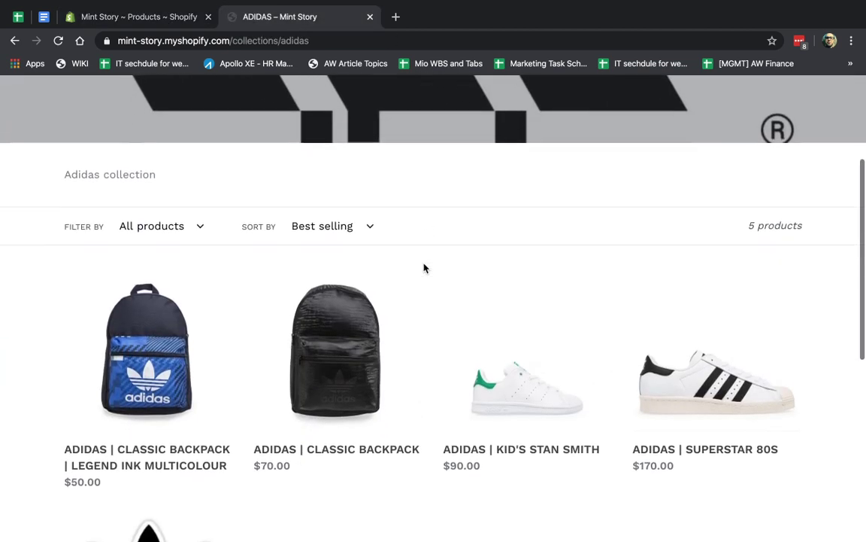
scroll(423, 267, down, 3)
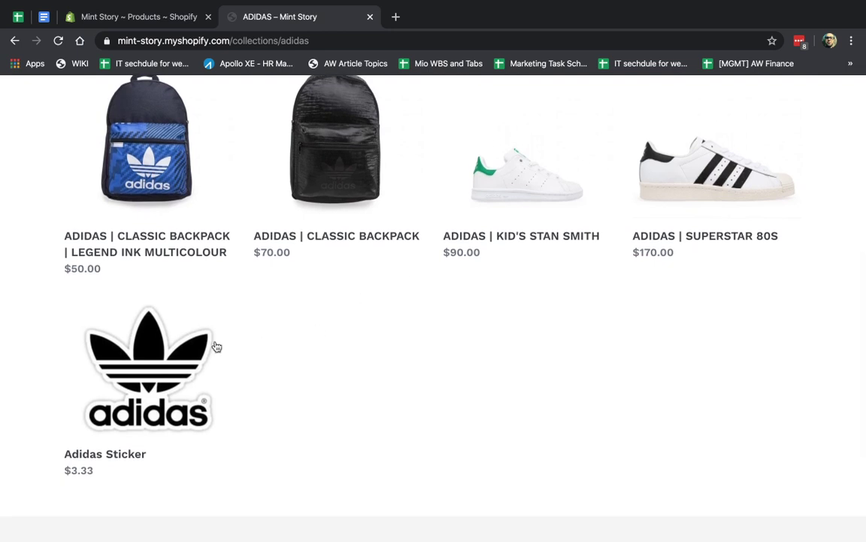
click(216, 346)
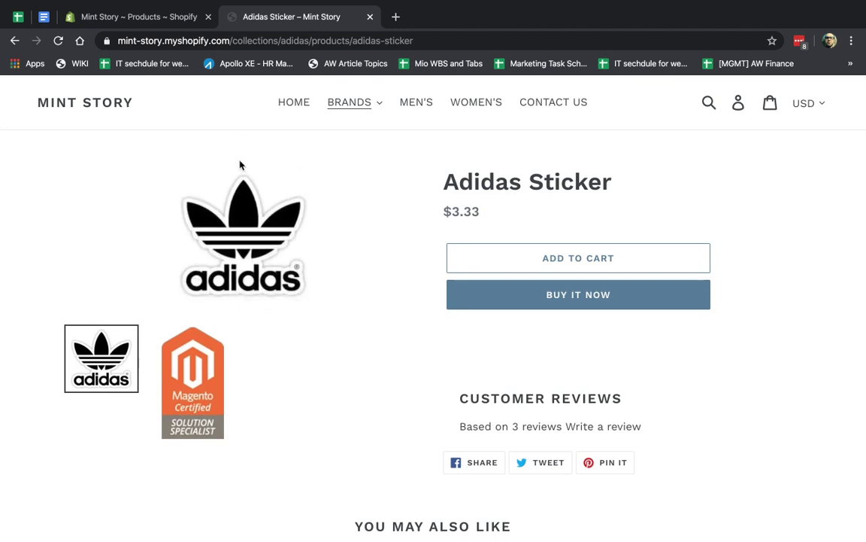
drag(452, 212, 532, 263)
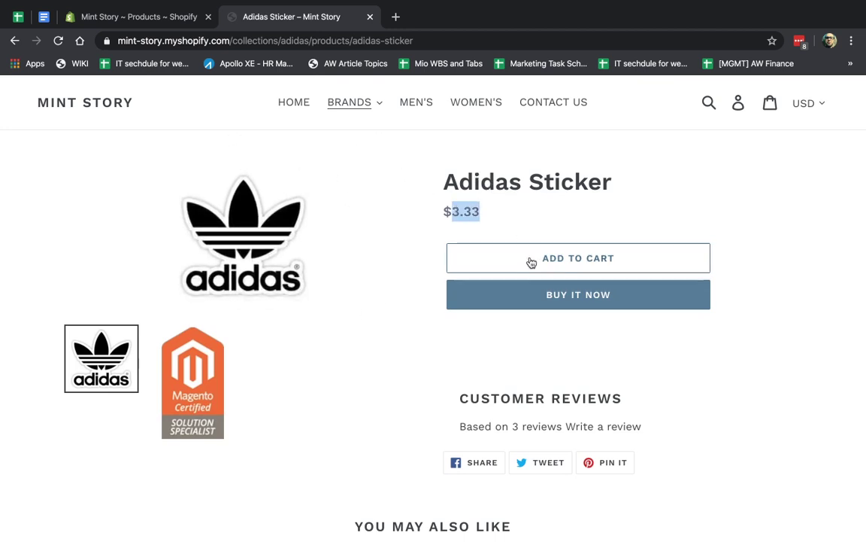
click(573, 191)
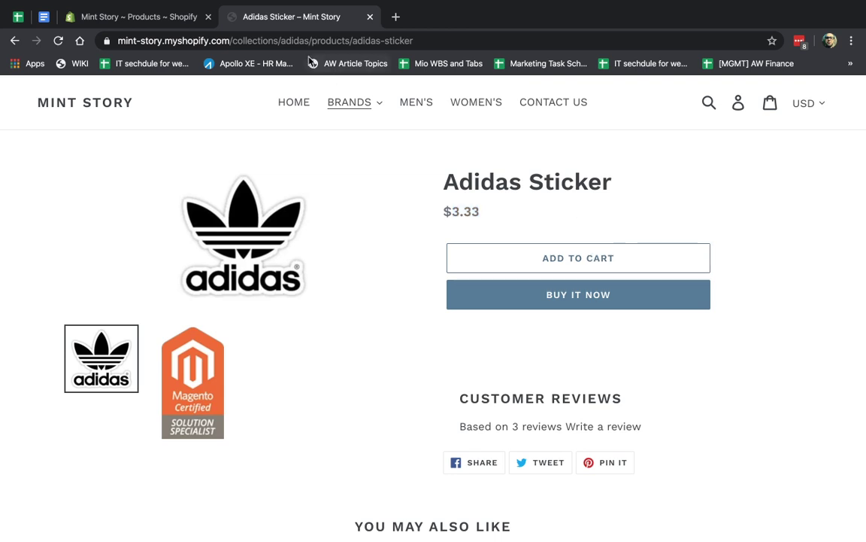
Return to the Adidas collection, open the ADIDAS | SUPERSTAR 80S product and examine its available sizes
click(15, 41)
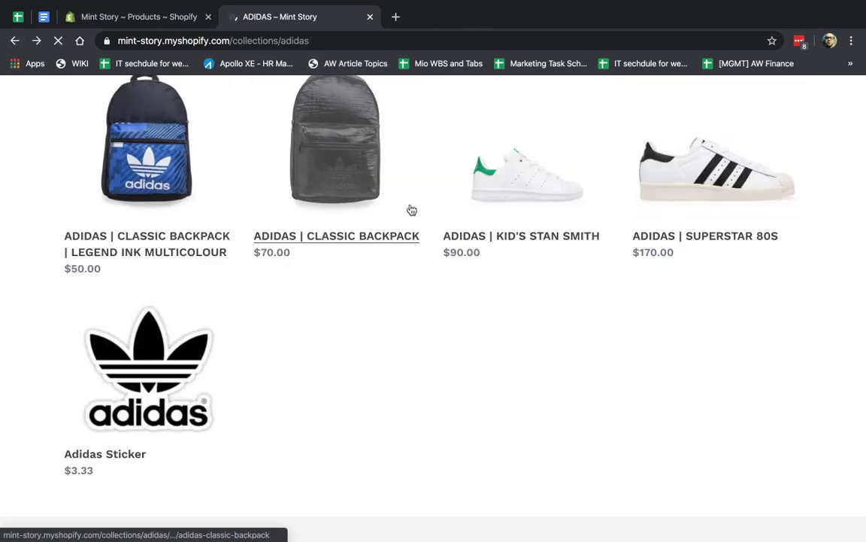
scroll(647, 286, up, 2)
click(685, 248)
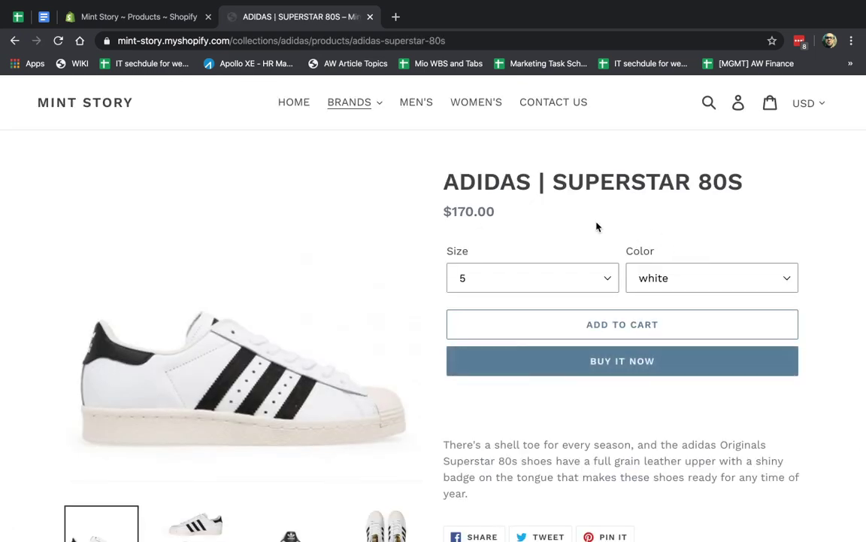
click(508, 280)
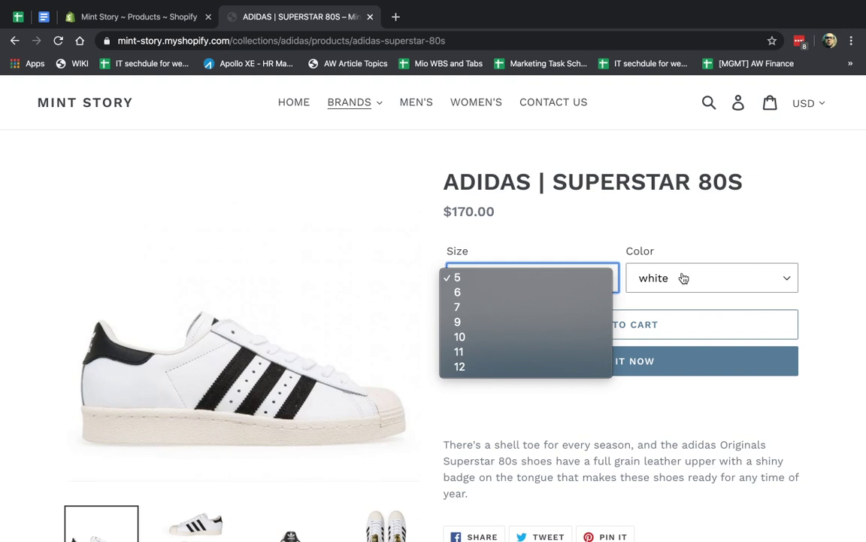
click(670, 223)
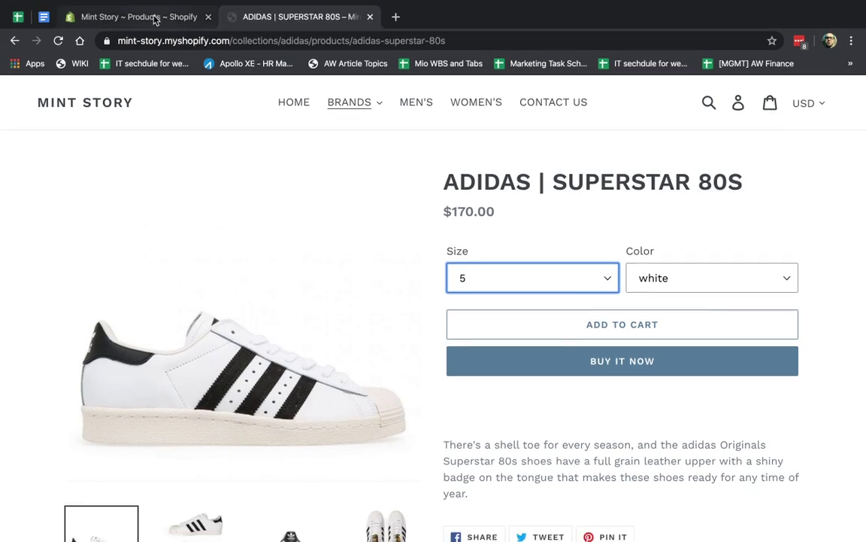
Switch to the Shopify admin and search the product list for "sticker"
click(155, 18)
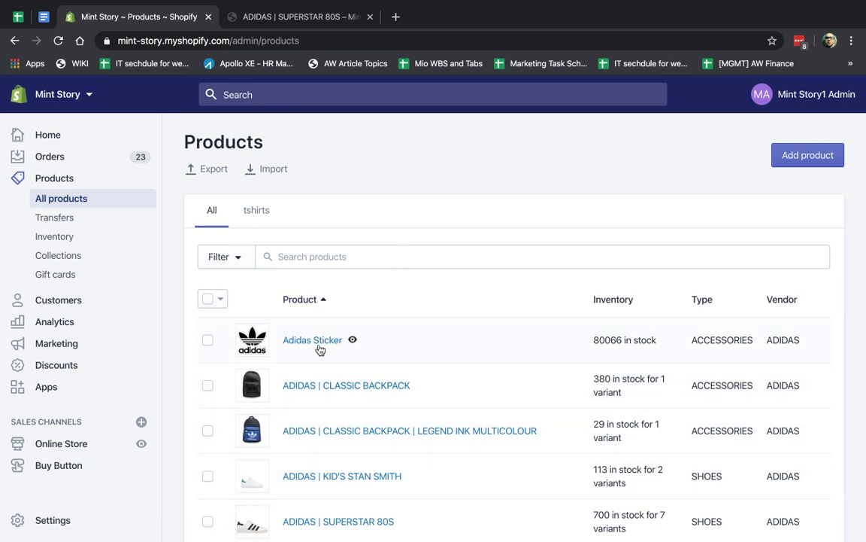
click(369, 251)
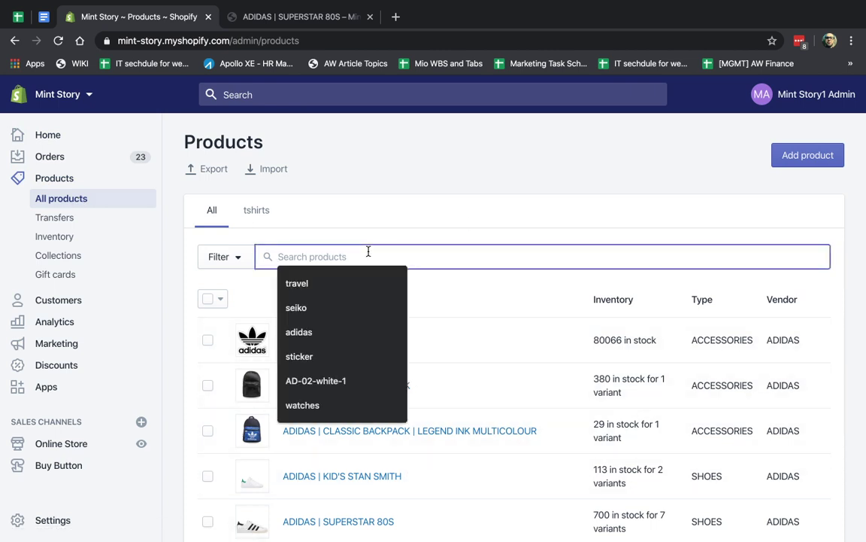
text(sticker)
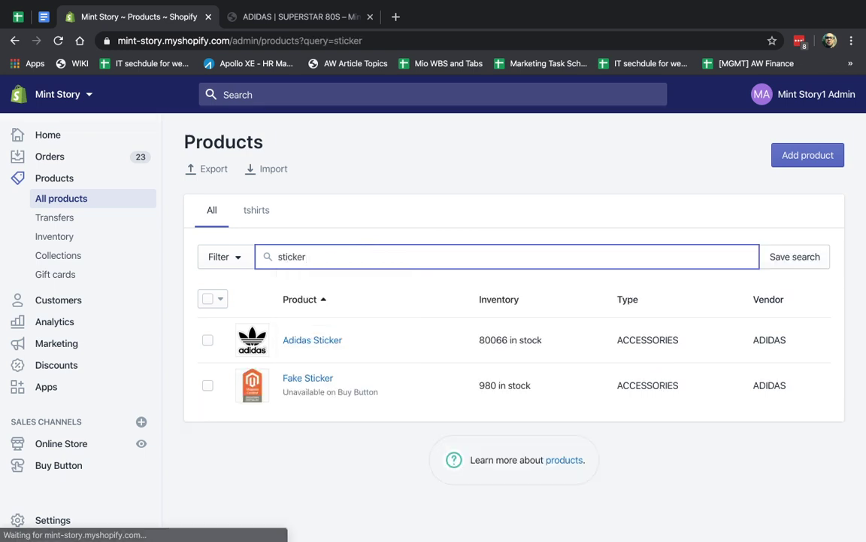
Filter the product list by product type T-SHIRTS and clear the search term
click(227, 257)
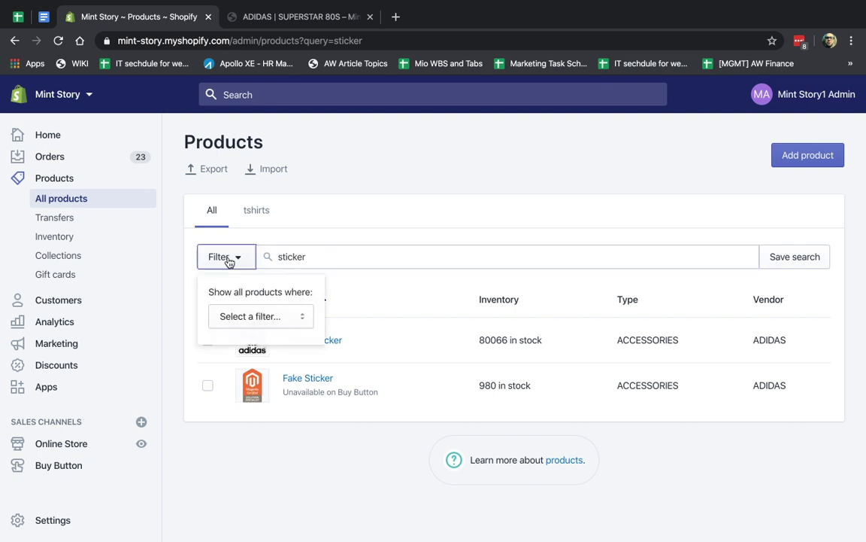
click(250, 314)
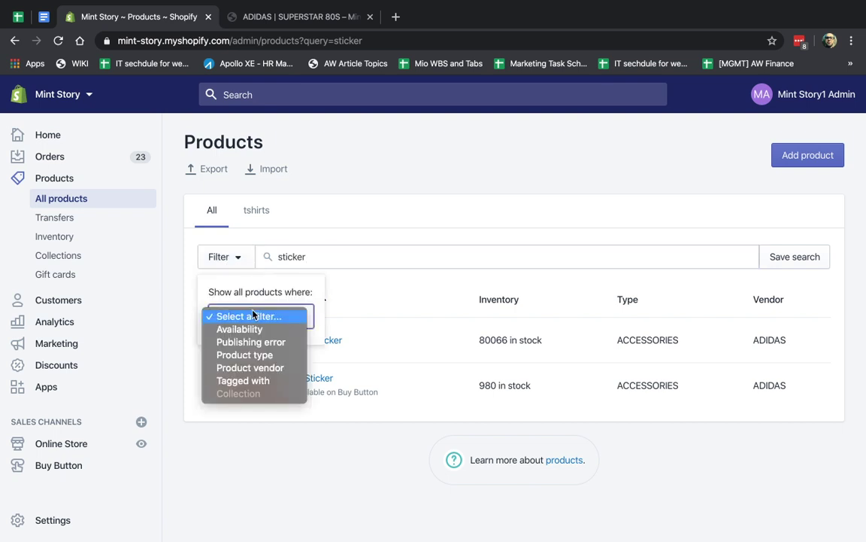
click(267, 356)
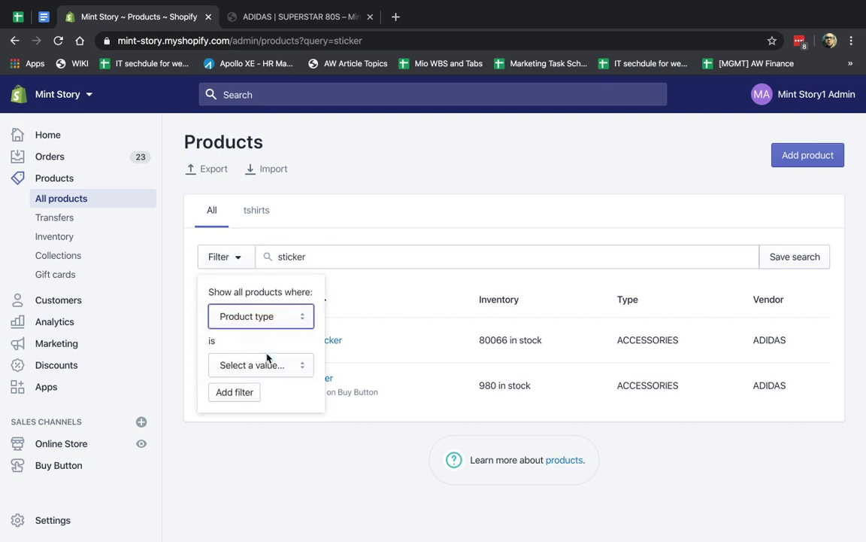
click(284, 368)
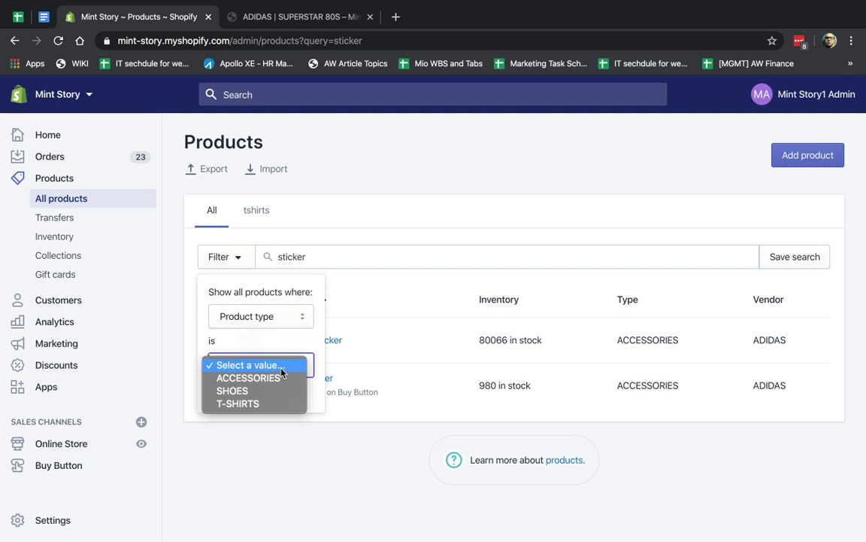
click(251, 405)
click(240, 394)
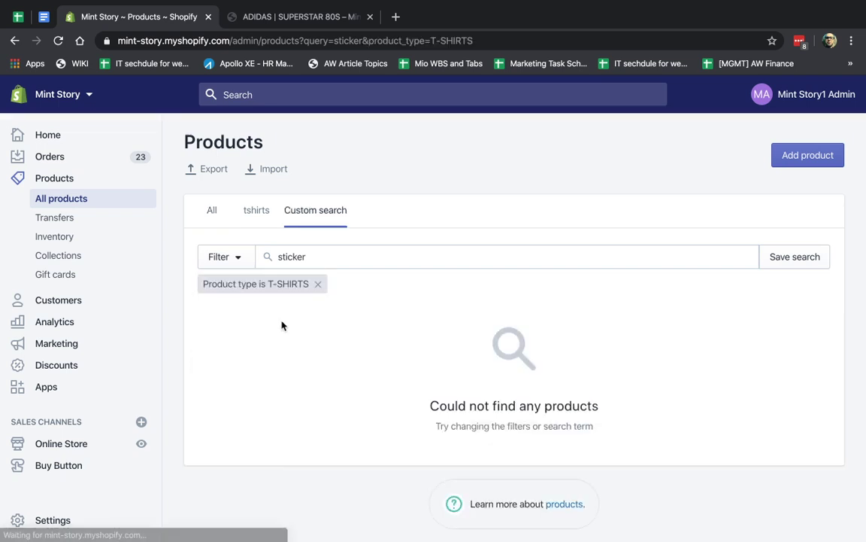
click(346, 253)
double_click(346, 254)
key(BackSpace)
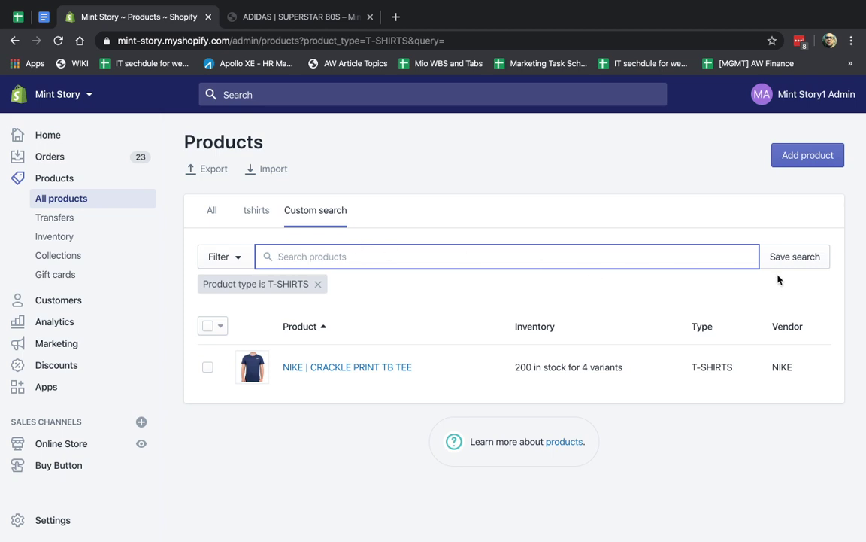
Save the filtered product list as a new search named "my tshirts", and remove the product type filter
click(810, 250)
click(413, 350)
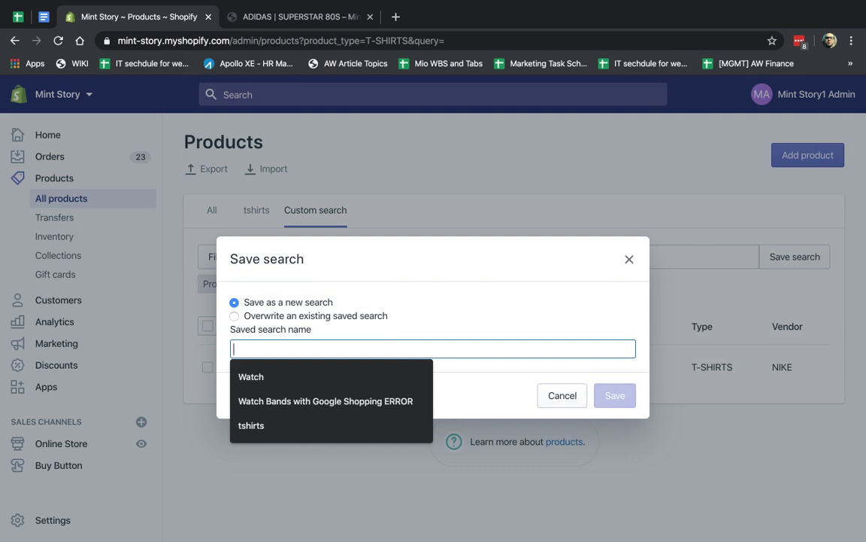
text(my tshirts)
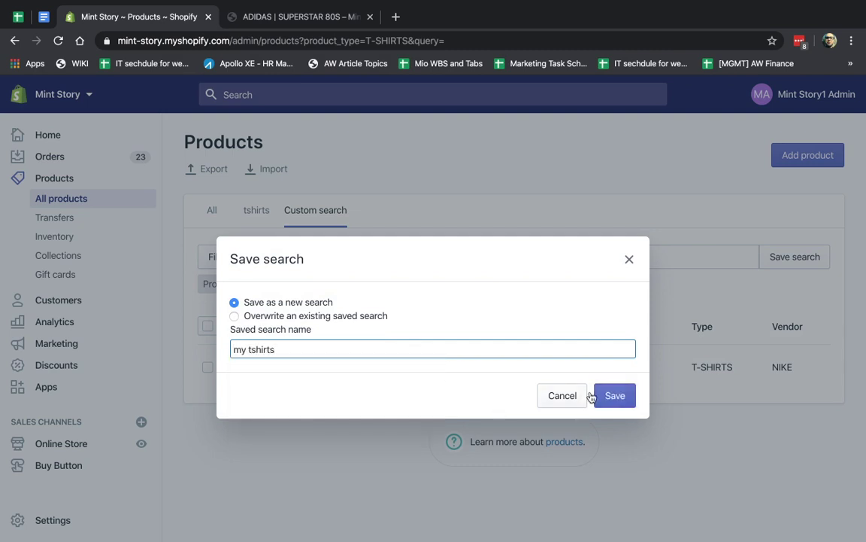
click(616, 395)
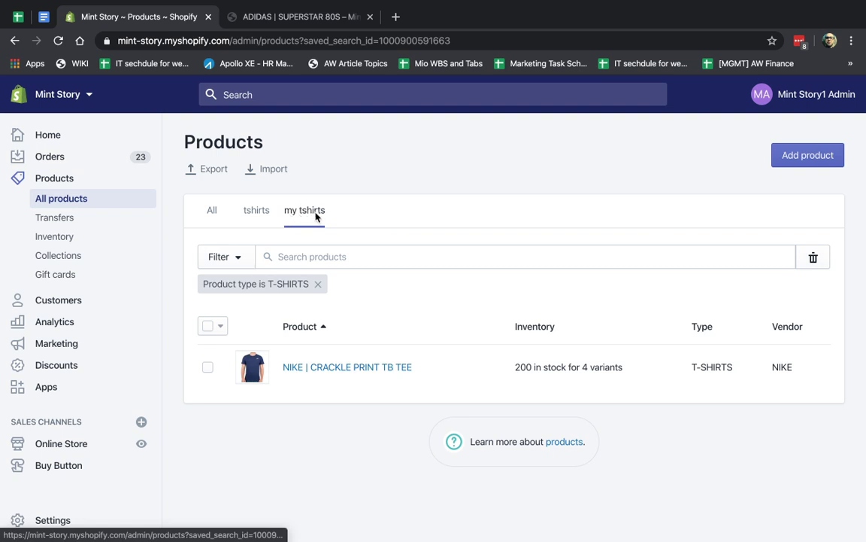
click(317, 284)
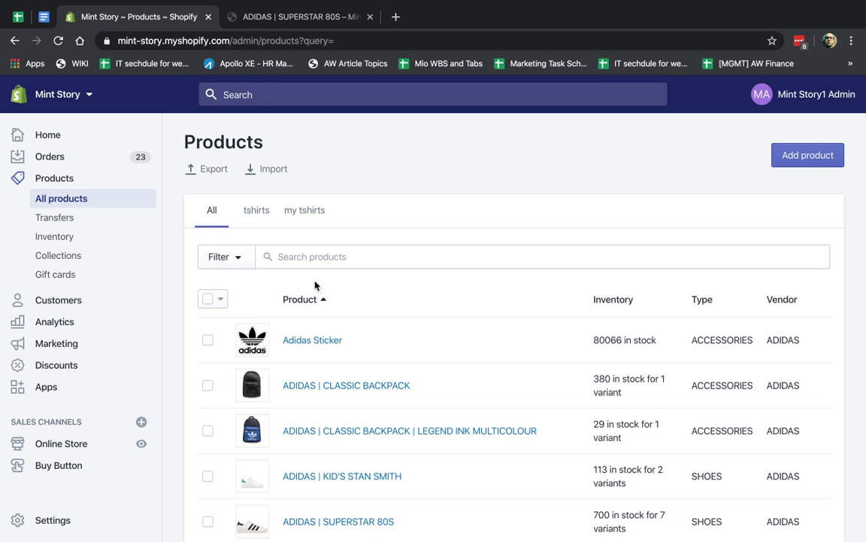
Open the Adidas Sticker product in the admin and examine its title
click(317, 348)
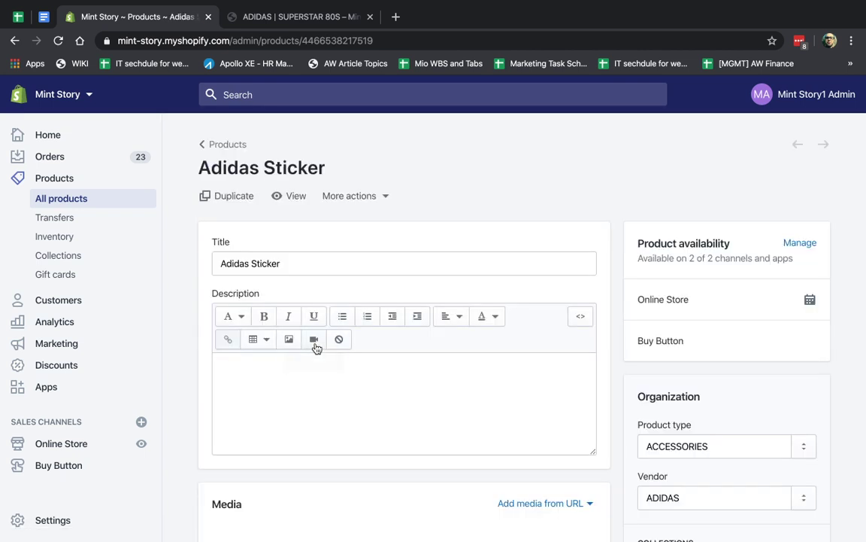
triple_click(319, 162)
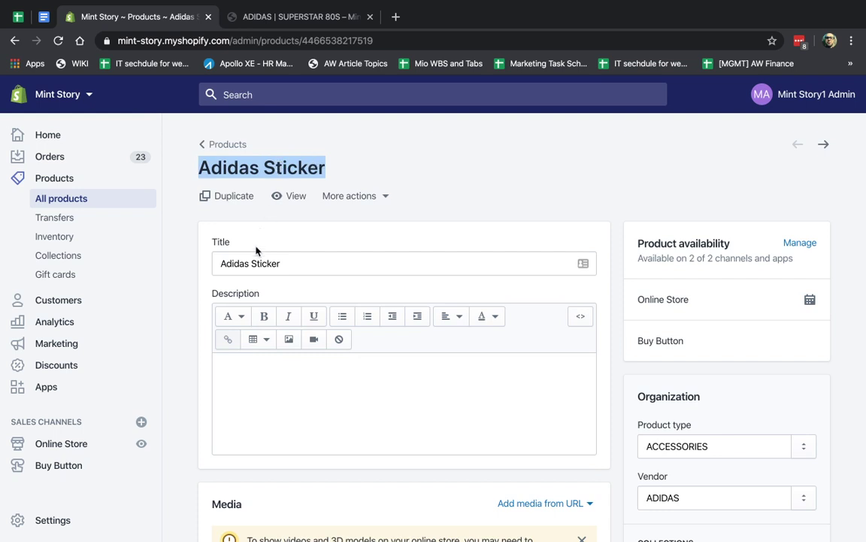
drag(223, 263, 288, 262)
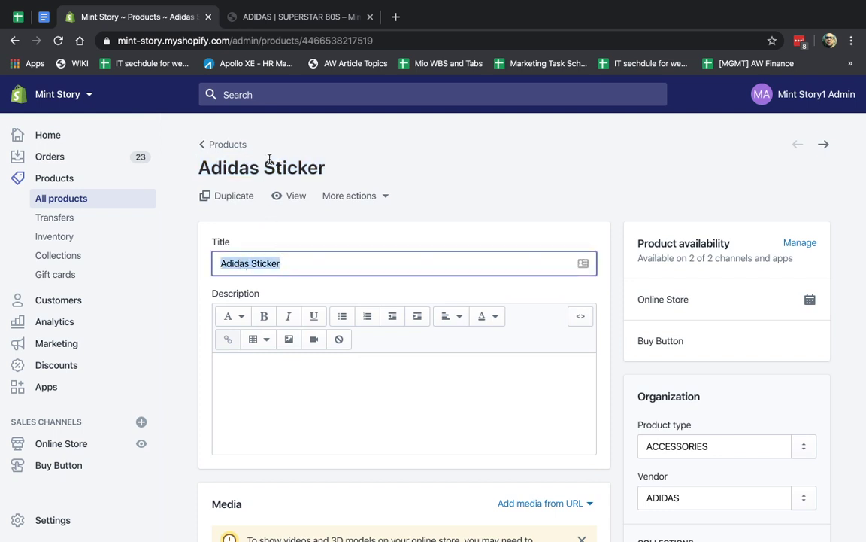
Duplicate the product together with its images as "Fake Adidas Sticker" and look through the copy's details
click(229, 201)
click(403, 301)
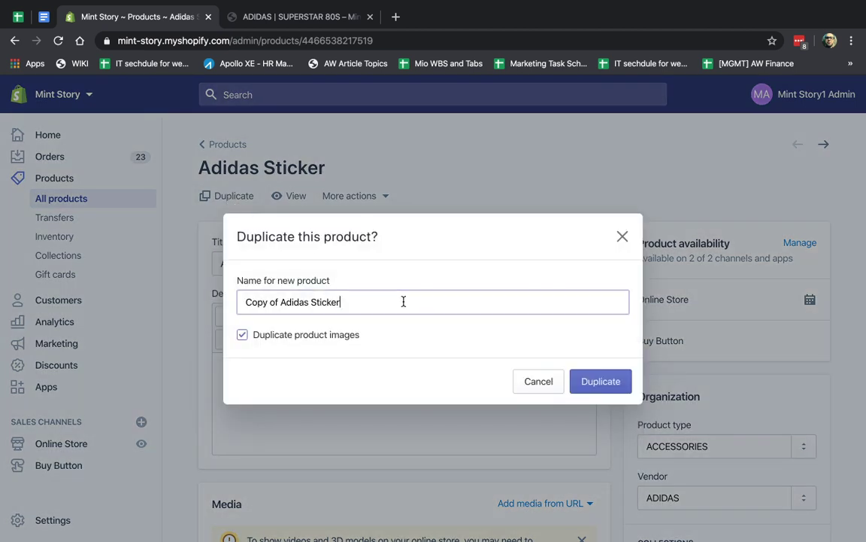
key(super+a)
key(Left)
text(Fake)
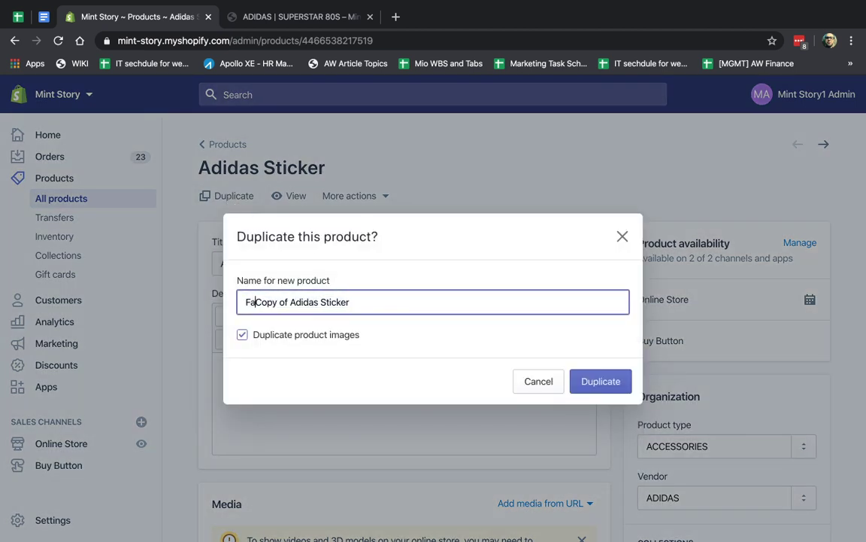
key(alt+shift+Right)
key(alt+shift+Right)
key(BackSpace)
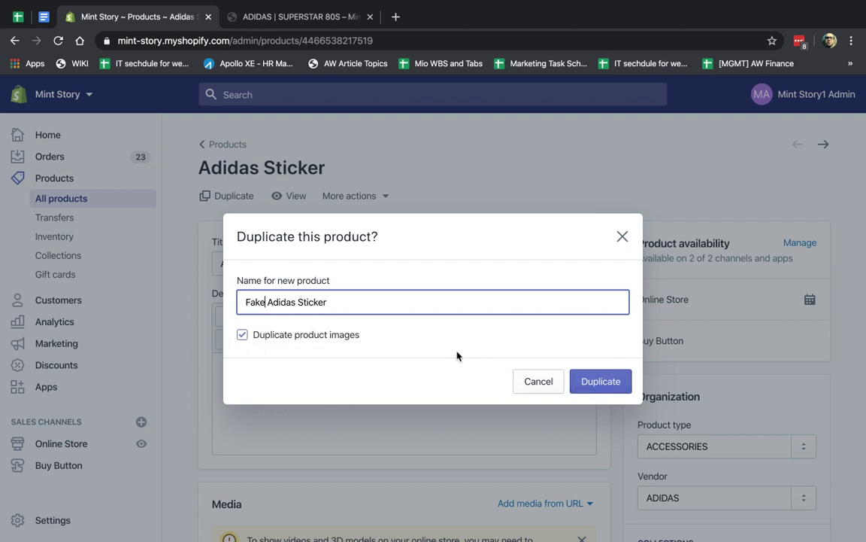
click(593, 382)
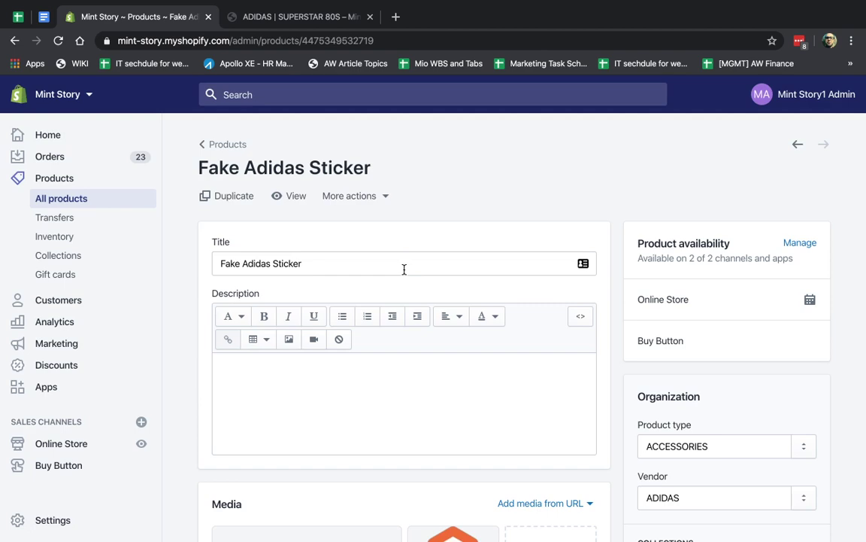
scroll(485, 410, down, 15)
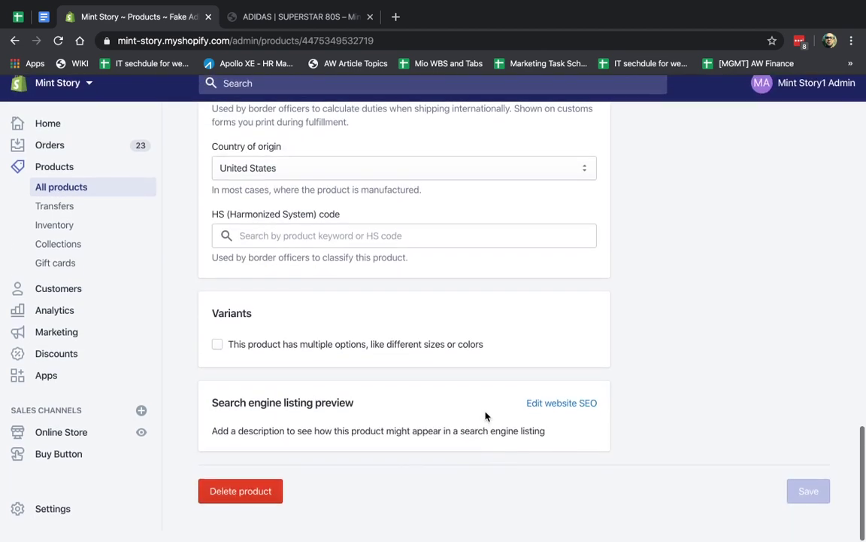
scroll(587, 336, up, 10)
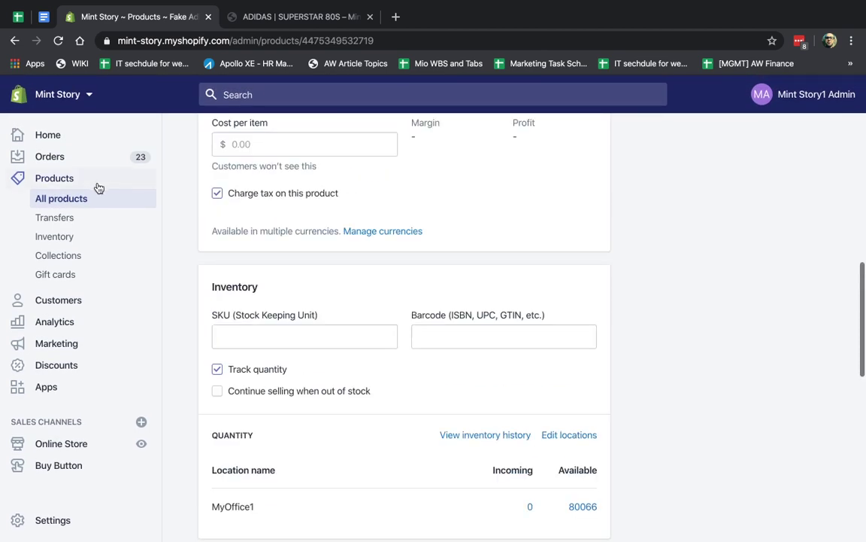
Reopen the original Adidas Sticker from the full product list, view it in the online store, and close the Superstar 80s page
click(76, 201)
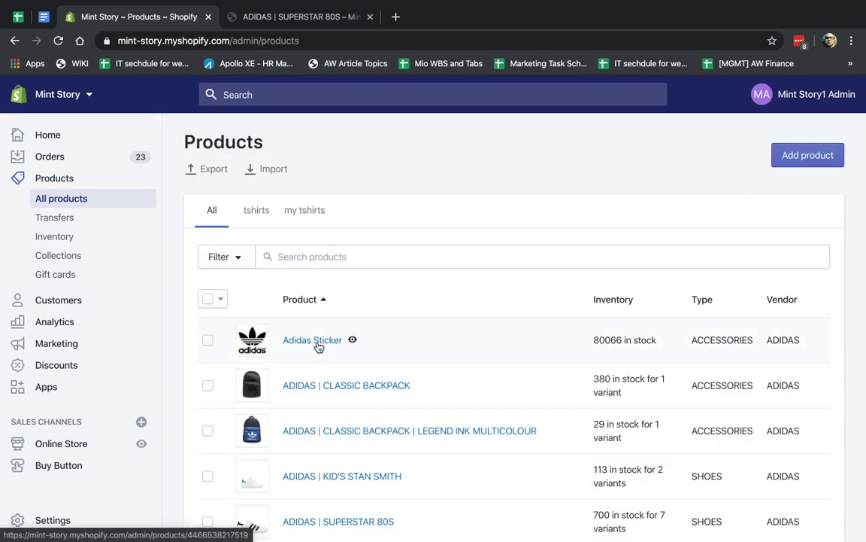
click(318, 345)
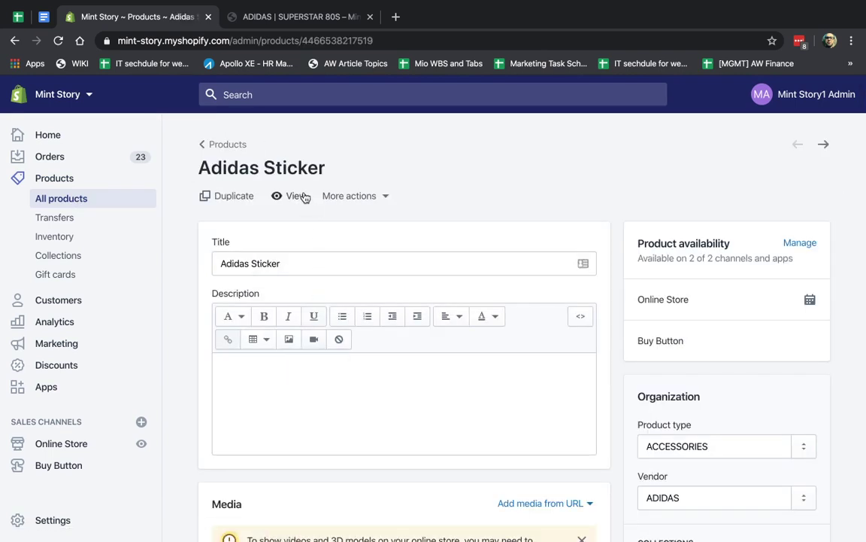
click(296, 197)
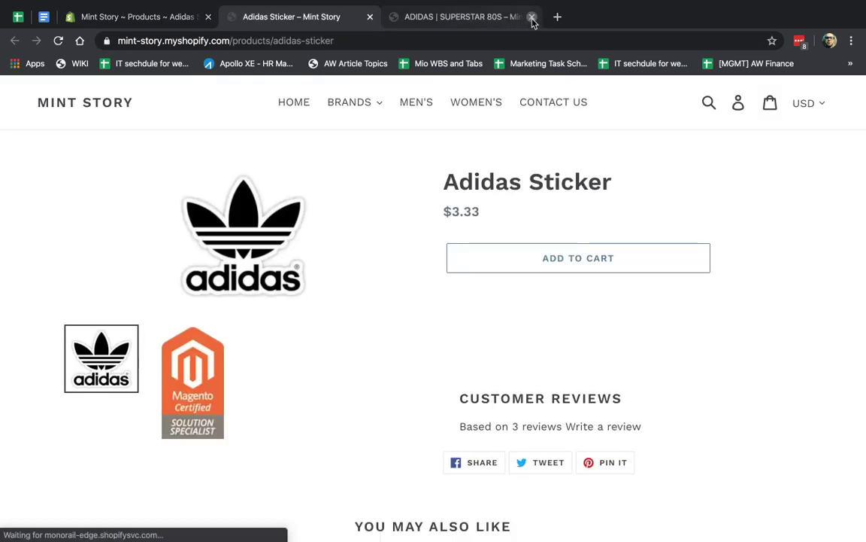
click(532, 18)
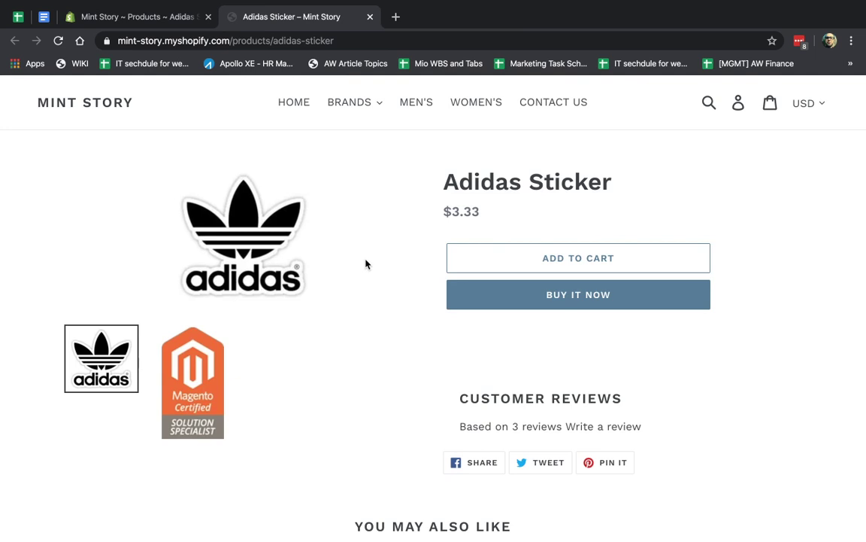
Return to the Adidas Sticker admin page and review its additional actions, including the settings for embedding the product on a website
click(169, 17)
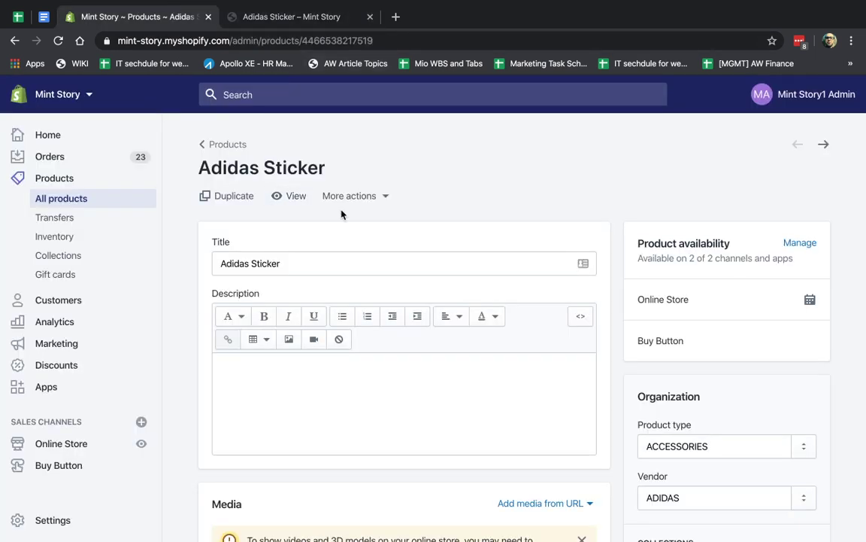
click(370, 202)
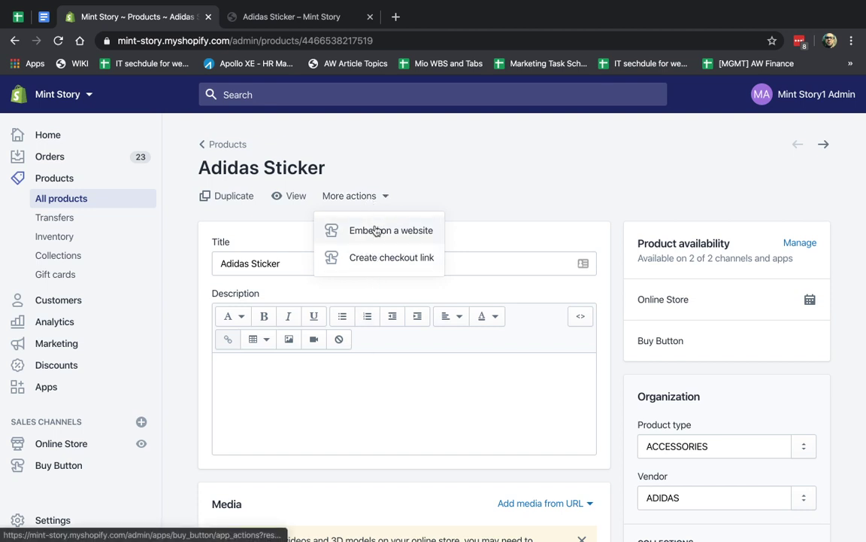
click(451, 176)
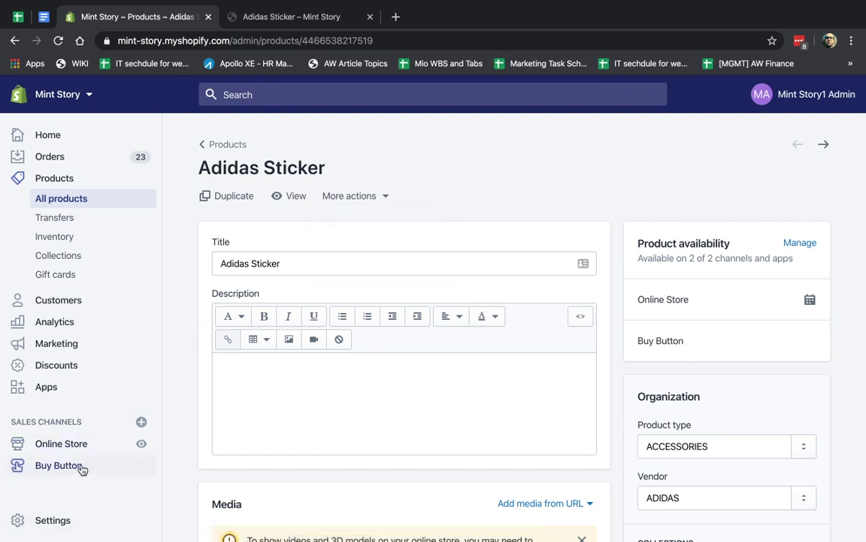
click(368, 199)
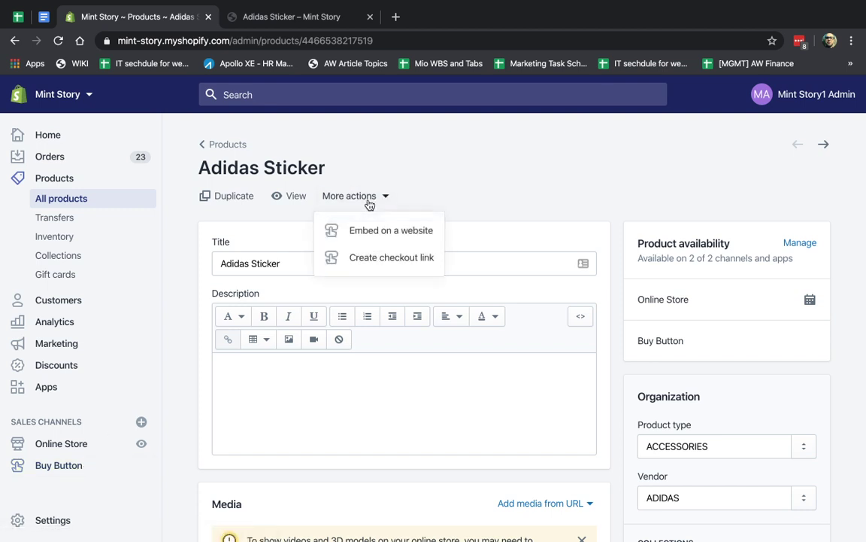
click(407, 237)
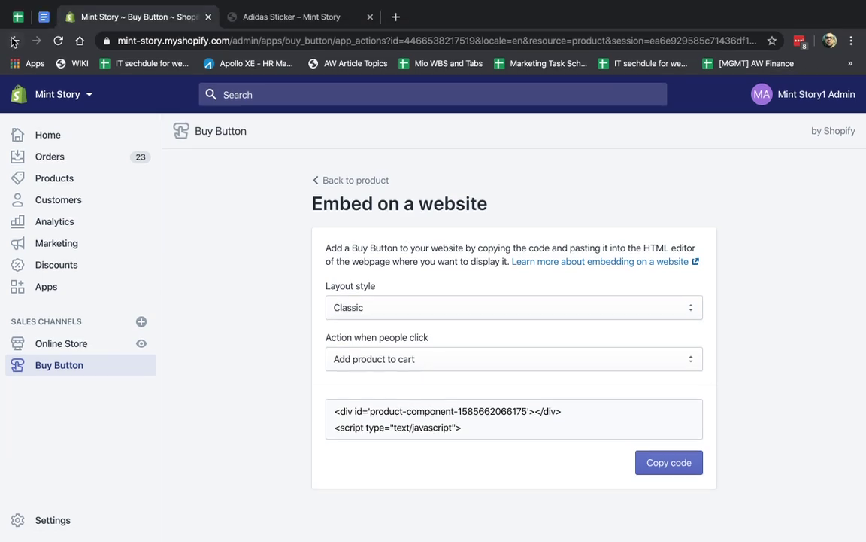
click(14, 41)
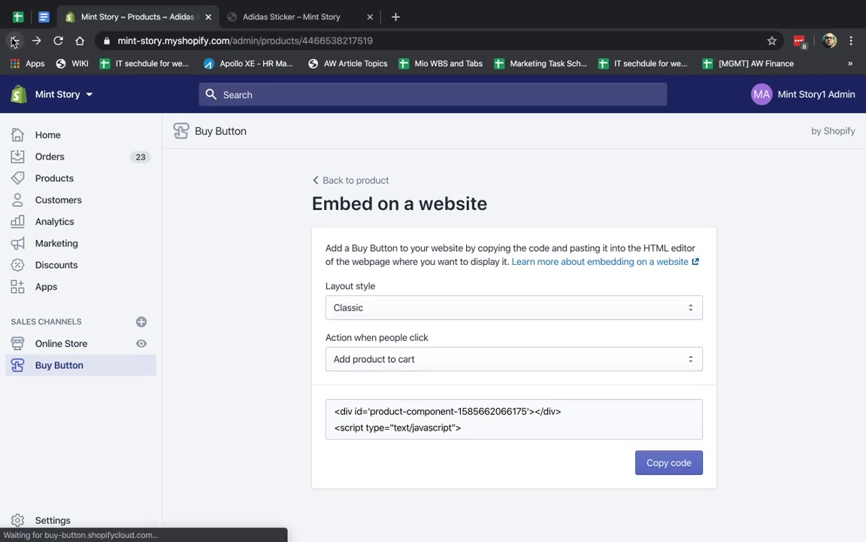
click(381, 195)
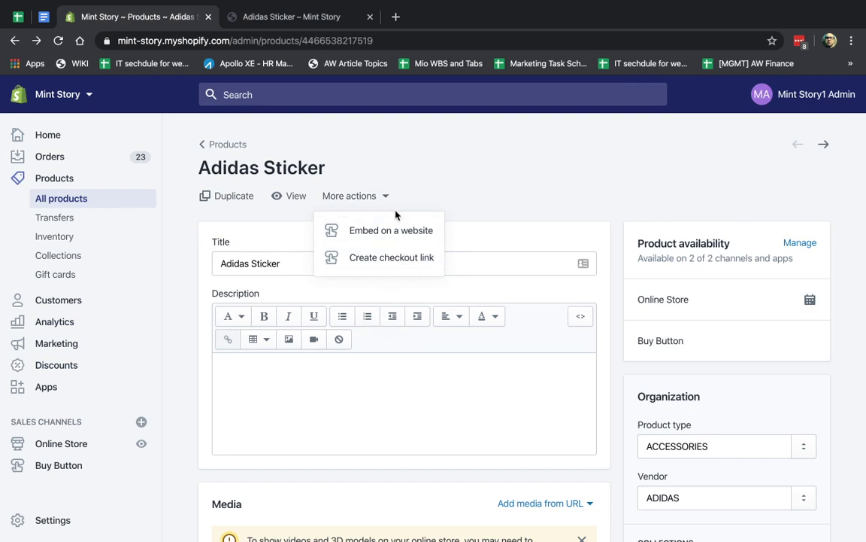
click(451, 189)
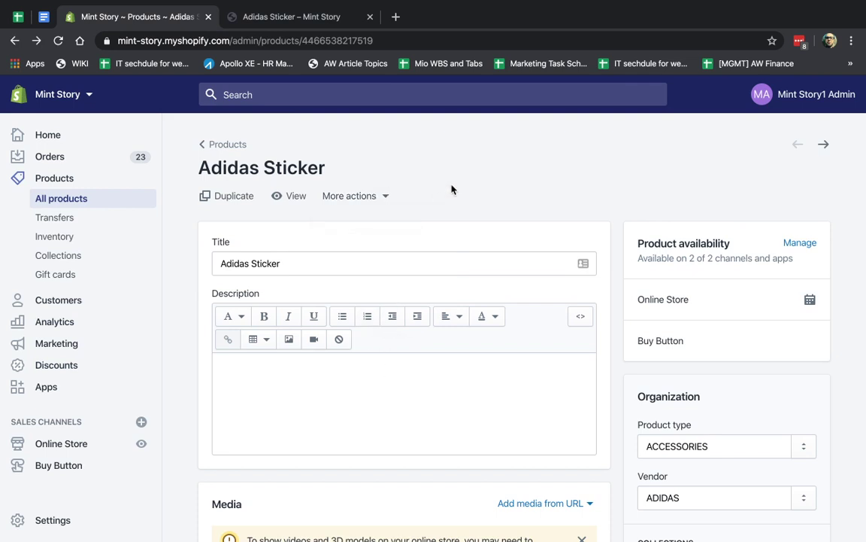
Enter "This is a test." as the Adidas Sticker product description
triple_click(329, 270)
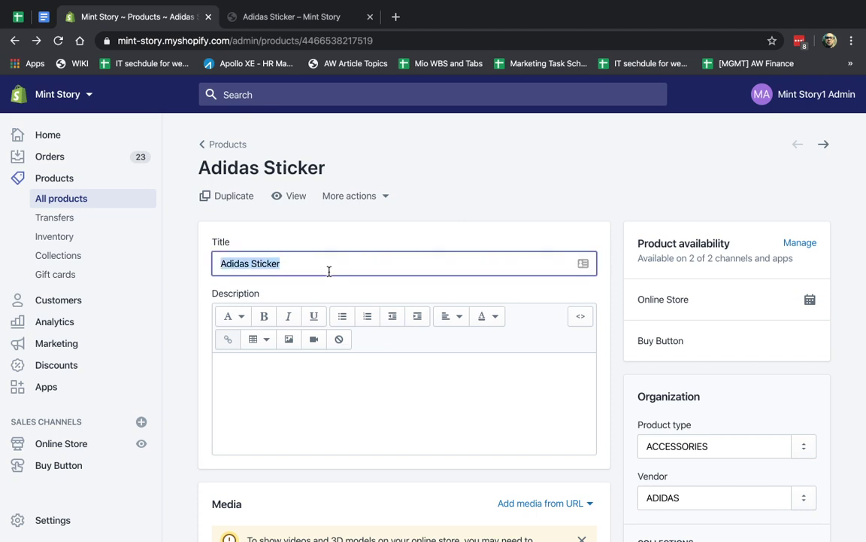
click(348, 416)
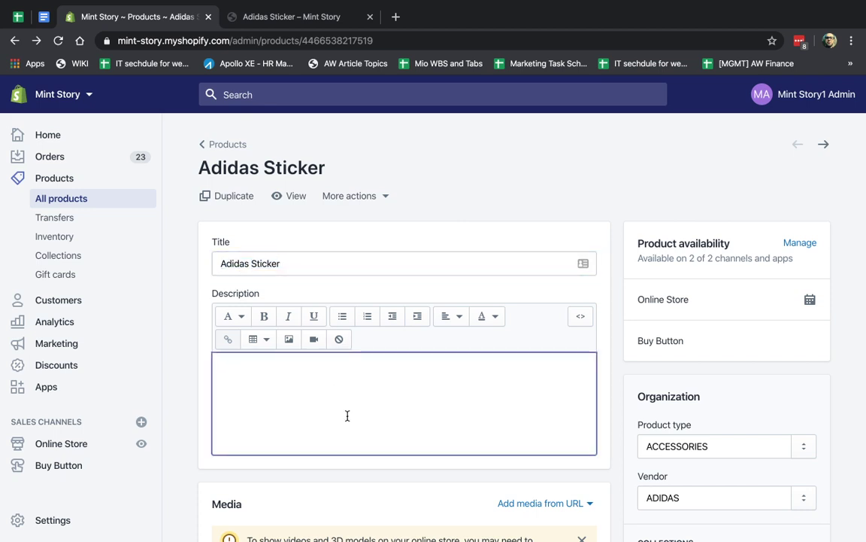
text(This is a t)
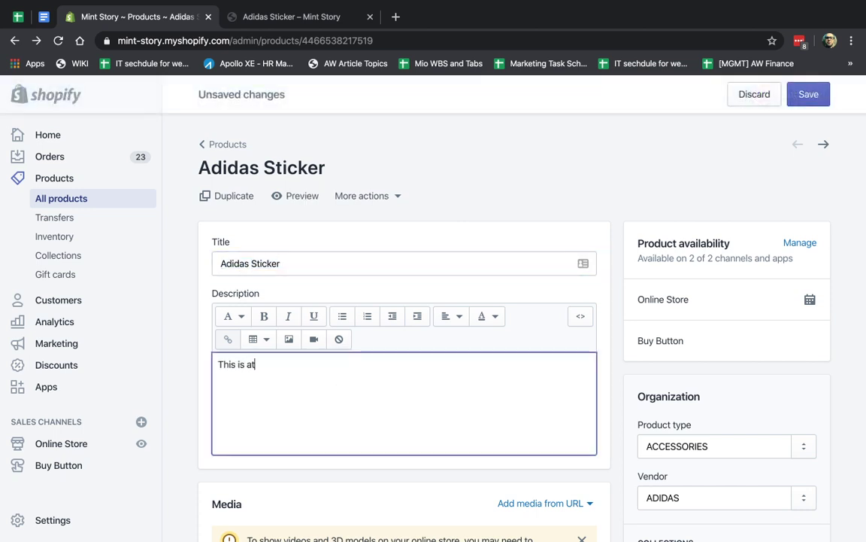
text(est.)
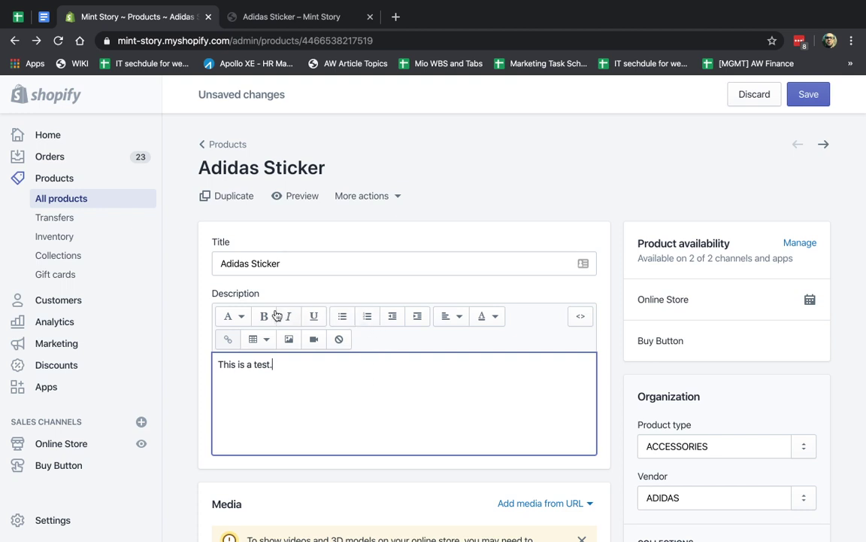
click(482, 340)
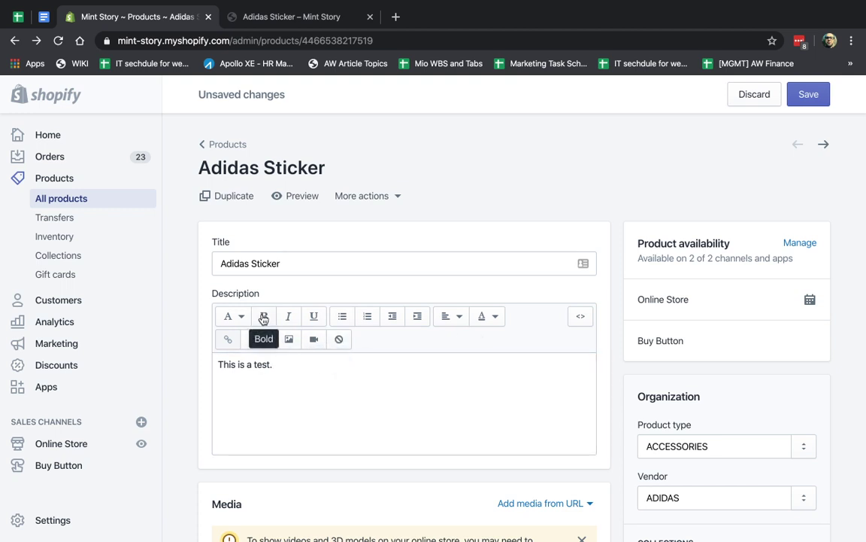
Format the description line "This is a test." as Heading 1
drag(254, 364, 273, 365)
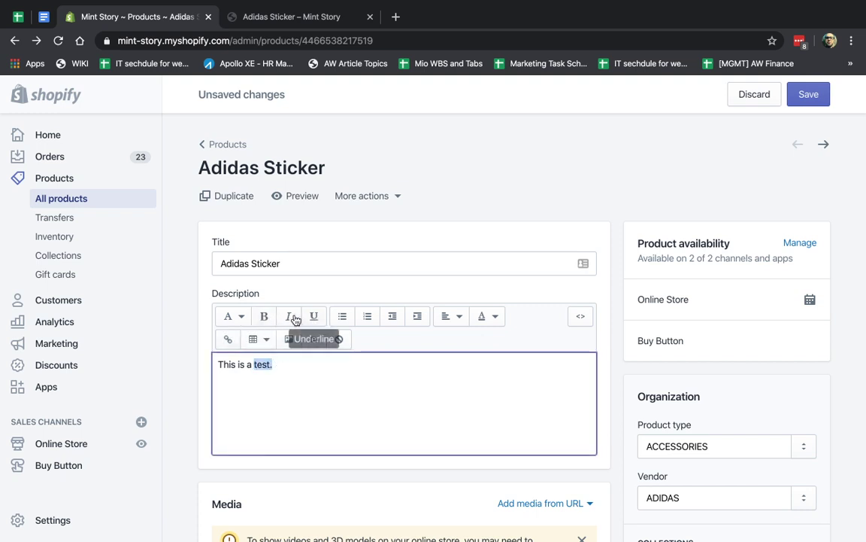
click(229, 317)
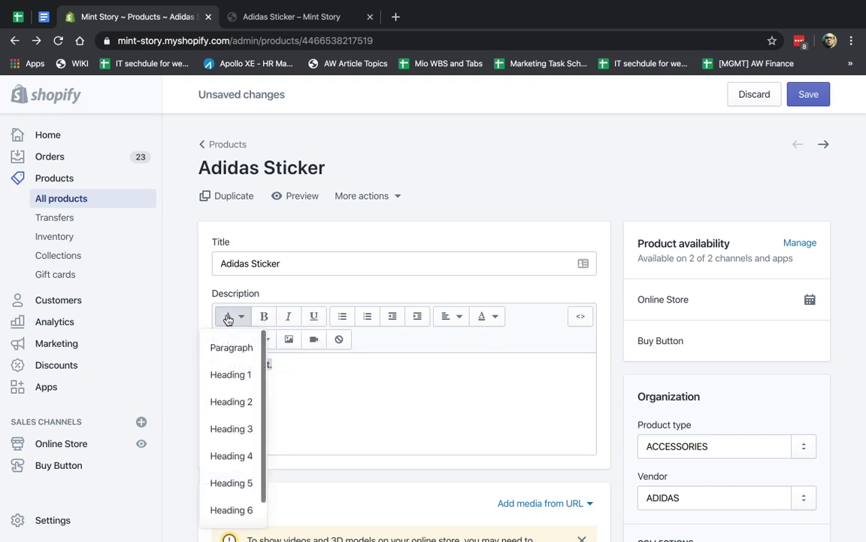
click(231, 375)
Add a paragraph reading "stickers ..." below the description heading and italicize it
click(347, 370)
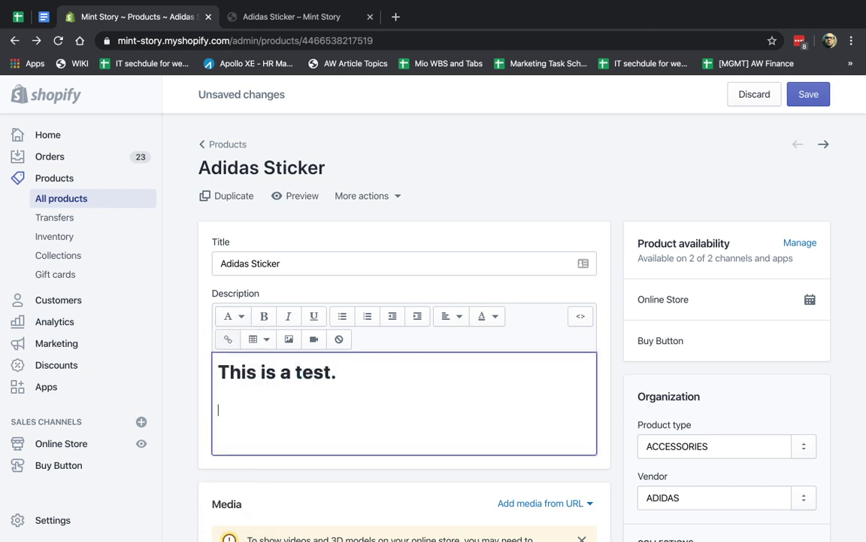
click(239, 322)
click(236, 348)
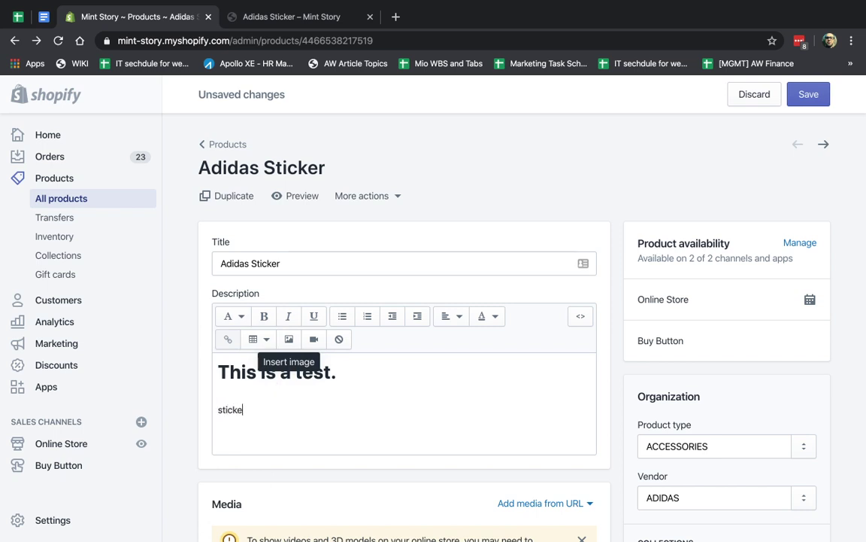
triple_click(261, 406)
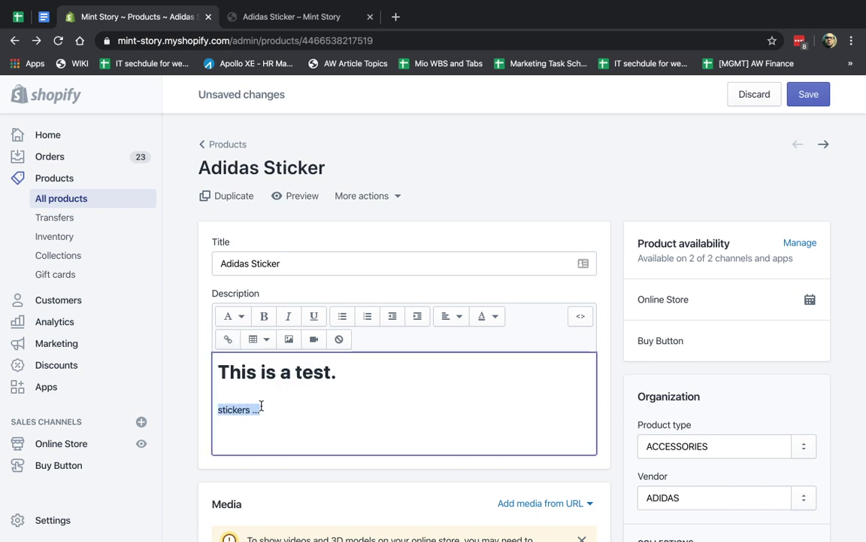
click(288, 316)
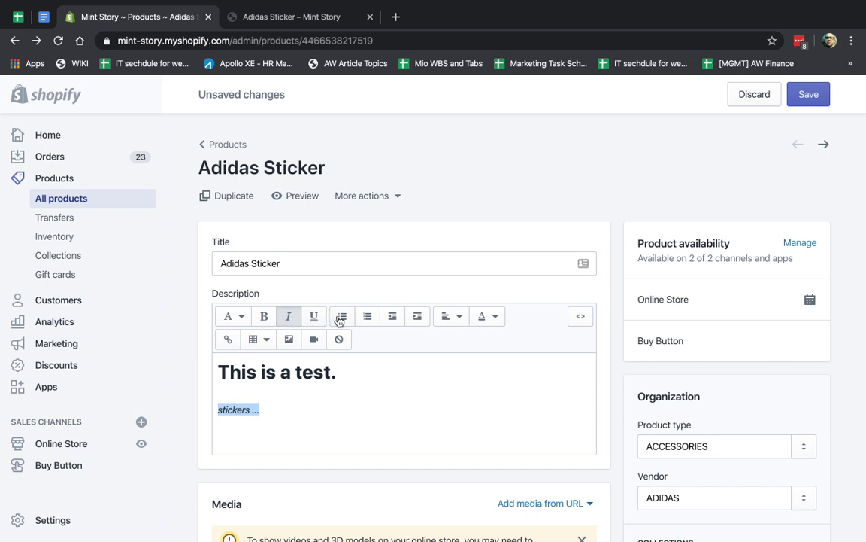
Add a bulleted list with three items reading "f" below the "stickers ..." paragraph
click(304, 406)
key(Return)
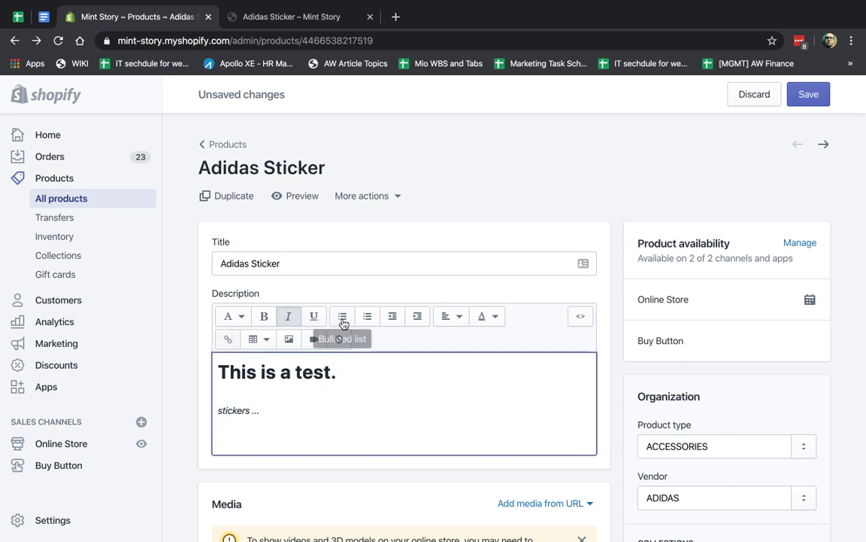
click(342, 317)
text(f)
key(Return)
text(f)
key(Return)
text(f)
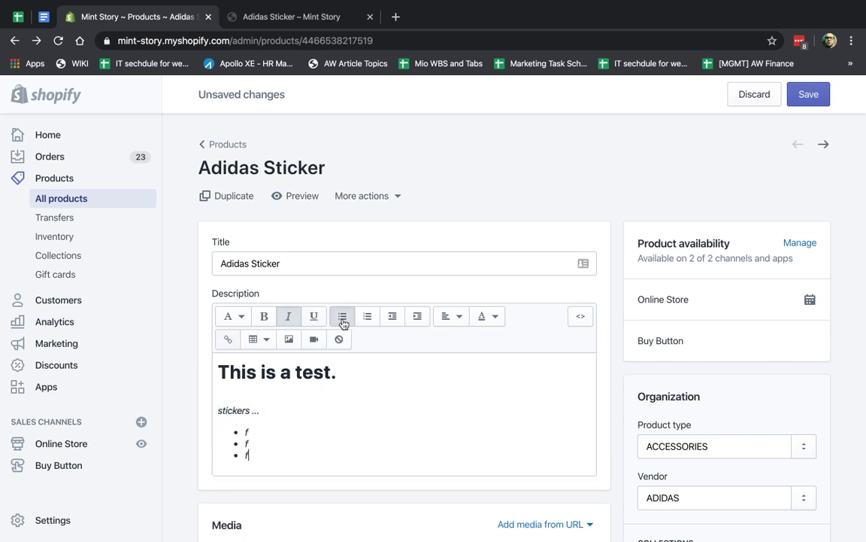
Add a numbered list below the bullets with the items "fff", "f", "f" and "f"
key(Return)
key(Return)
click(367, 316)
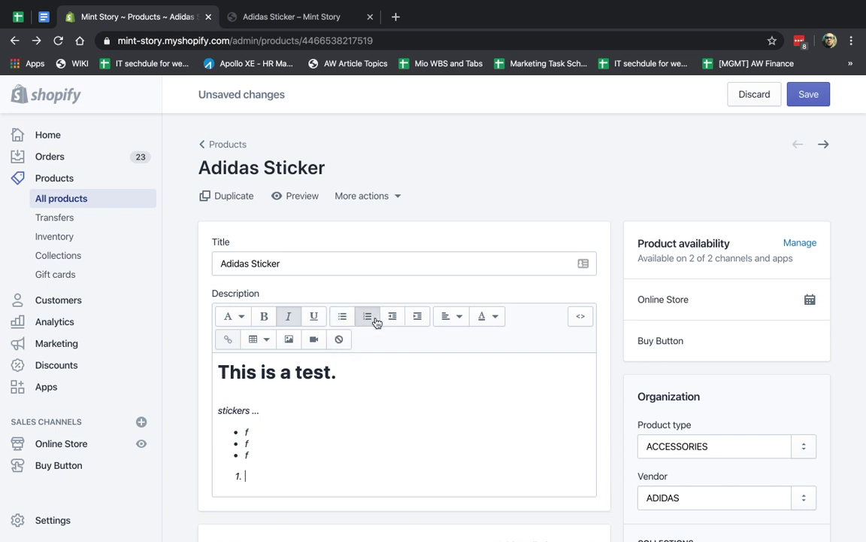
text(fff)
key(Return)
text(f)
key(Return)
text(f)
key(Return)
text(f)
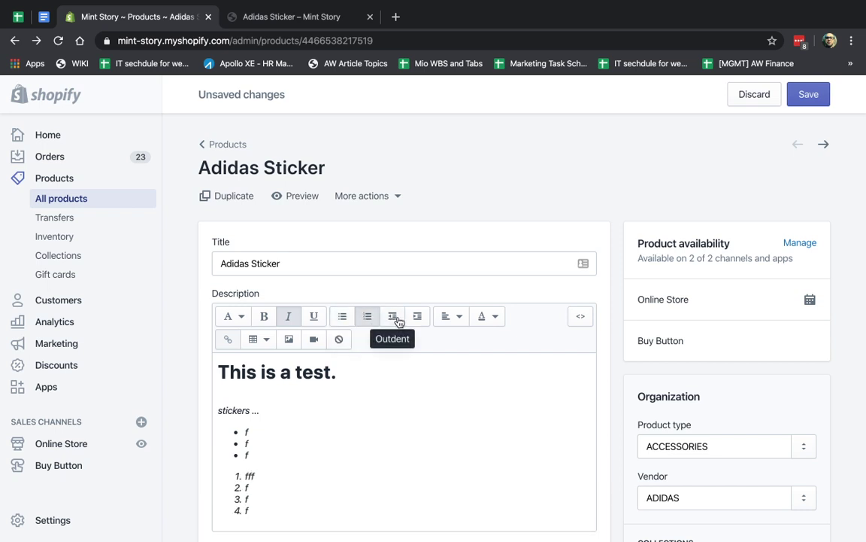
Outdent the last numbered item out of the list, indent and right-align it, and extend its text to "ffssfdsfdsfsdfds"
click(399, 320)
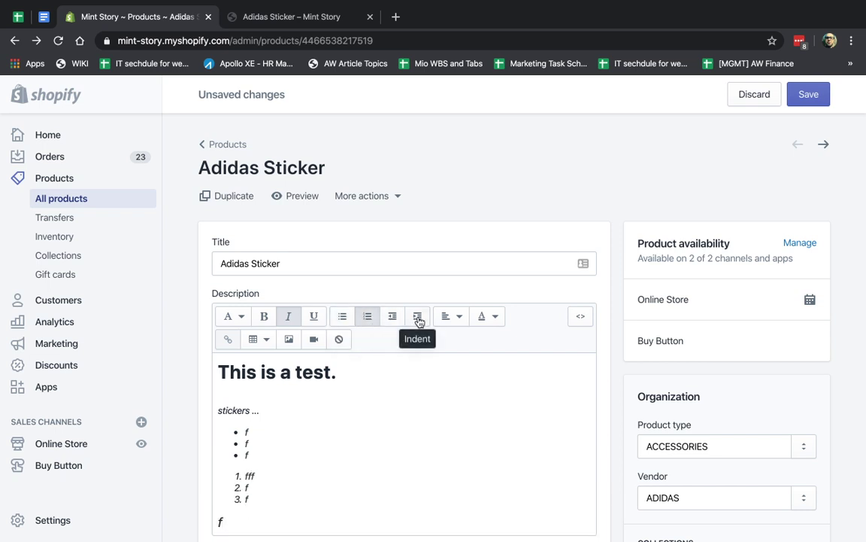
click(417, 317)
click(450, 317)
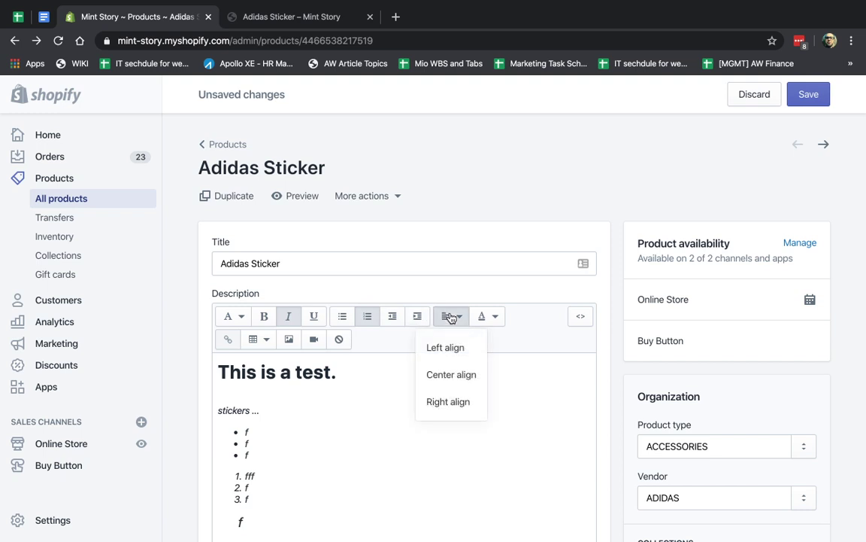
click(449, 400)
text(fssfdsfdsfsdfds)
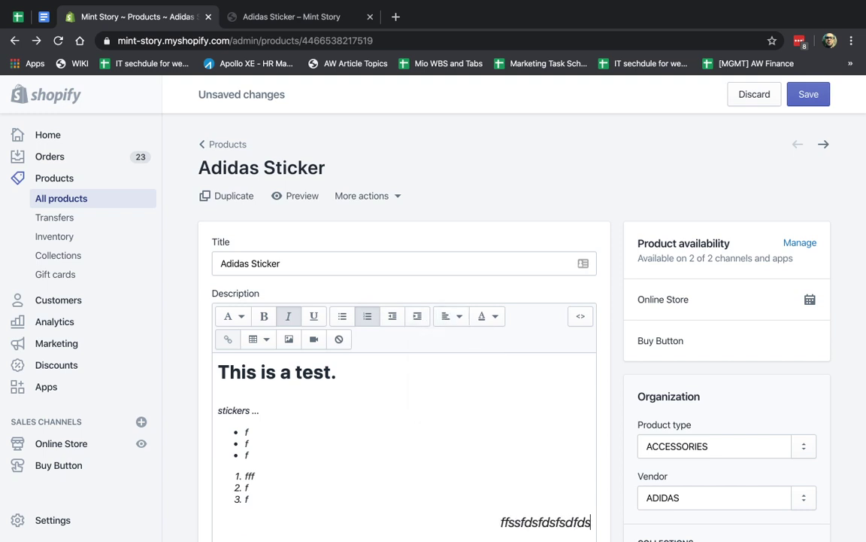
Change the text color of the right-aligned line "ffssfdsfdsfsdfds" to blue
scroll(485, 427, down, 3)
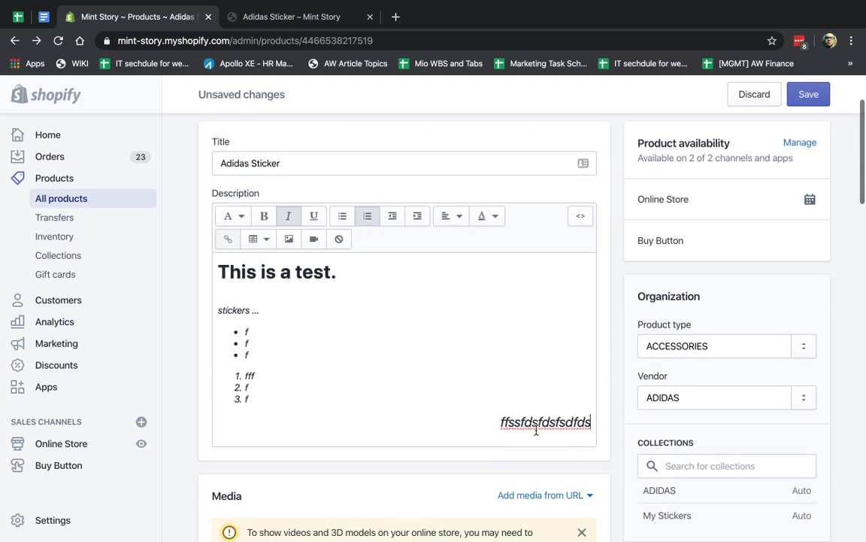
click(486, 216)
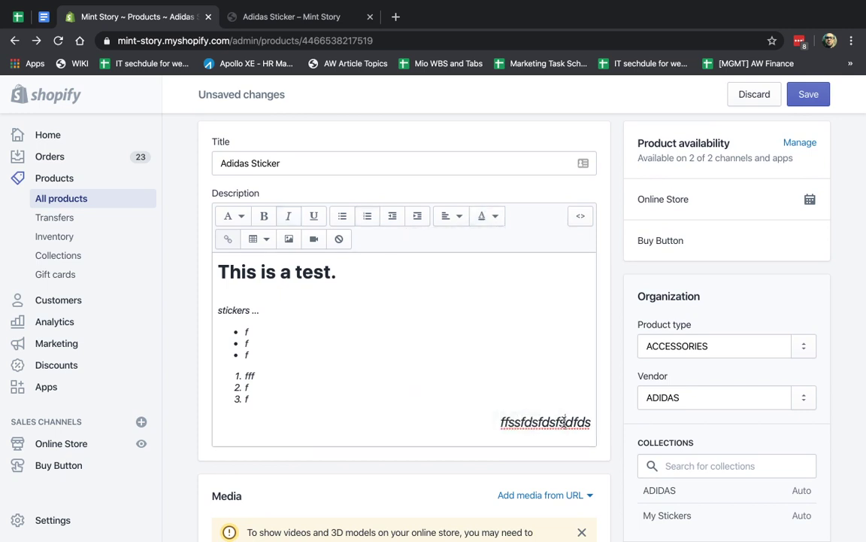
double_click(546, 422)
click(492, 218)
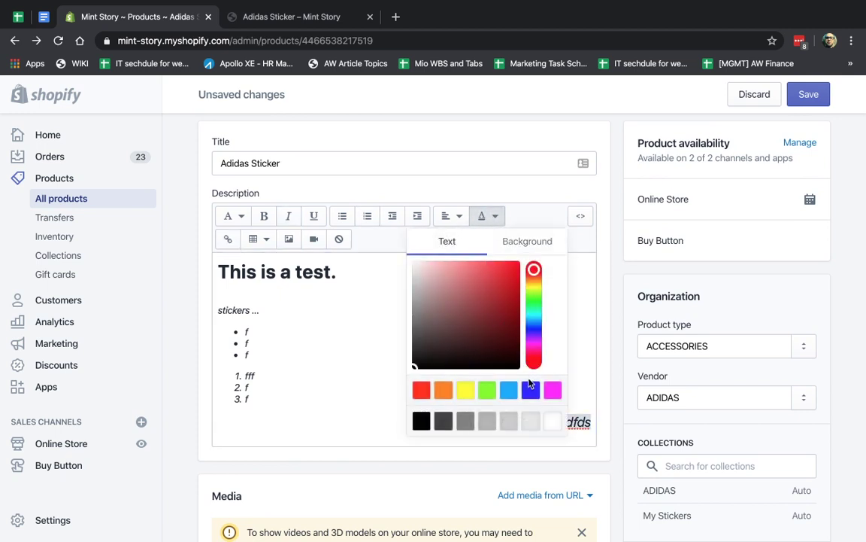
click(532, 389)
key(Right)
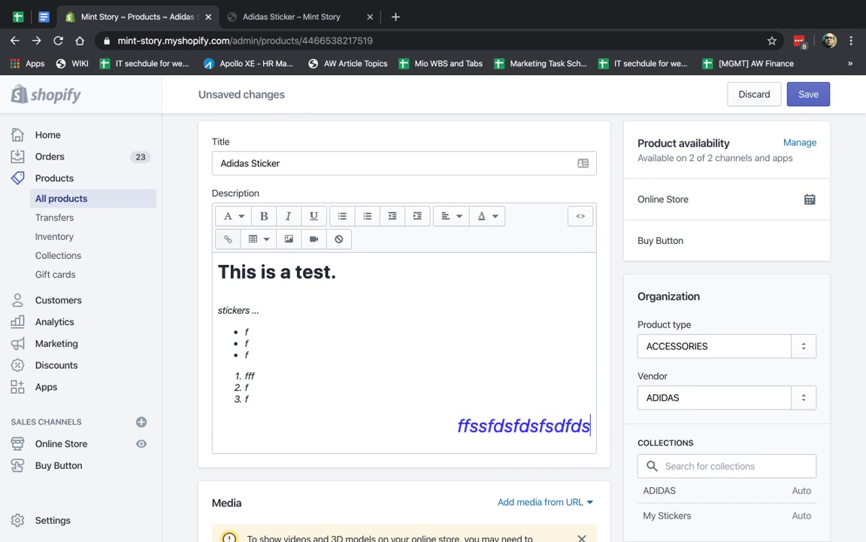
Start a new line below the blue text and align it left
key(Return)
click(451, 216)
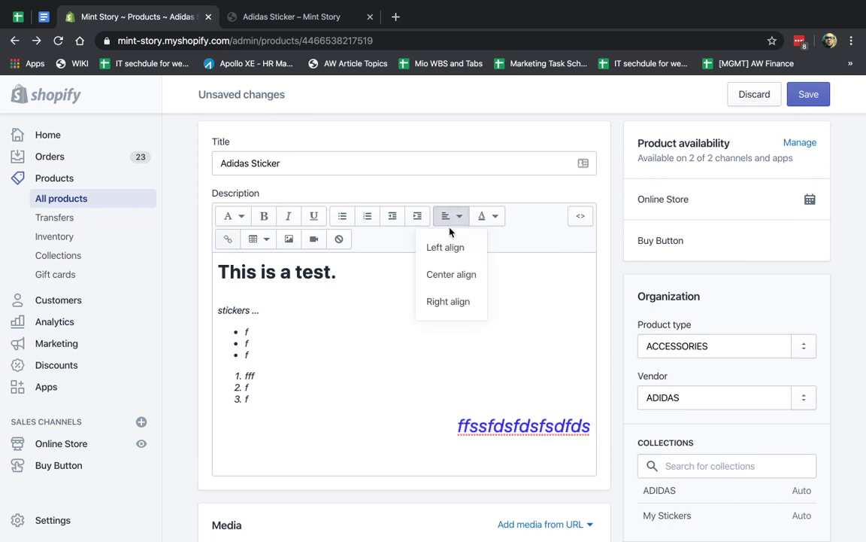
click(442, 247)
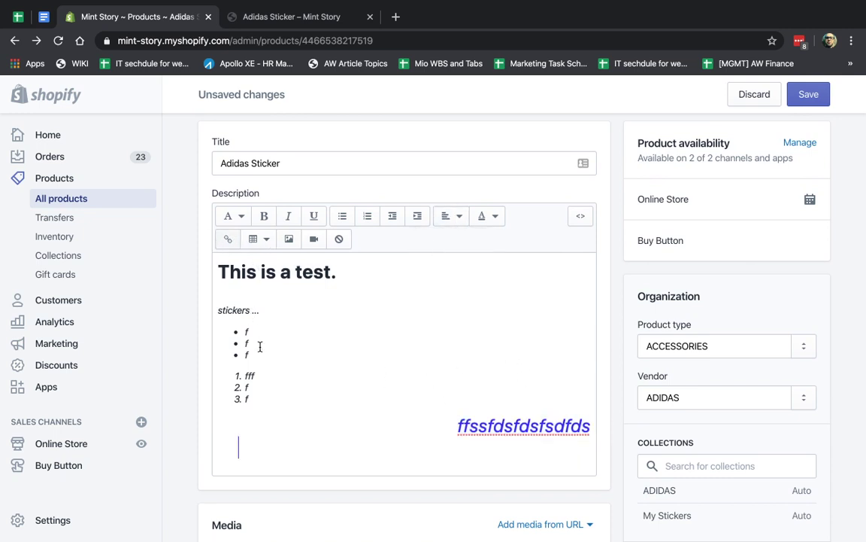
drag(280, 272, 337, 272)
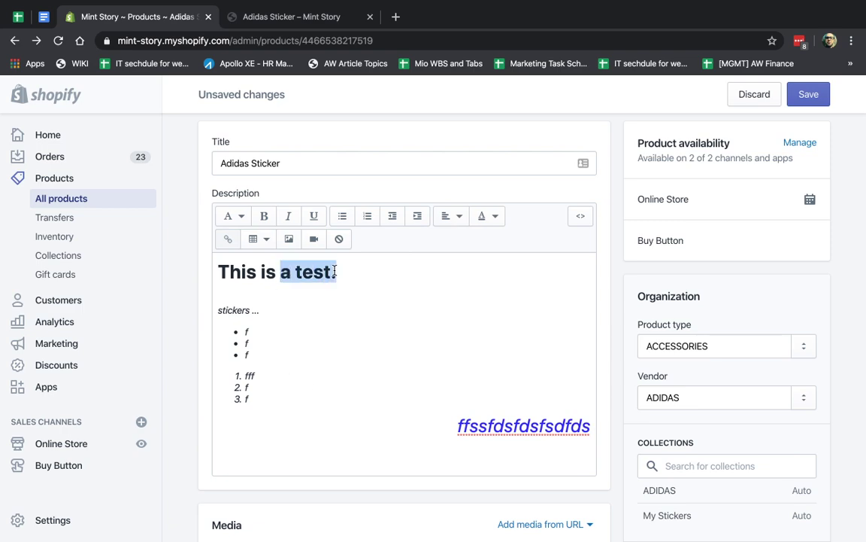
click(232, 239)
click(343, 23)
click(341, 43)
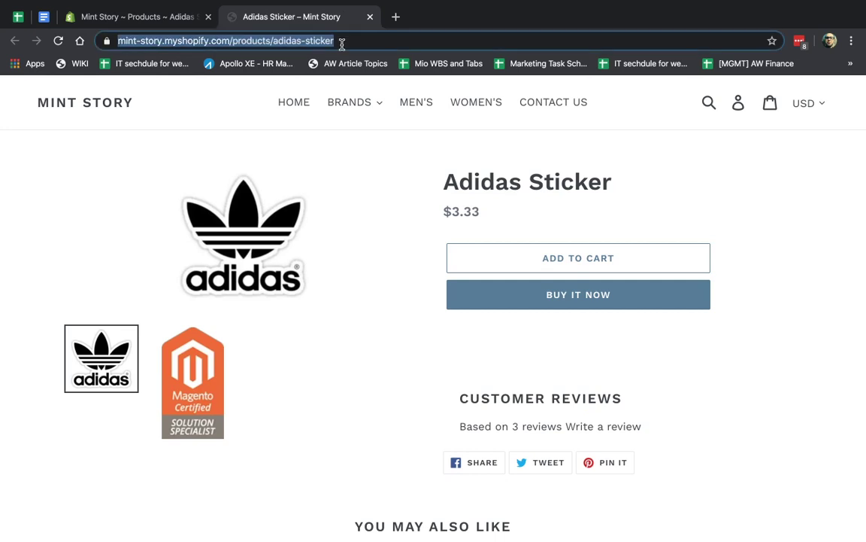
super+click(467, 104)
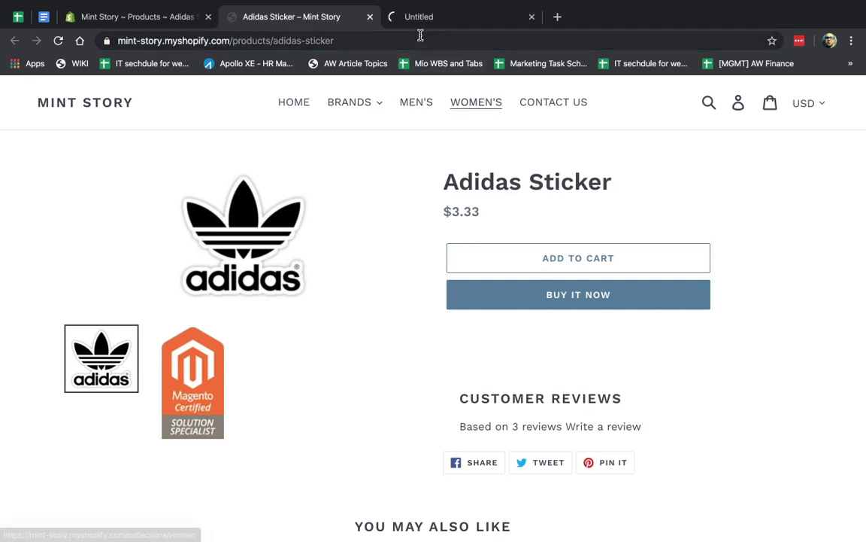
click(424, 18)
click(425, 39)
key(ctrl+c)
click(173, 15)
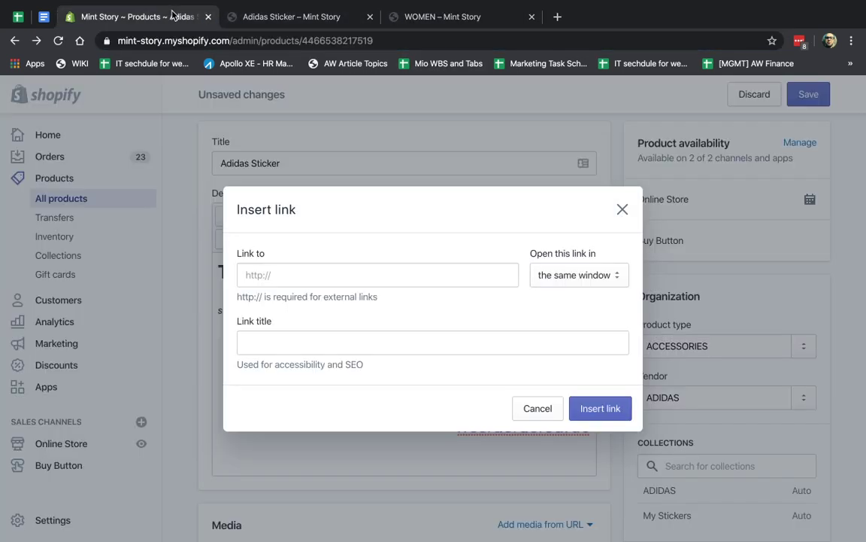
click(393, 275)
key(ctrl+v)
Title the link "Womans Colection", keep it opening in the same window, and insert it
click(379, 343)
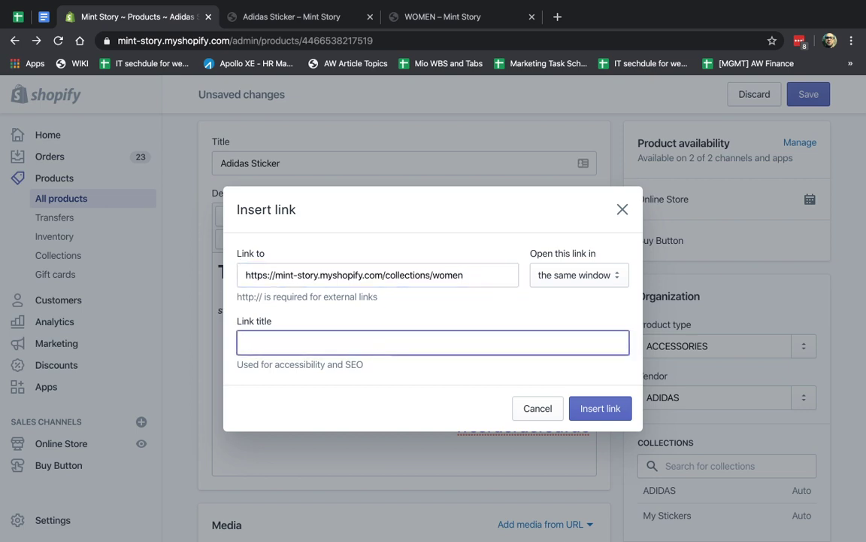
text(Eomanes)
key(ctrl+a)
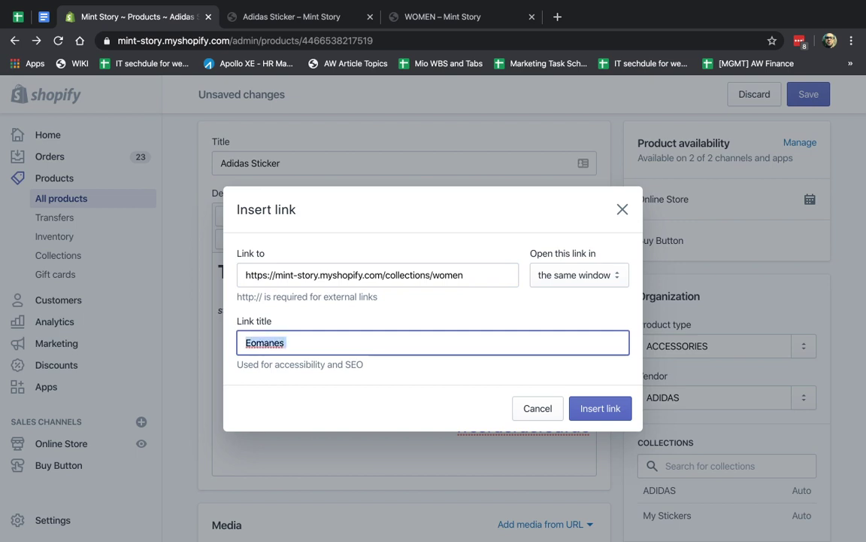
text(Woma)
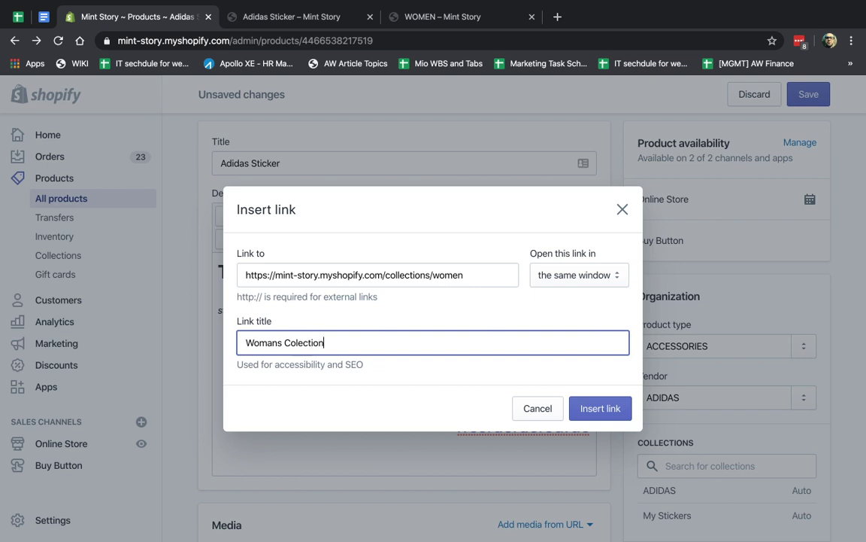
click(566, 278)
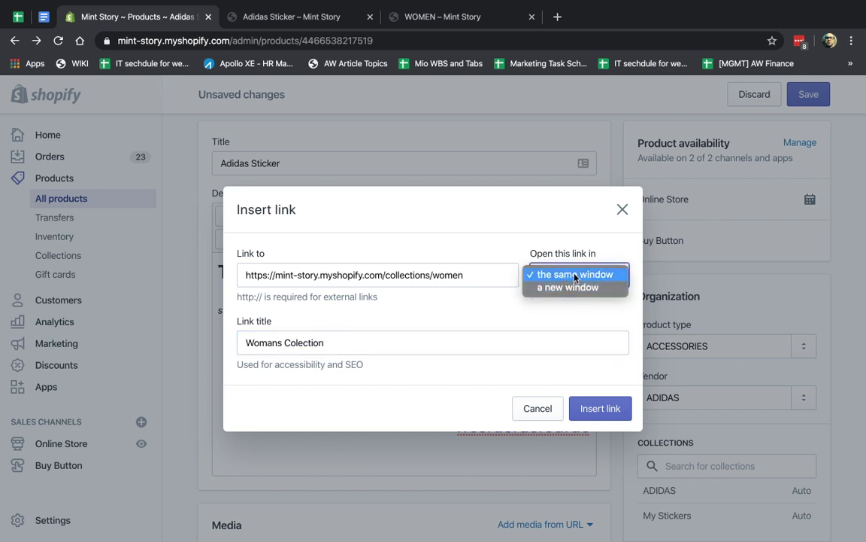
click(605, 416)
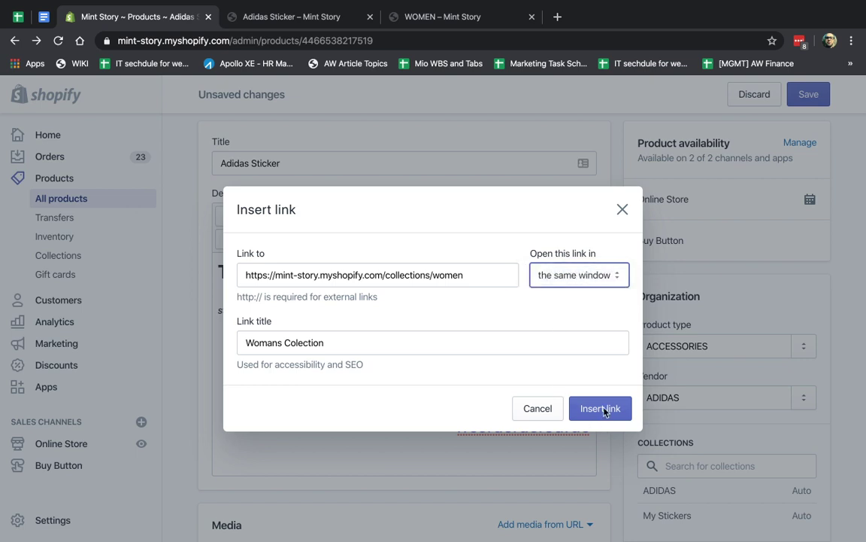
click(606, 416)
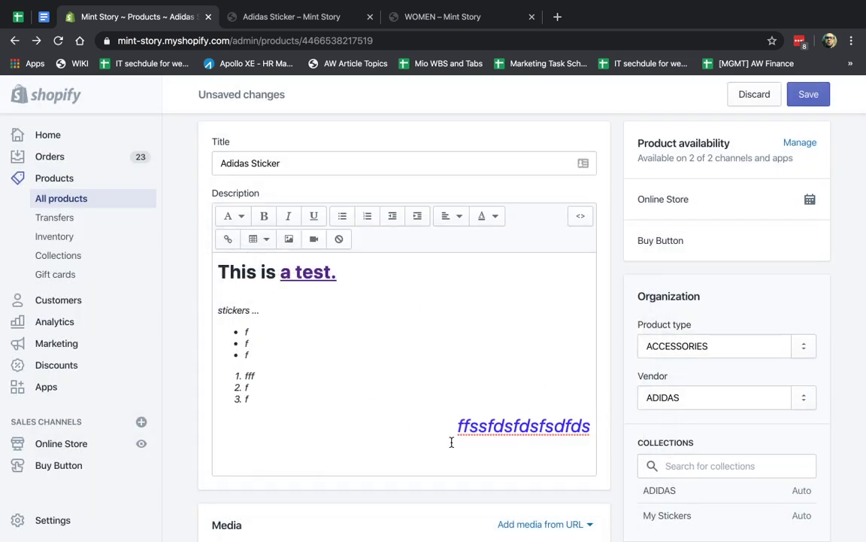
Insert a table on a new line below the blue text and add two rows below its first row
click(515, 447)
key(Return)
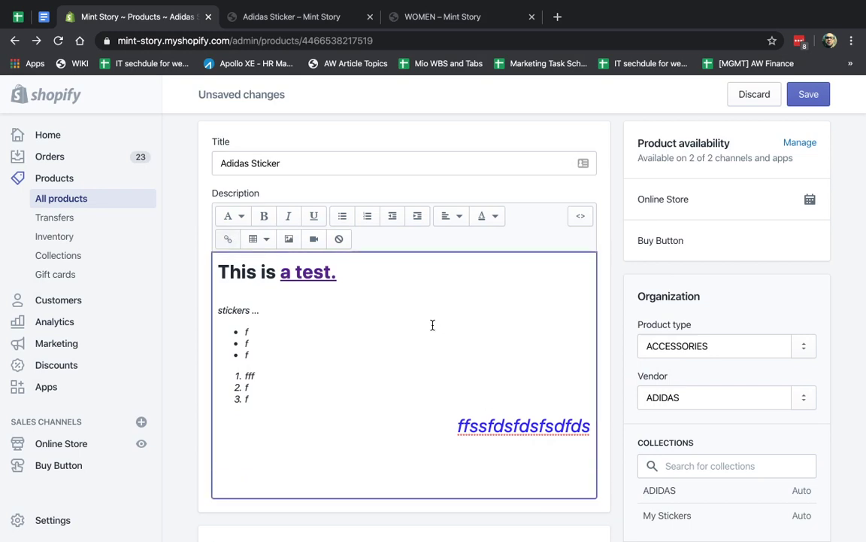
click(263, 239)
click(247, 273)
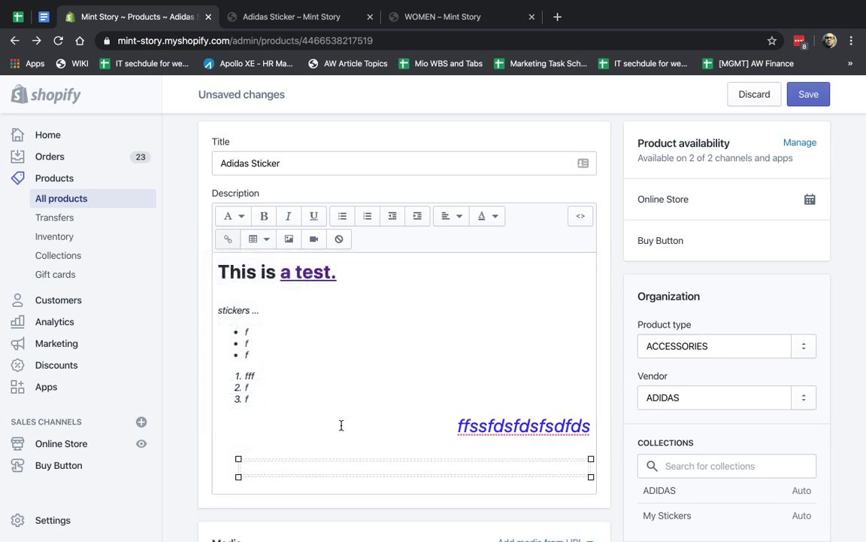
scroll(340, 425, down, 1)
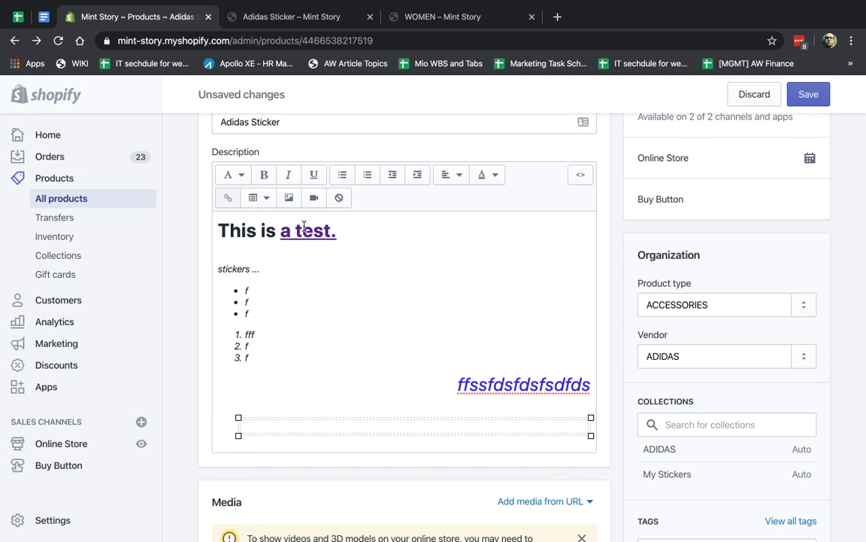
click(263, 199)
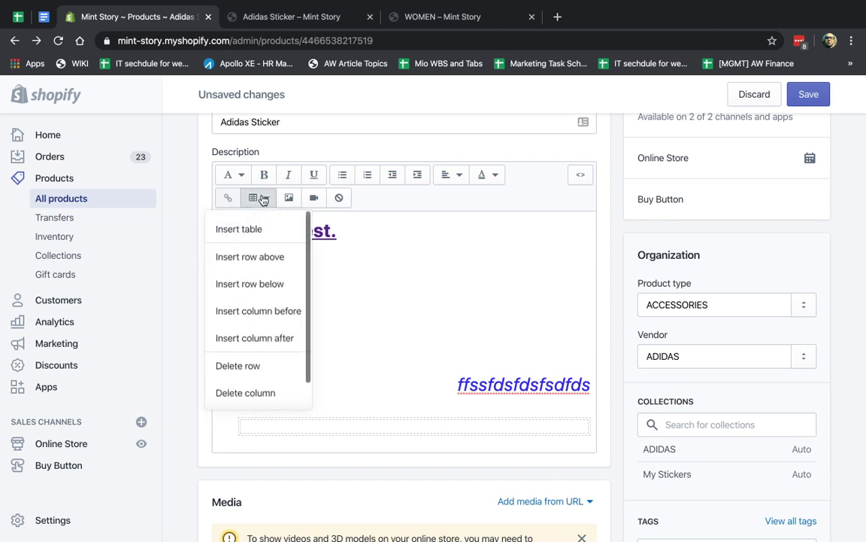
click(270, 286)
click(260, 199)
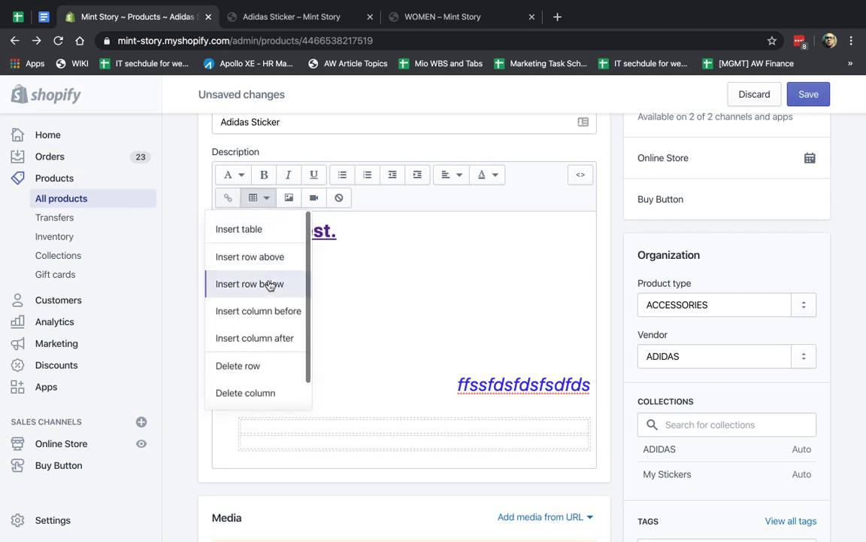
click(269, 286)
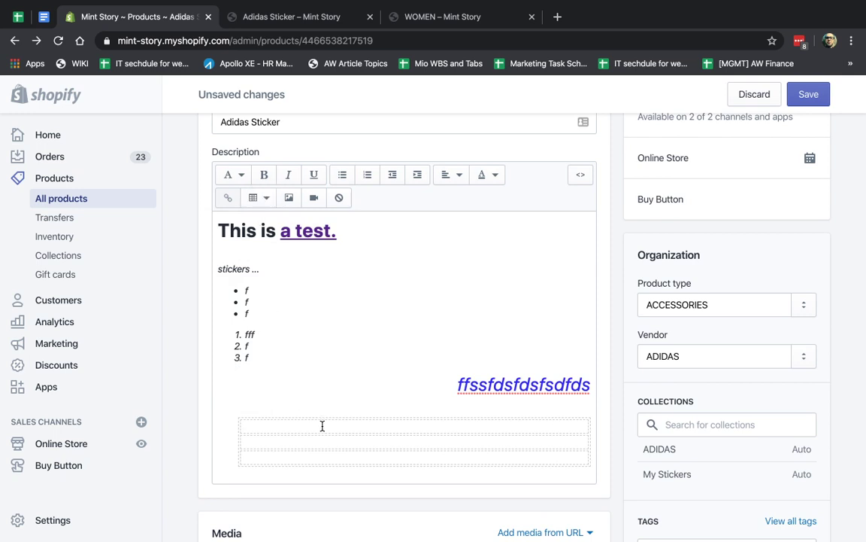
Add a column after the table's existing column and shift the divider left to narrow the first column
click(329, 457)
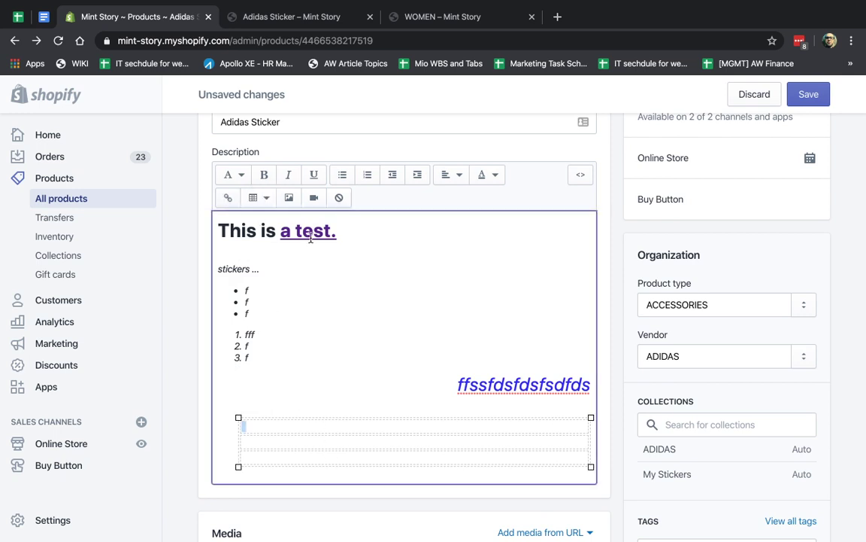
click(263, 199)
click(281, 336)
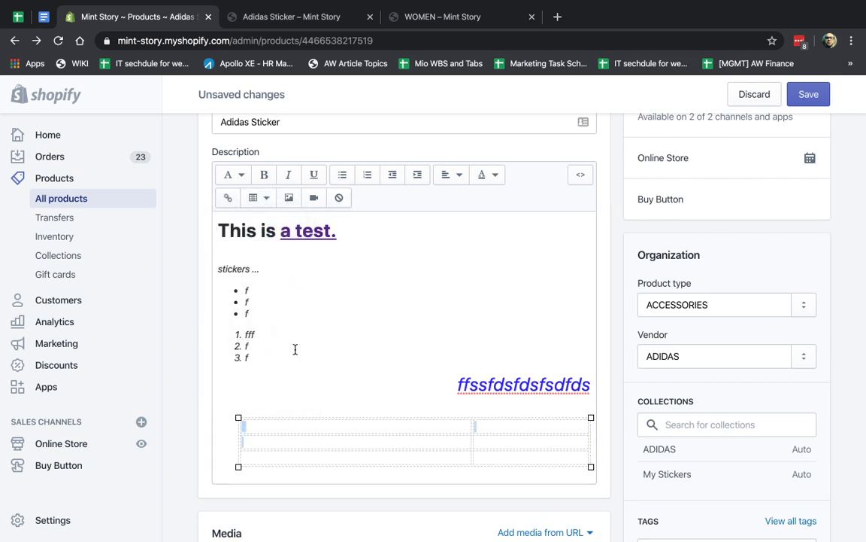
drag(473, 429, 408, 435)
Fill the table's first row with "hello" in the first column and "goodbye" in the second
click(378, 425)
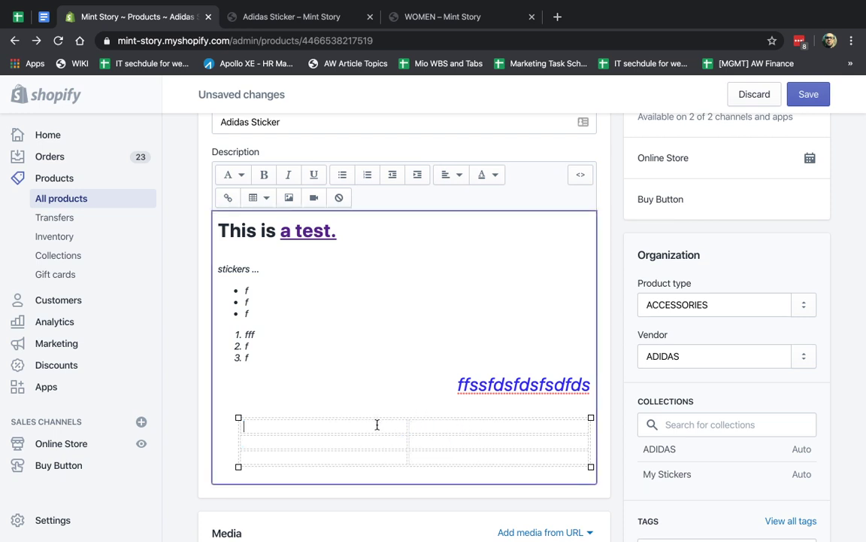
text(hello)
click(452, 431)
text(goodbye)
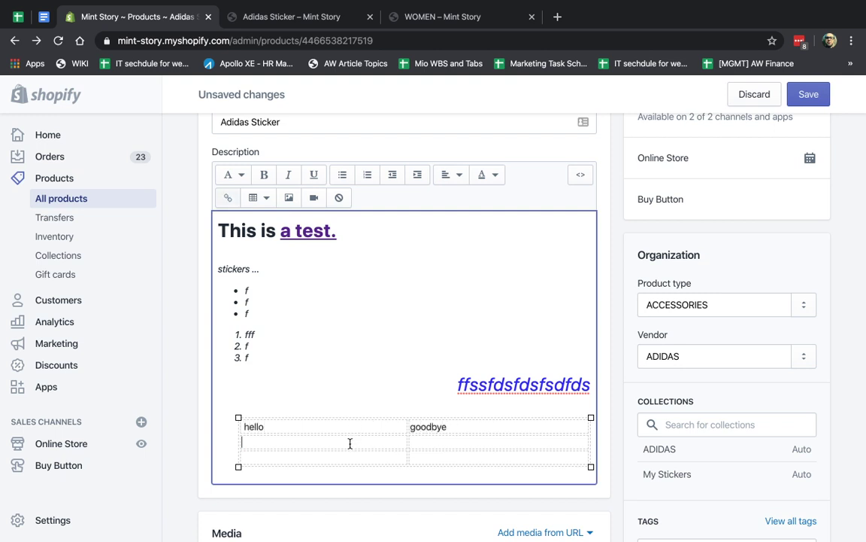
End the numbered list after its third item and leave an empty line below it
scroll(350, 443, down, 2)
scroll(416, 387, up, 2)
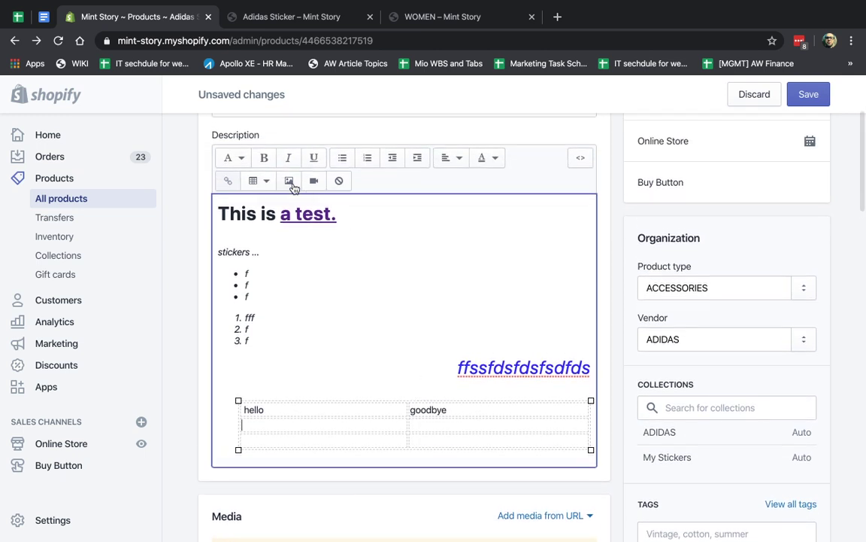
click(277, 363)
key(Return)
key(Return)
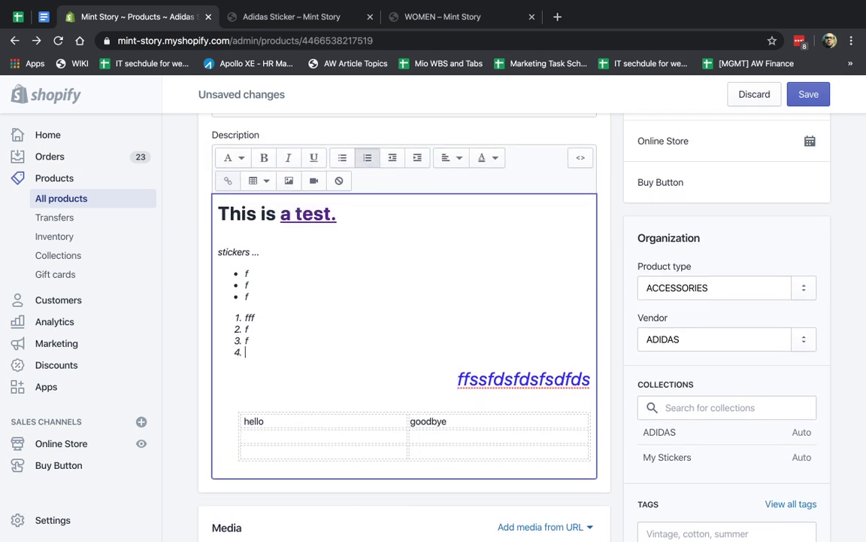
Review the image insertion sources for the description: URL, product images, uploaded images and file upload
click(289, 181)
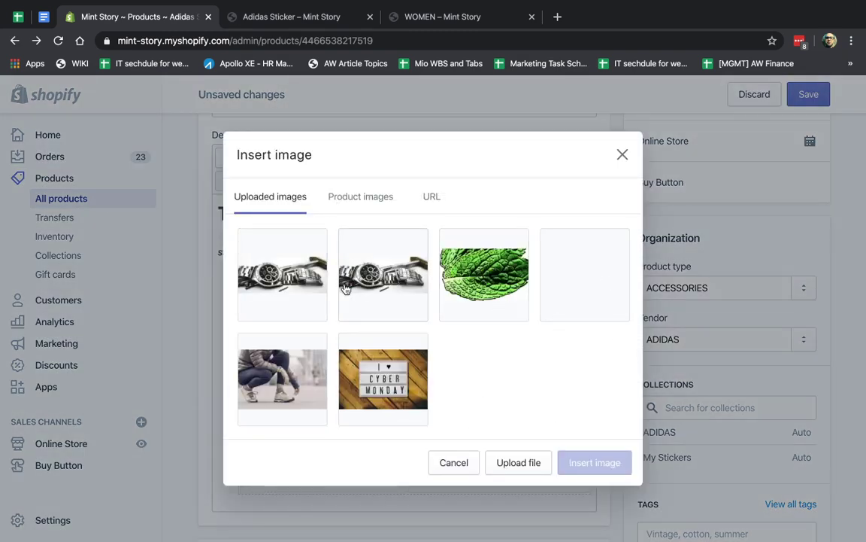
click(441, 198)
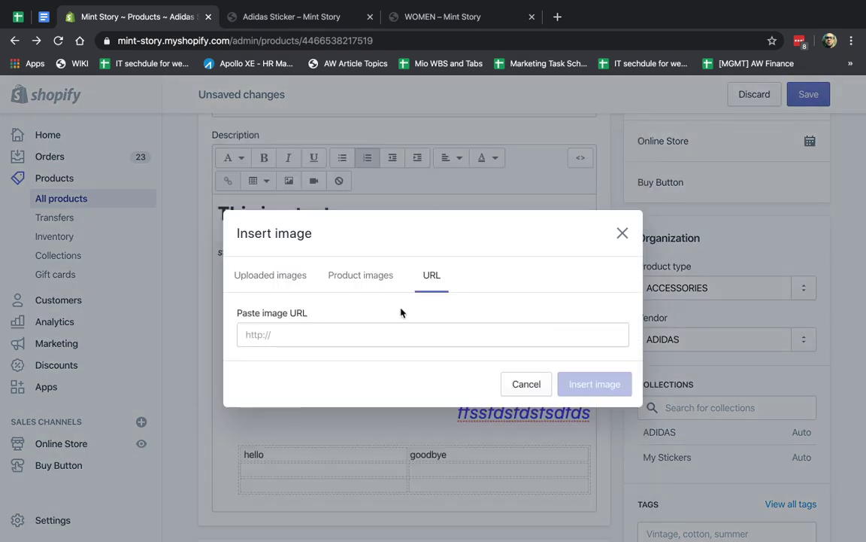
click(367, 268)
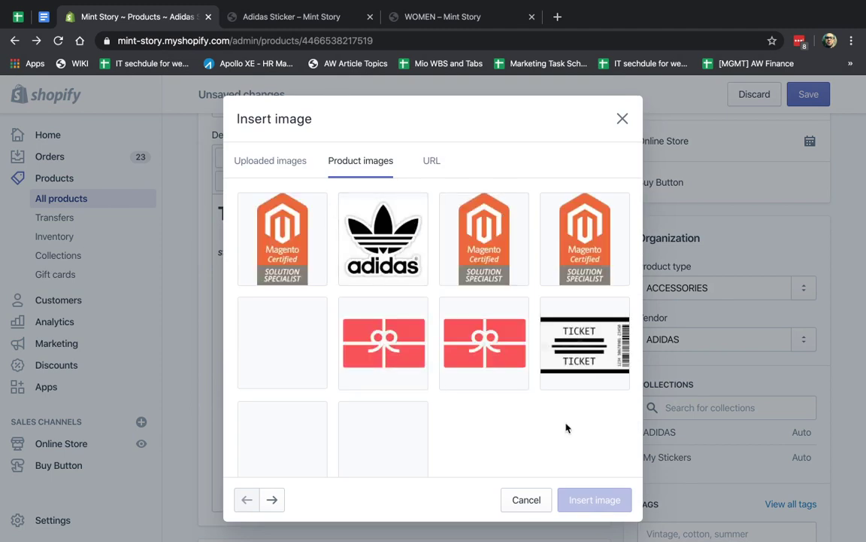
click(292, 164)
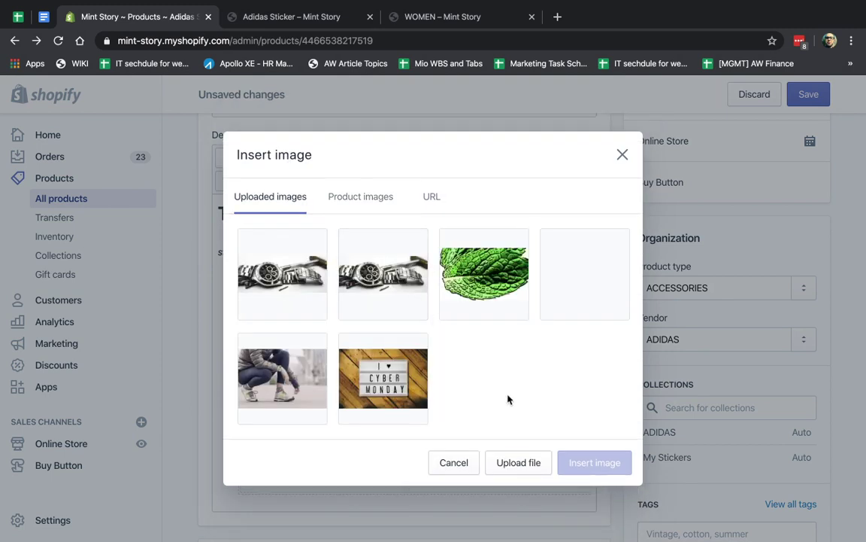
click(519, 464)
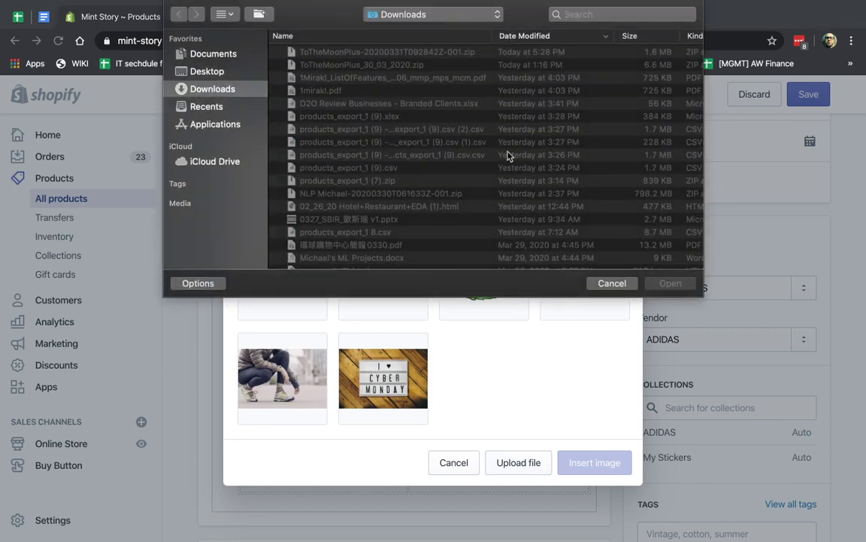
key(Escape)
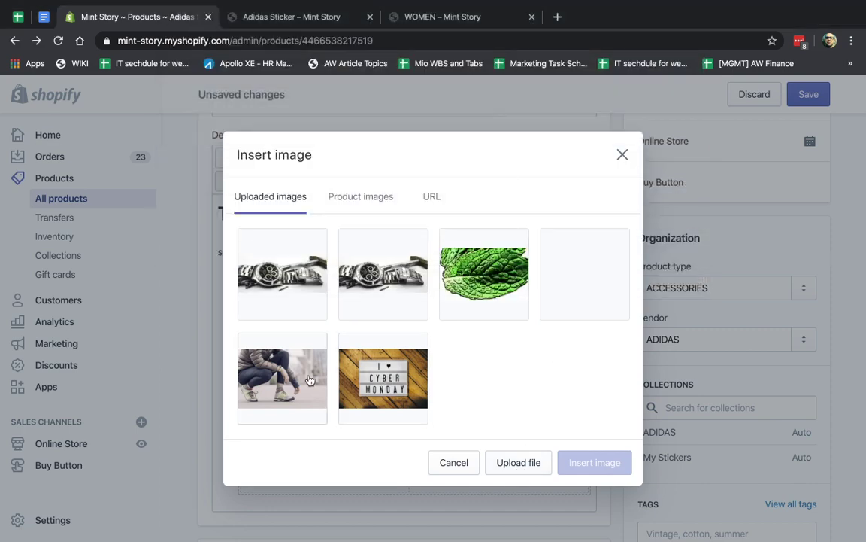
Insert the uploaded image of the person crouching in sneakers with the alt text "Woman Standing"
click(309, 380)
click(512, 446)
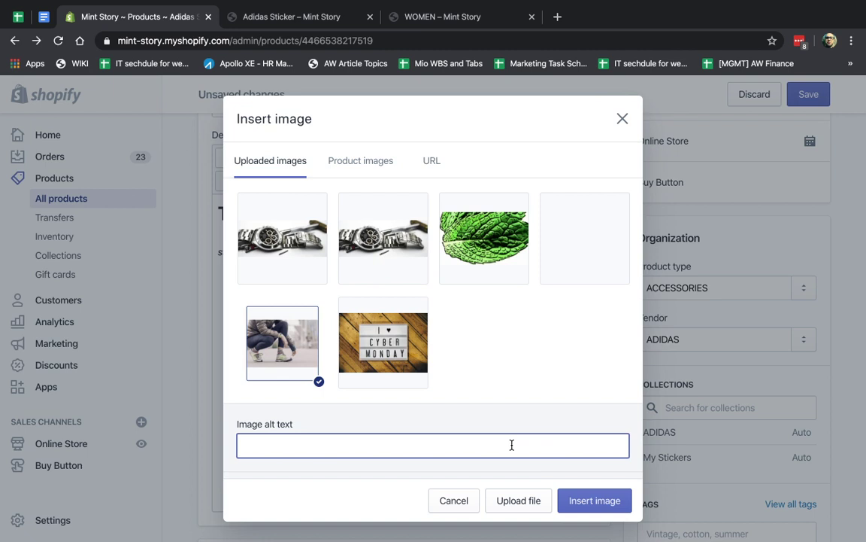
text(Woman Standing)
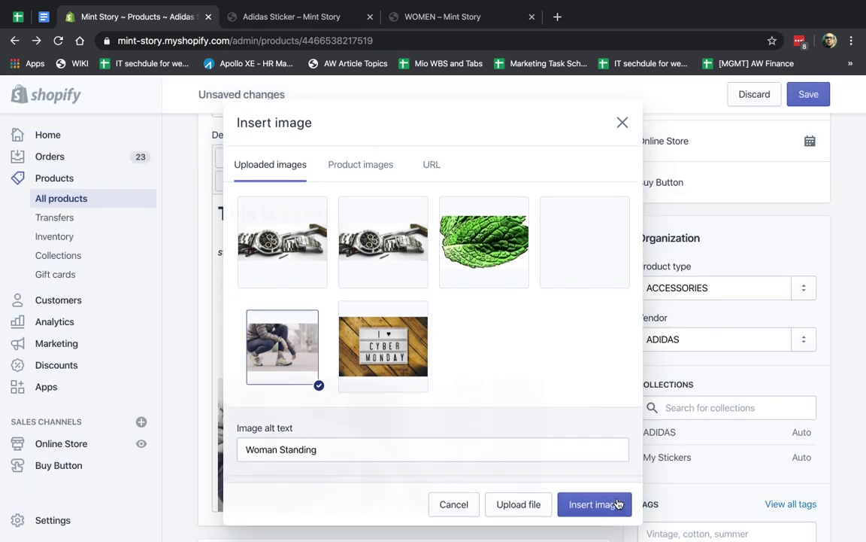
click(613, 502)
Align the inserted image right, keeping its size at Large (480x480) and its alt text "Woman Standing"
double_click(419, 399)
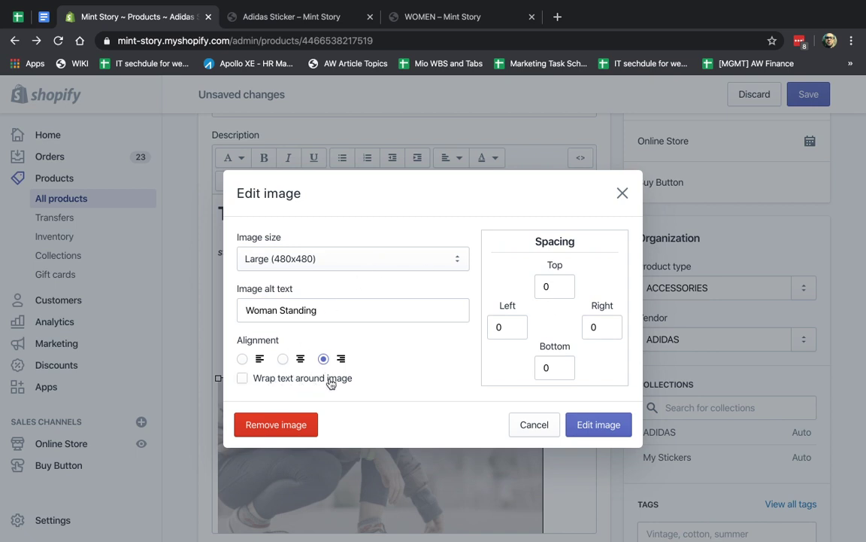
triple_click(351, 308)
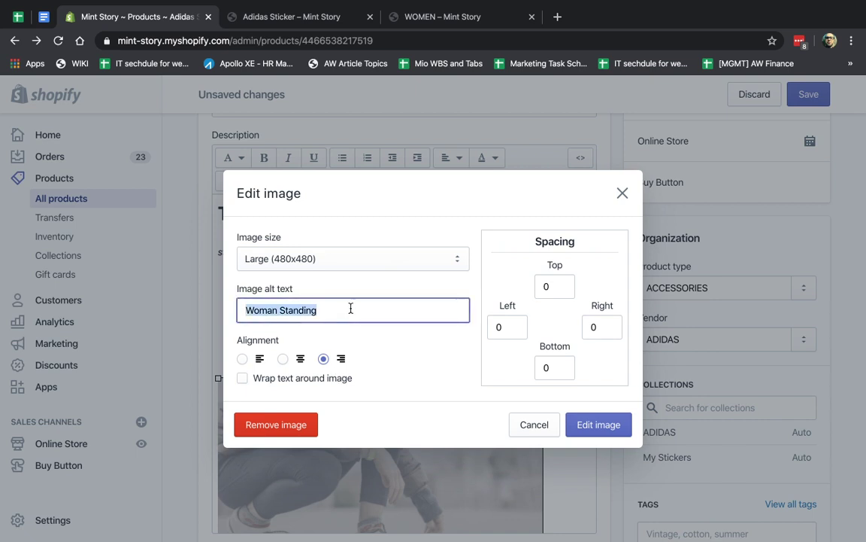
click(348, 258)
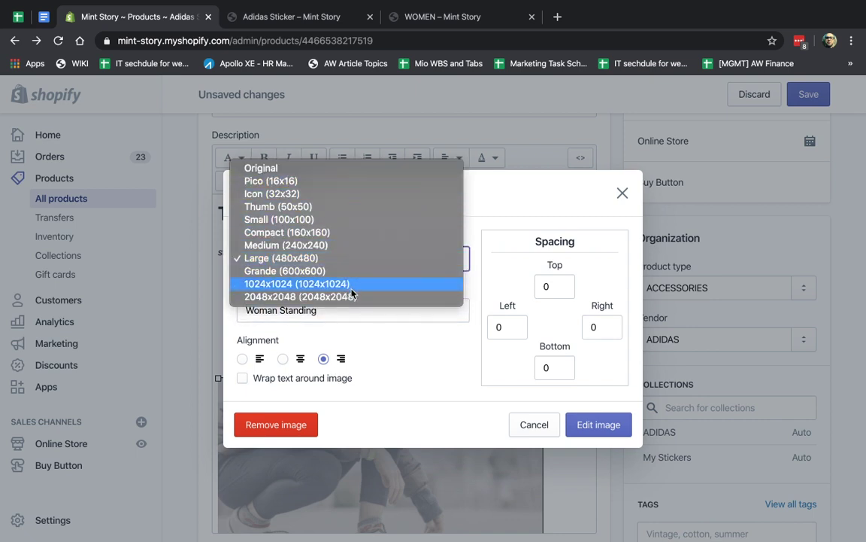
click(364, 320)
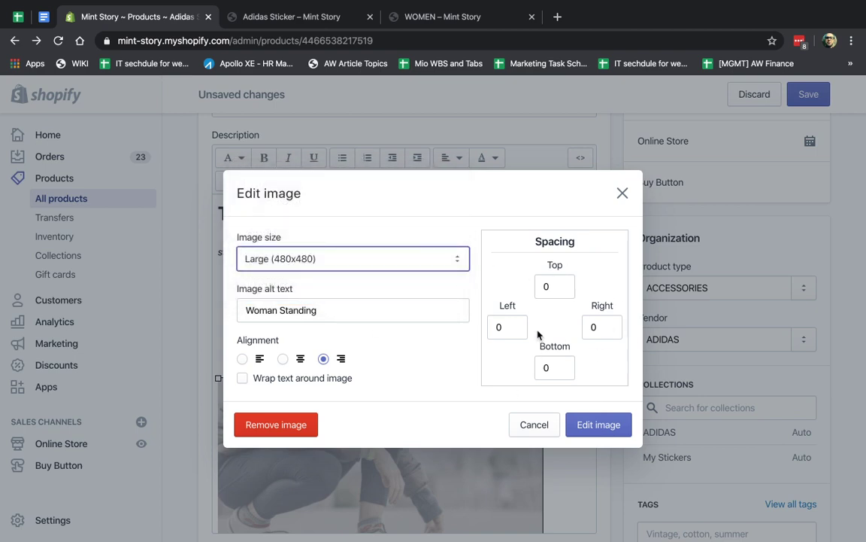
click(599, 426)
scroll(510, 395, down, 1)
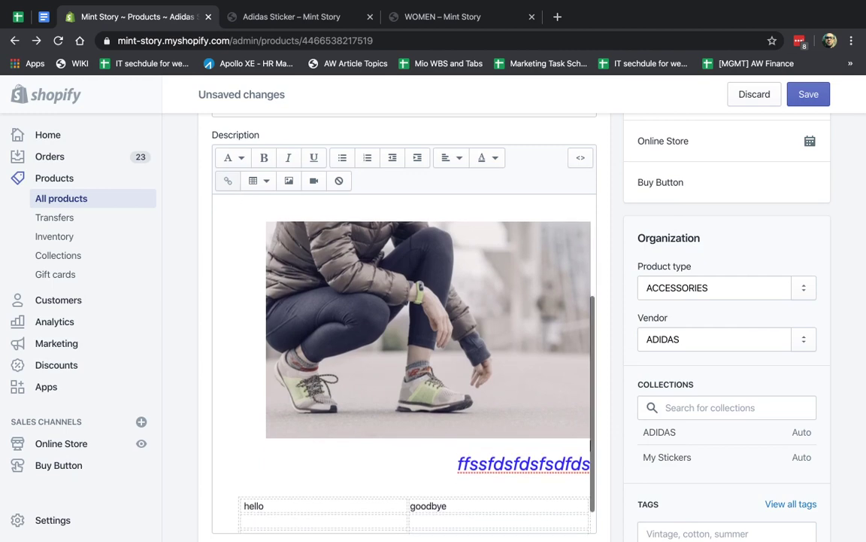
click(317, 181)
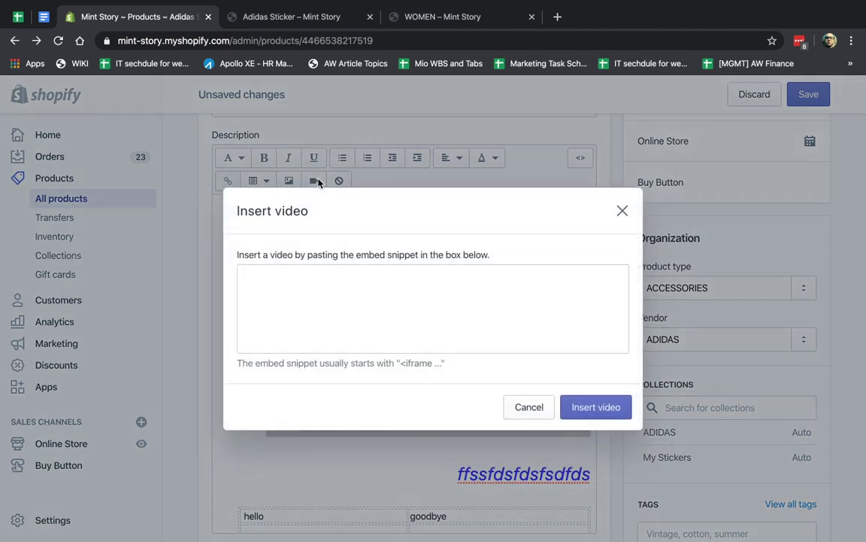
click(529, 407)
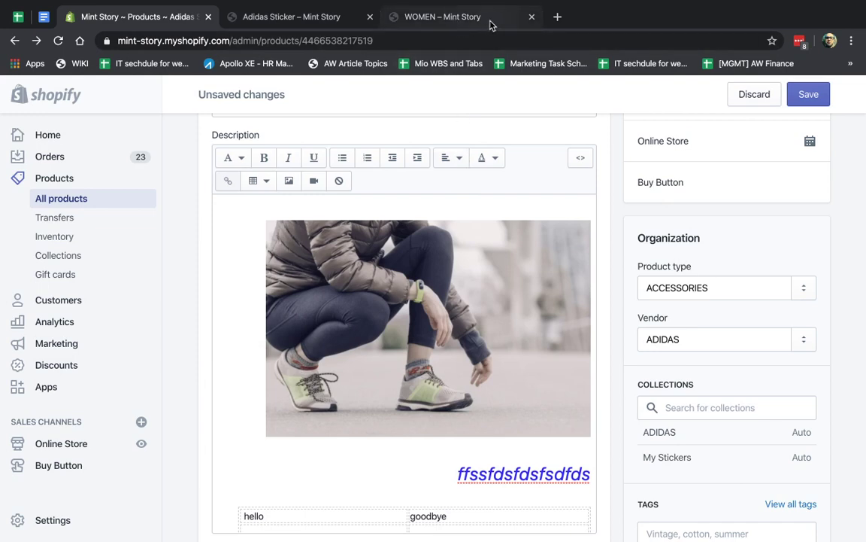
click(300, 184)
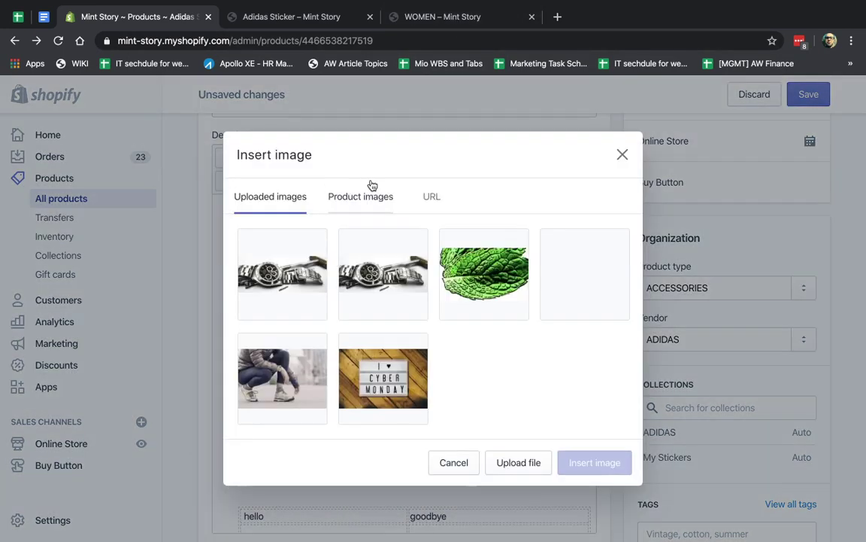
key(Escape)
Open YouTube in a new browser tab, open The KK Show episode 20 video and copy its page URL
click(558, 17)
text(y)
key(Return)
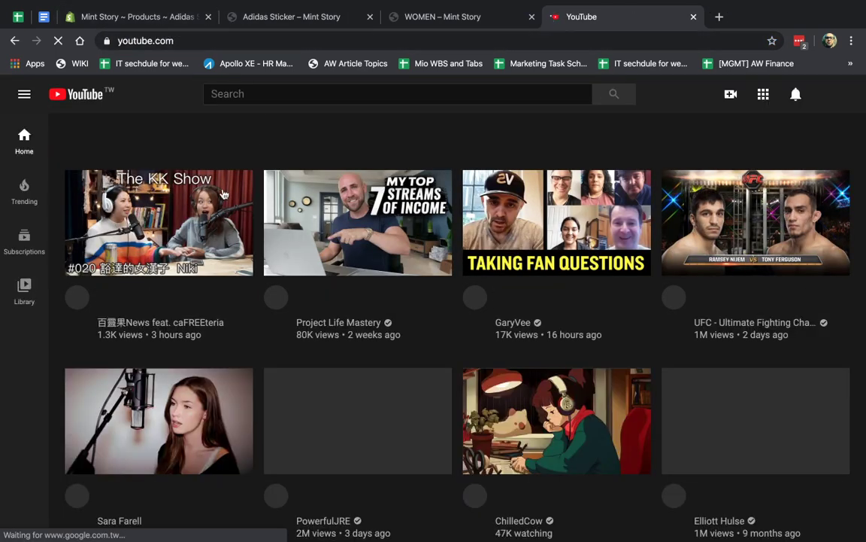
click(340, 37)
key(BackSpace)
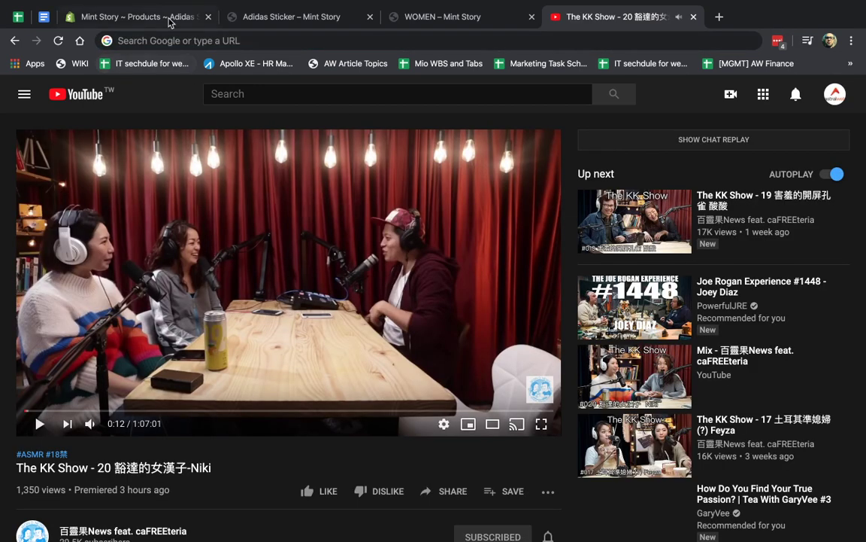
key(super+3)
click(314, 181)
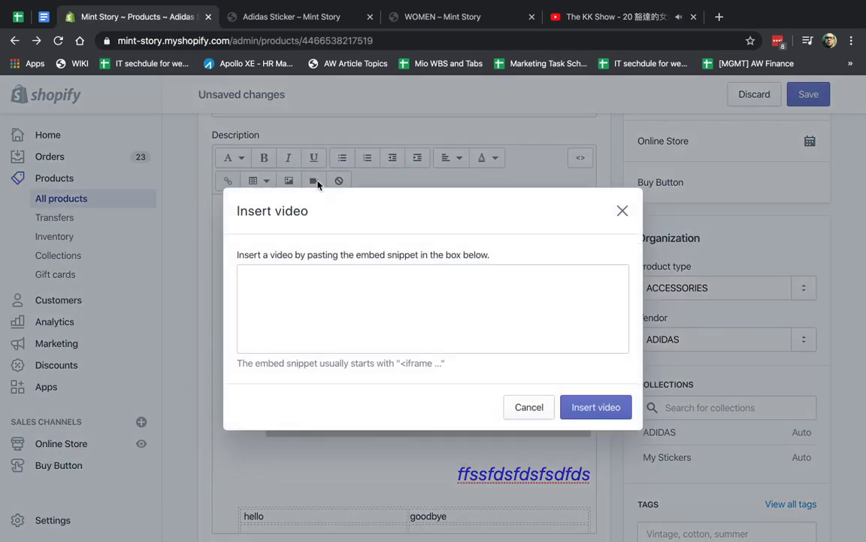
click(367, 309)
text(https://www.youtube.com/watch?v=rJTao7OClZQ&t=12s)
click(585, 407)
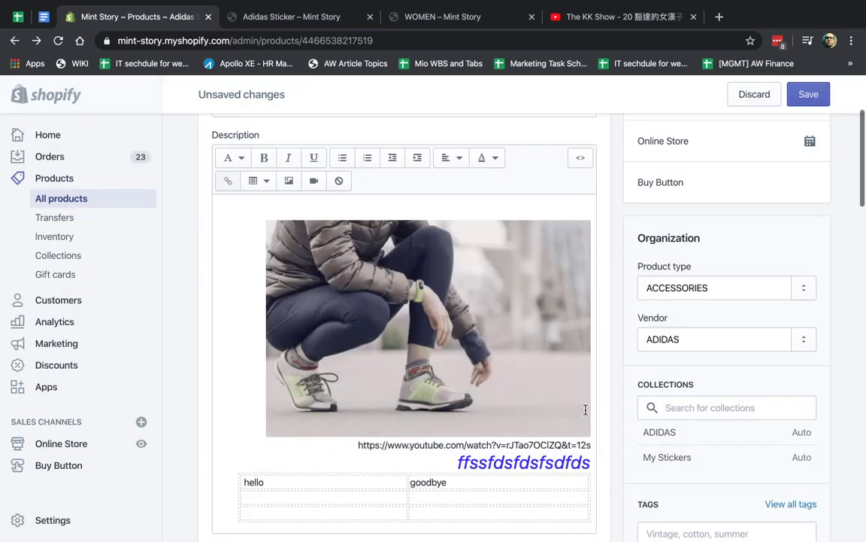
scroll(490, 382, down, 1)
scroll(487, 470, up, 2)
scroll(487, 470, down, 2)
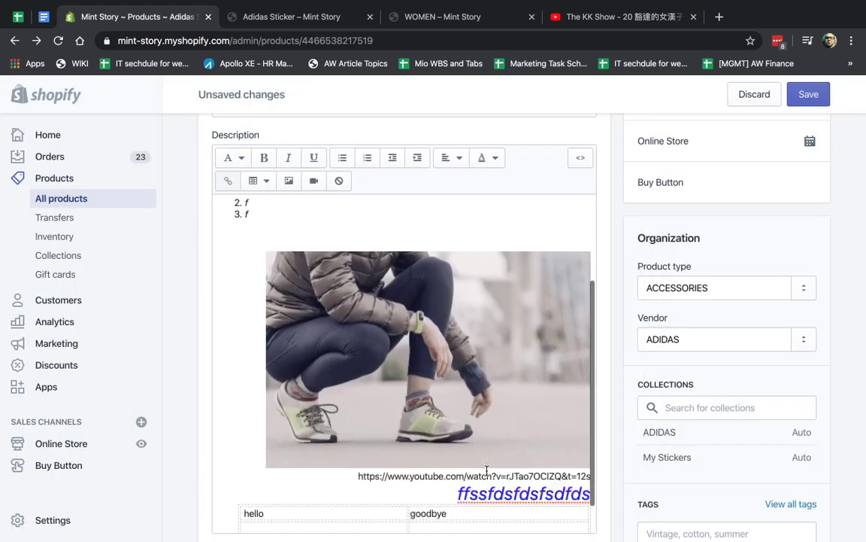
Copy the iframe embed code of The KK Show video from its YouTube sharing options
click(582, 20)
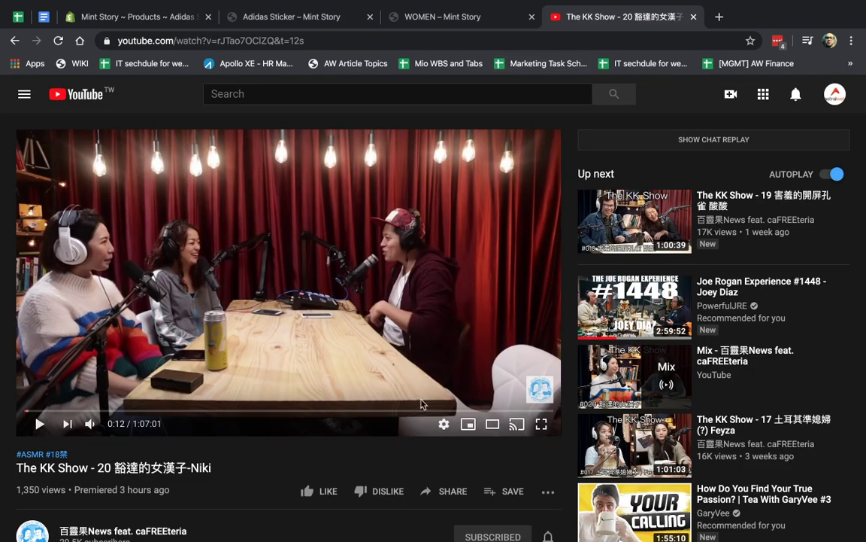
scroll(406, 474, down, 2)
click(444, 349)
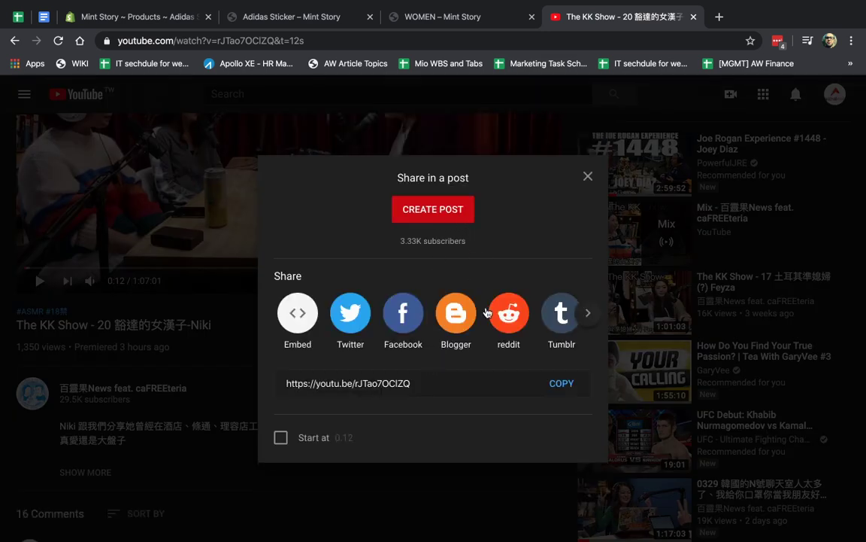
click(315, 322)
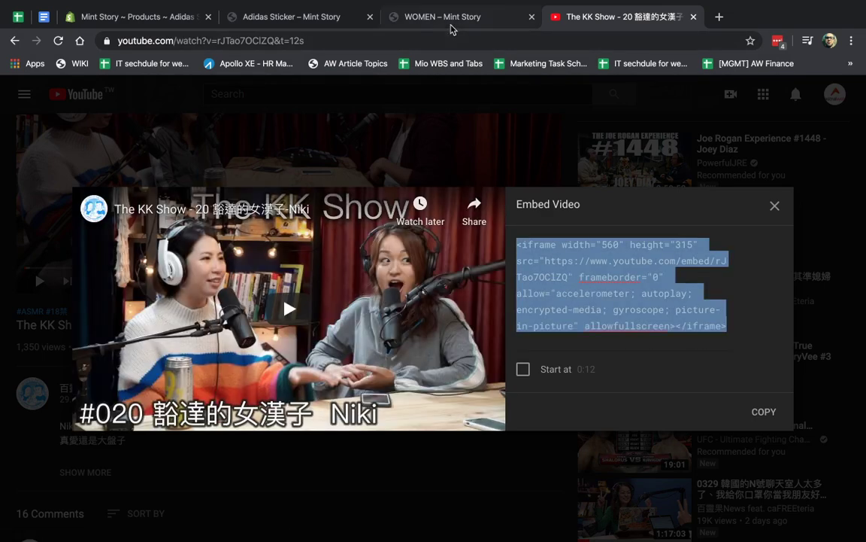
Return to the Adidas Sticker product admin page and delete the plain YouTube URL below the description image
click(299, 15)
click(146, 16)
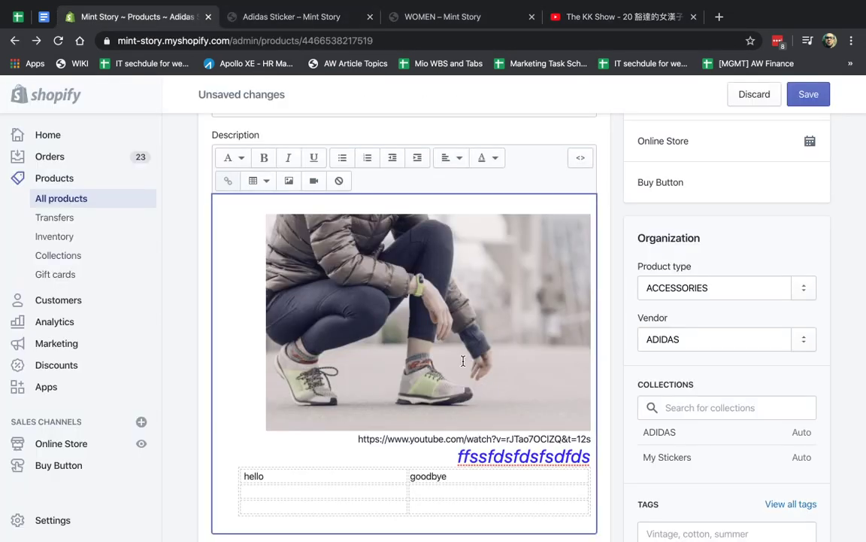
triple_click(441, 438)
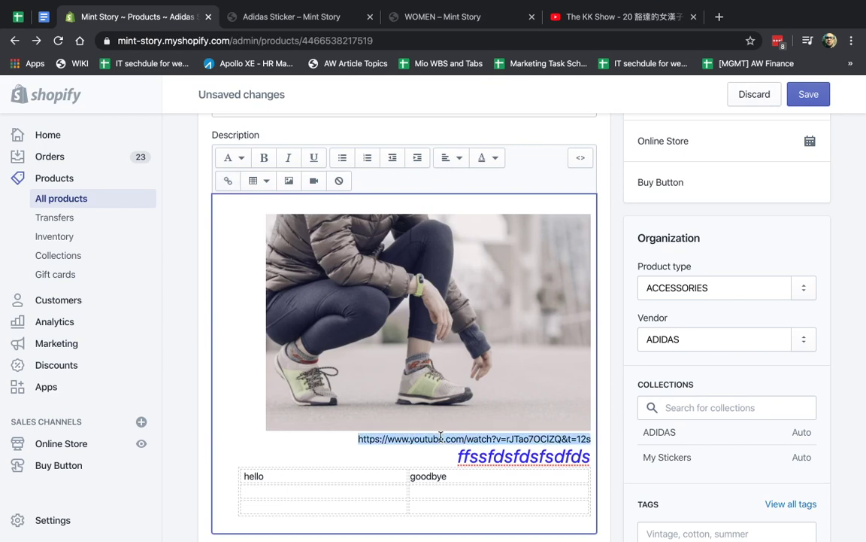
key(BackSpace)
Insert the YouTube video below the description image using the copied 560 by 315 iframe embed snippet
click(314, 180)
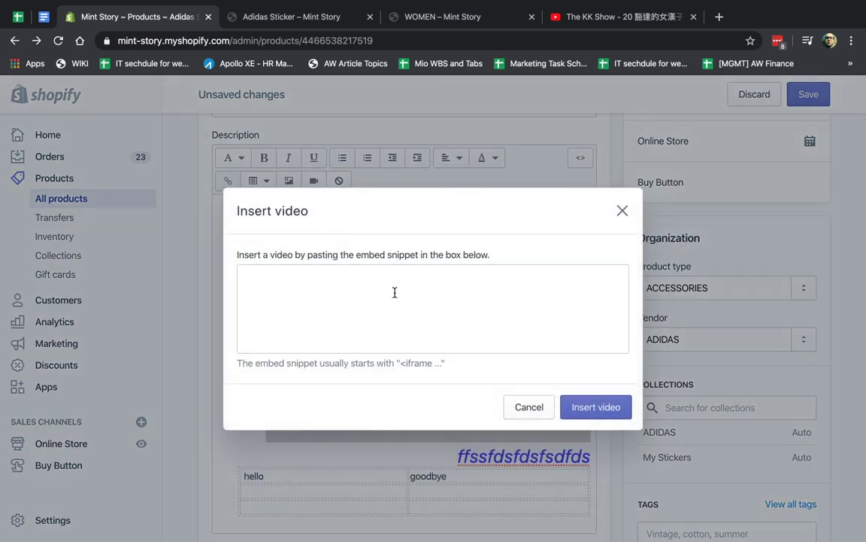
click(394, 292)
text(<iframe width="560" height="315" src="https://www.youtube.com/embed/rJTao7OClZQ" frameborder="0" allow="accelerometer; autoplay; encrypted-media; gyroscope; picture-in-picture" allowfullscreen></iframe>)
click(594, 407)
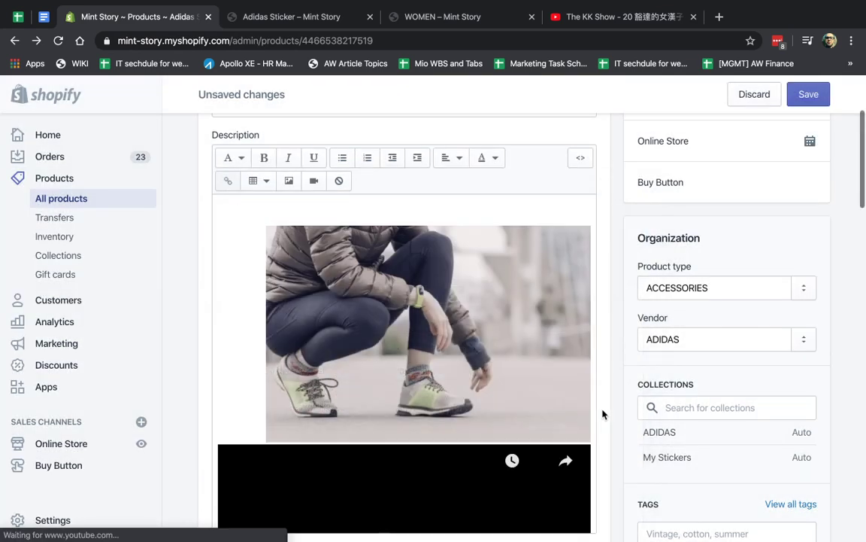
Check the embedded video in the description by playing and pausing it, and compare it with the product's media
scroll(603, 414, down, 2)
scroll(603, 413, down, 3)
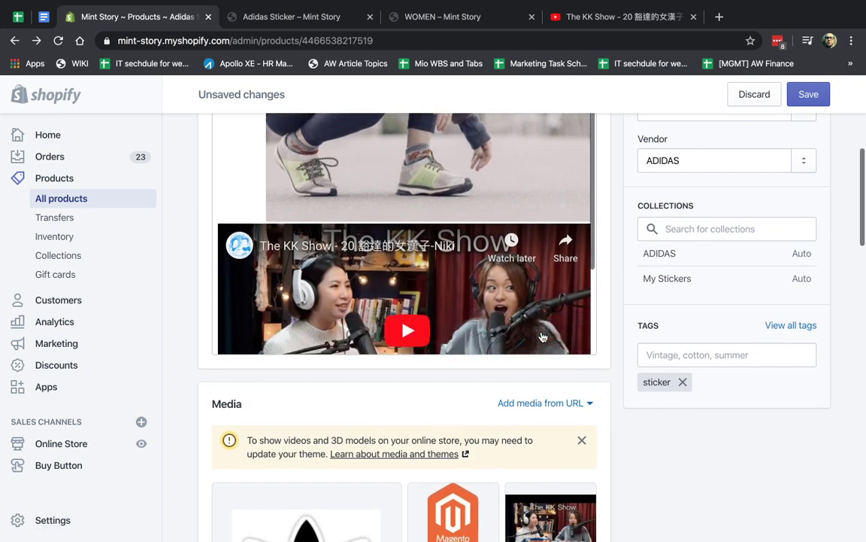
scroll(541, 334, down, 3)
scroll(543, 337, down, 3)
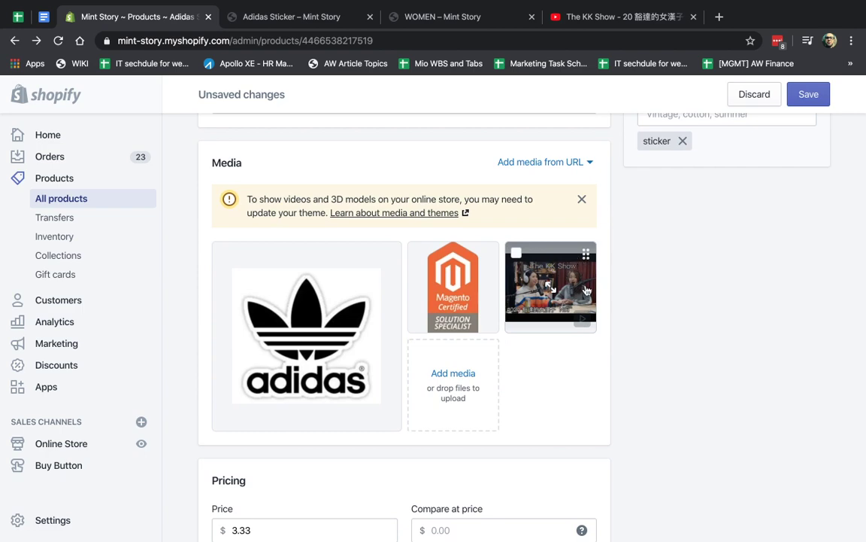
scroll(586, 290, up, 4)
scroll(447, 225, up, 2)
click(447, 226)
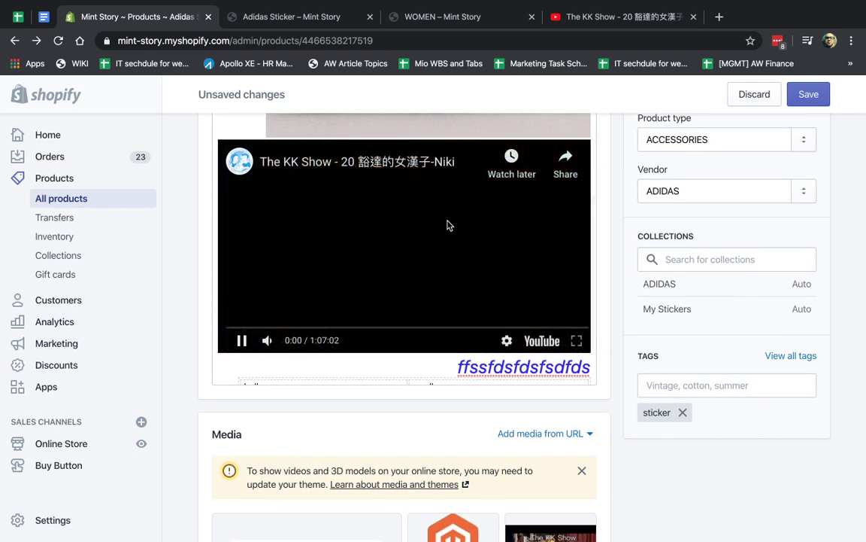
click(241, 340)
scroll(416, 408, down, 1)
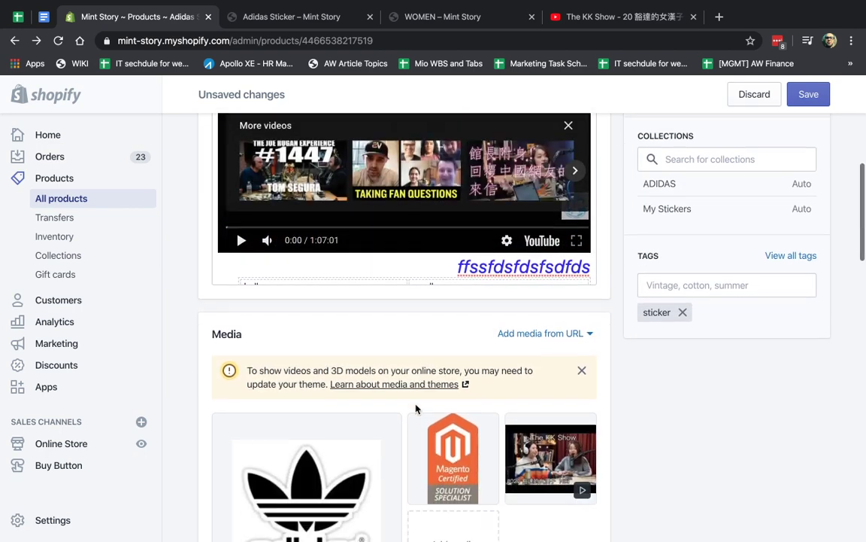
scroll(416, 409, down, 1)
Save the product, reload the Adidas Sticker storefront page and review the full description there
click(808, 95)
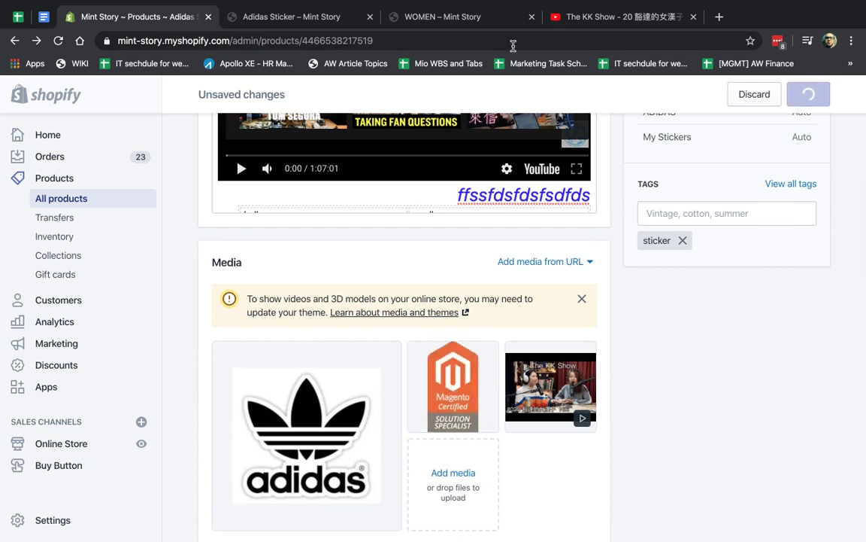
click(317, 16)
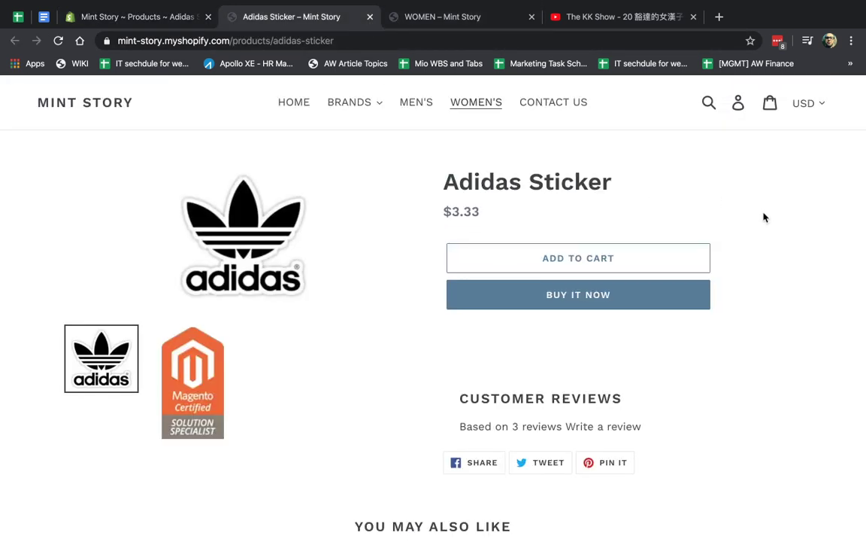
key(super+r)
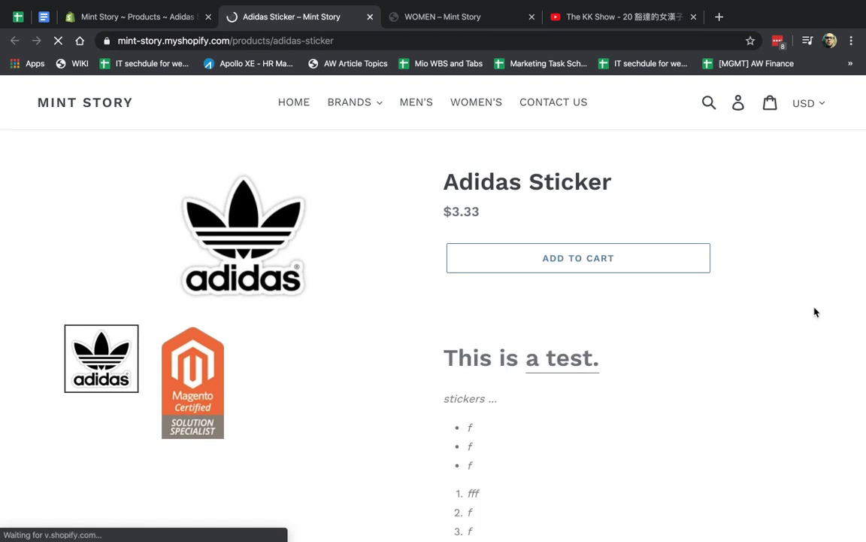
scroll(816, 310, down, 3)
scroll(702, 399, down, 3)
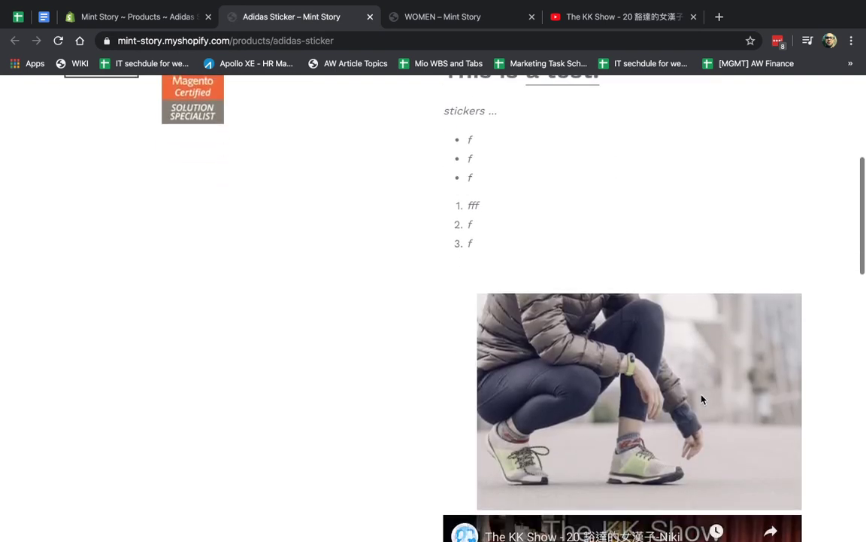
scroll(702, 399, down, 7)
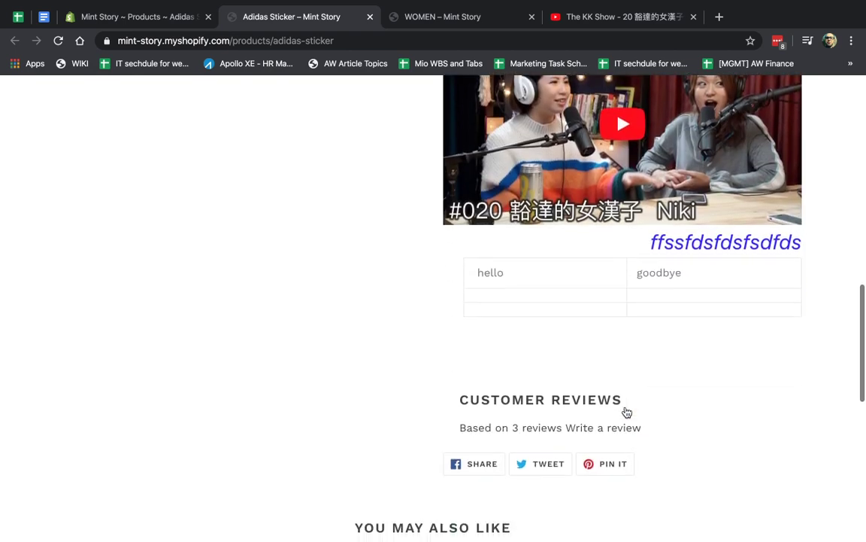
scroll(626, 412, down, 1)
scroll(416, 252, up, 20)
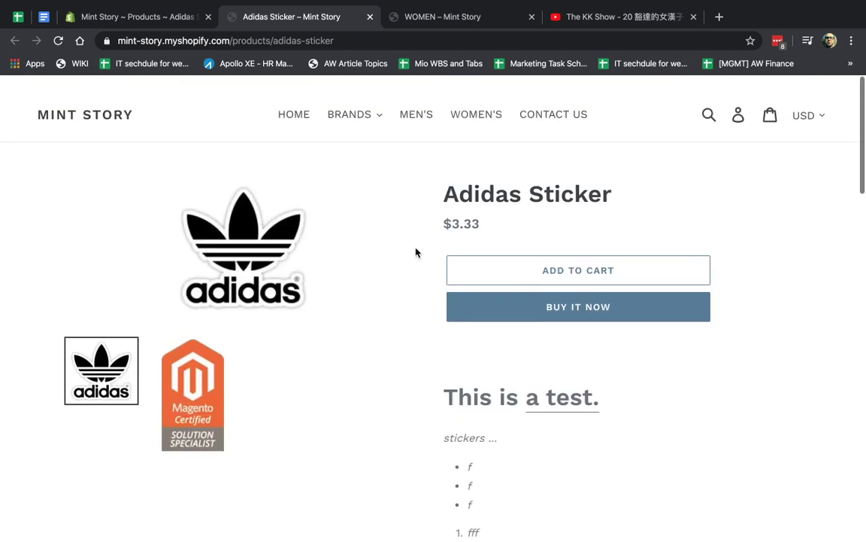
Examine the HTML source of the Adidas Sticker description in the product admin, and return to the visual editor
click(156, 16)
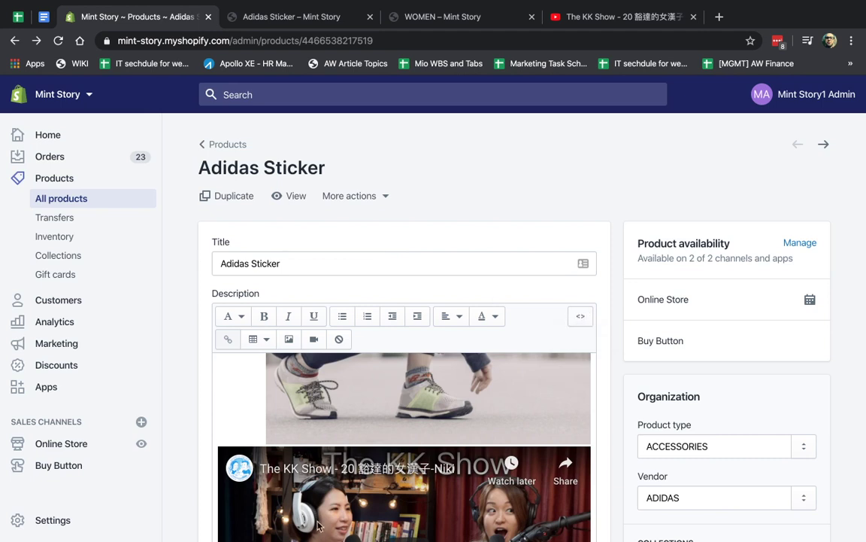
click(580, 316)
scroll(464, 407, down, 5)
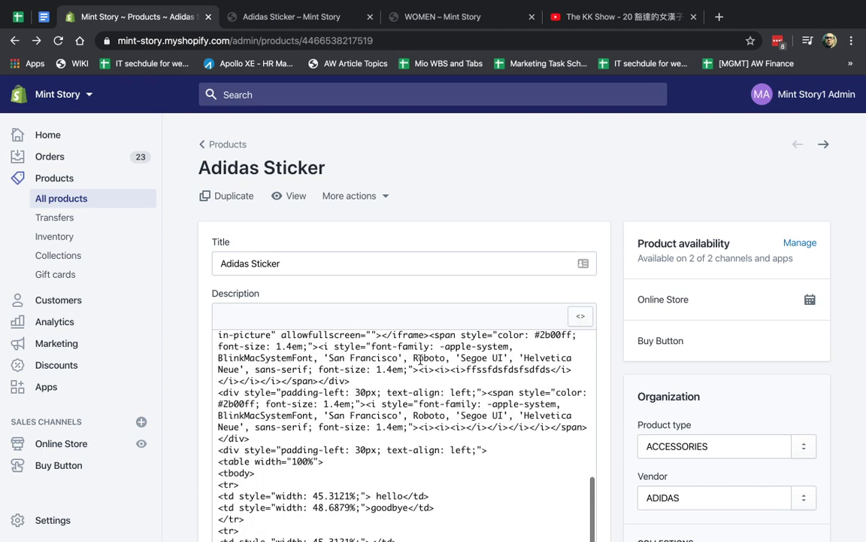
click(580, 316)
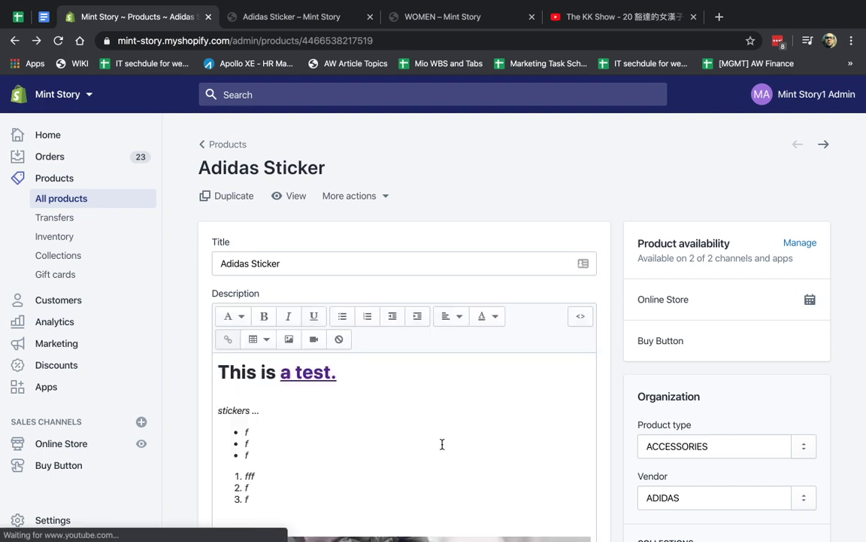
Move the Magento image to the first media position and restore the Adidas logo as the first image
scroll(557, 439, down, 5)
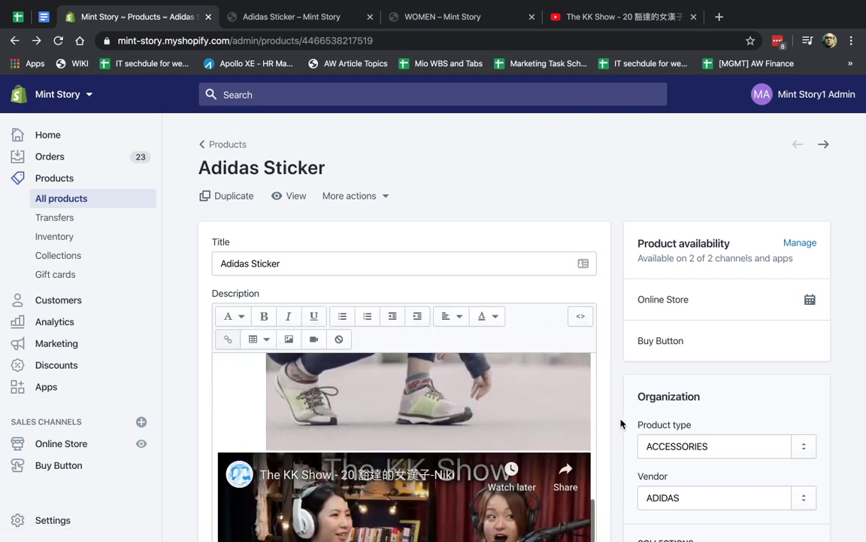
scroll(611, 435, down, 5)
scroll(611, 435, down, 8)
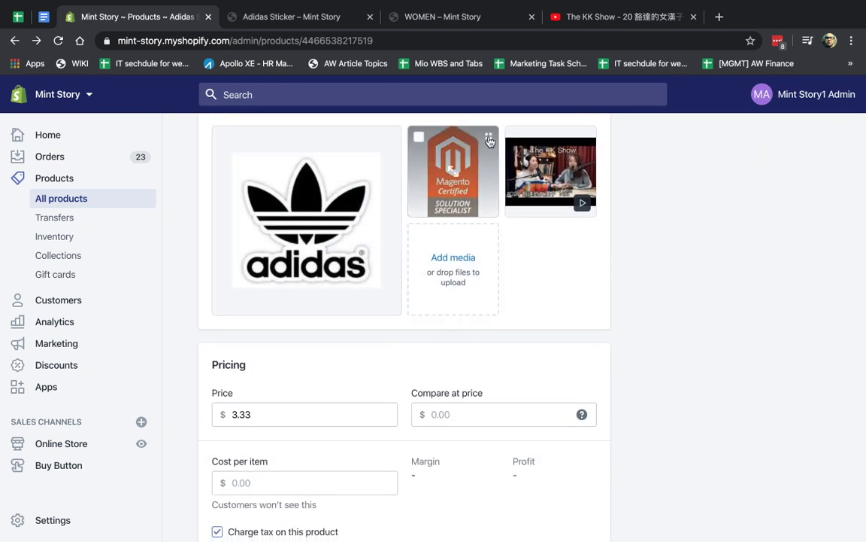
drag(489, 141, 335, 171)
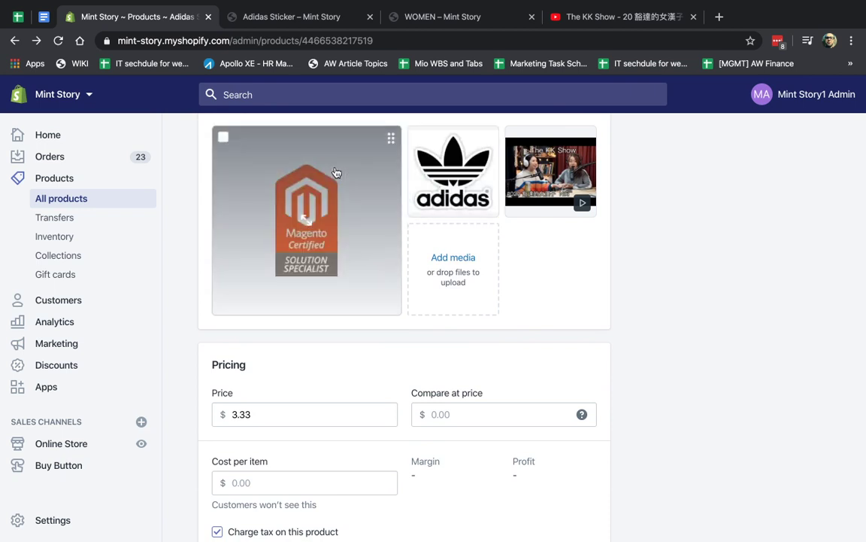
drag(486, 137, 399, 156)
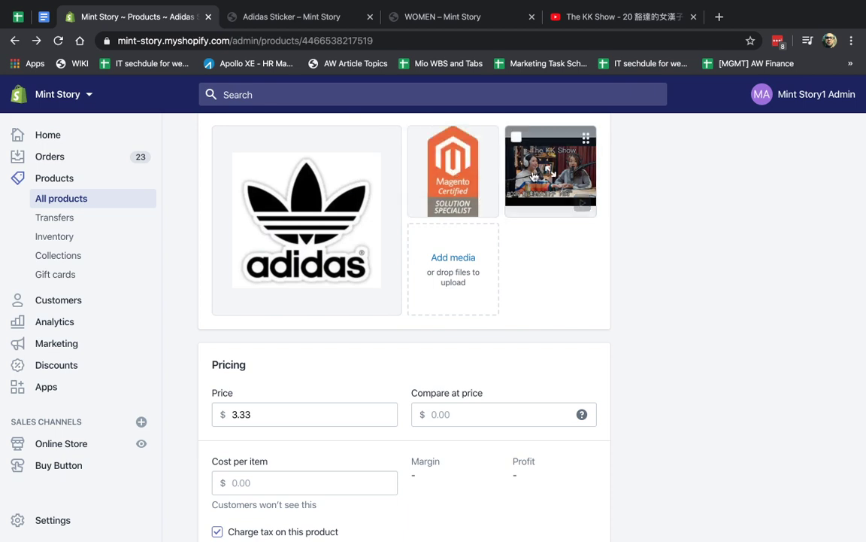
Open the Magento image from the product's media and save "Badge" as its alt text
click(464, 193)
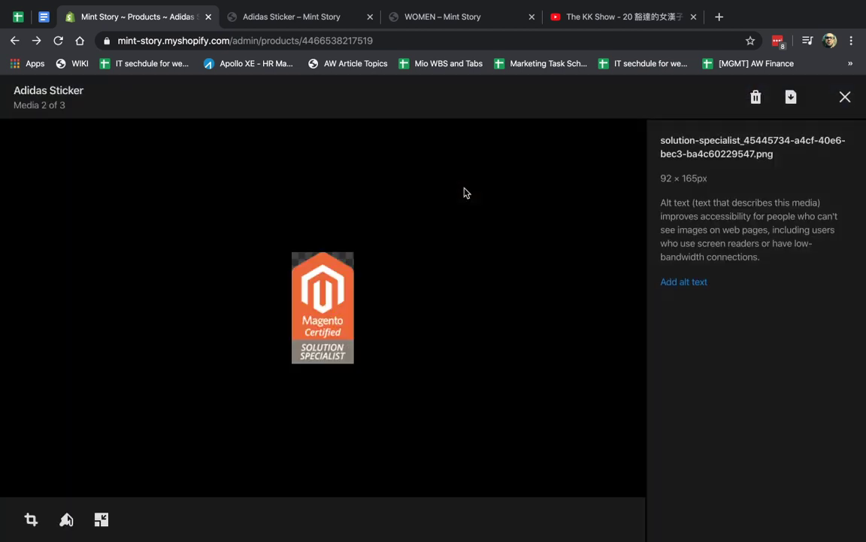
drag(690, 144, 766, 153)
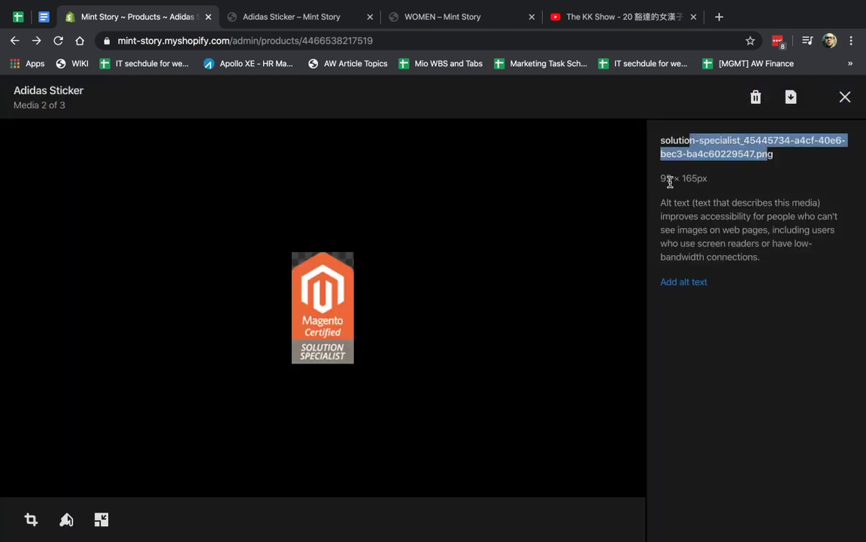
drag(667, 179, 703, 218)
click(692, 285)
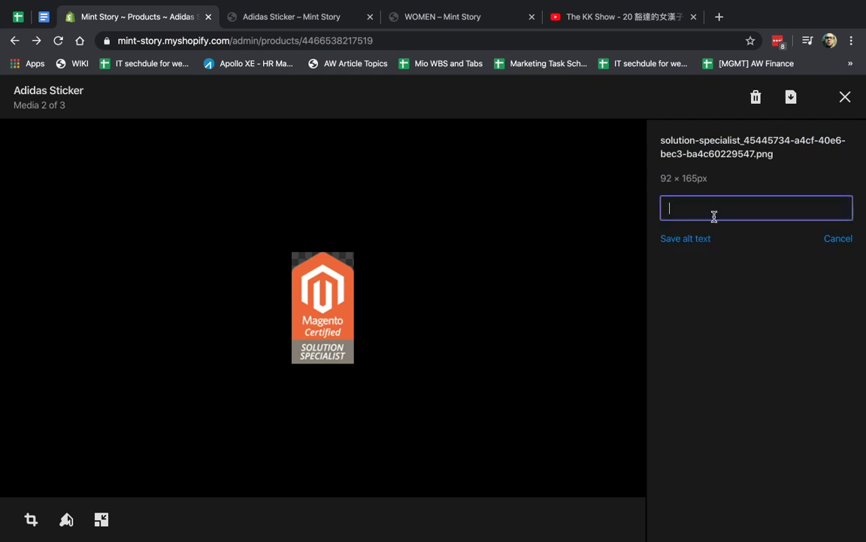
key(Return)
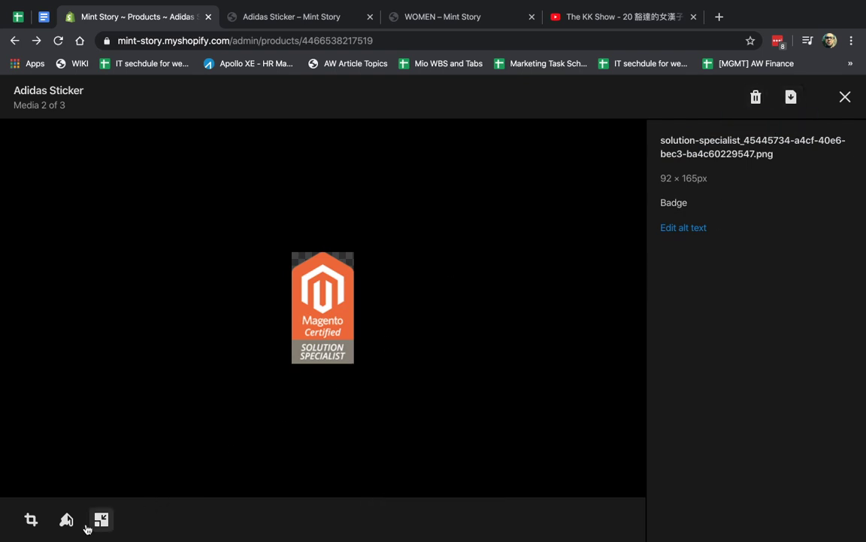
Crop the Magento image to an 8:10 ratio, keeping its lower part with the certification text
click(31, 519)
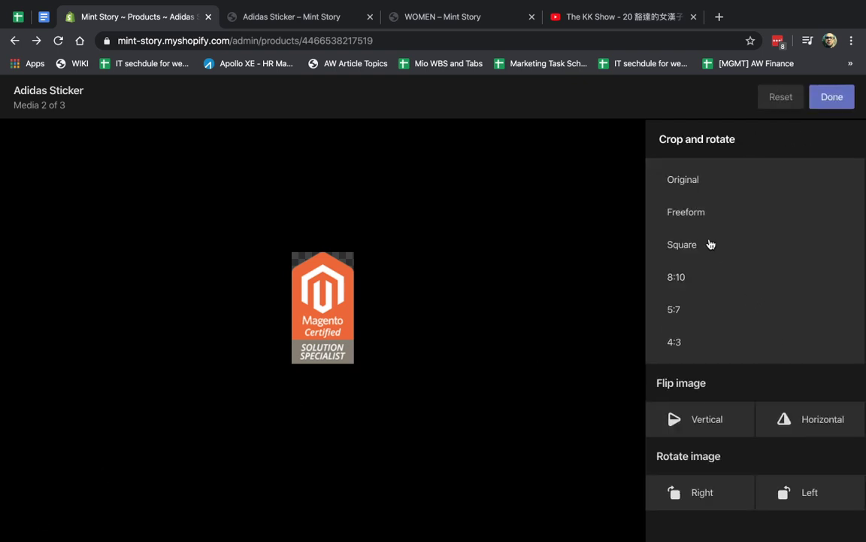
click(680, 278)
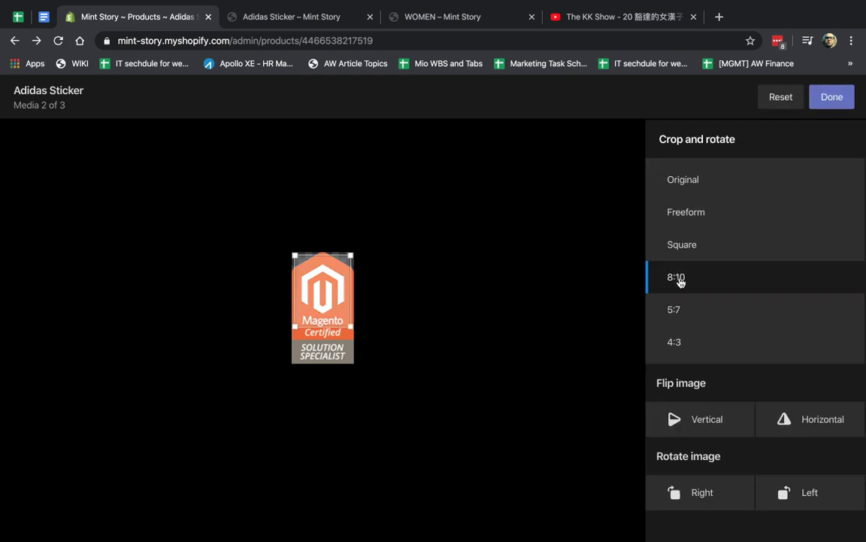
drag(309, 279, 312, 313)
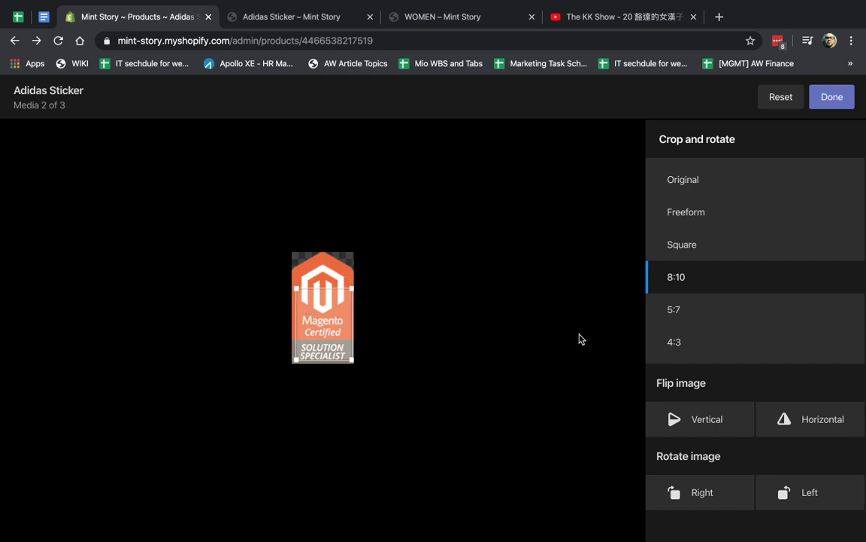
click(832, 96)
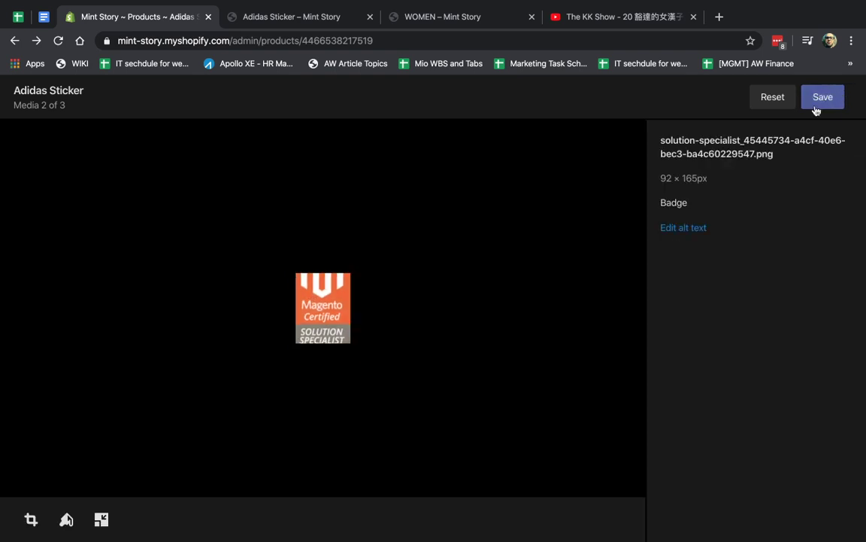
Try freehand drawing in purple (#be10e0) over the Magento image, and undo the strokes
click(66, 519)
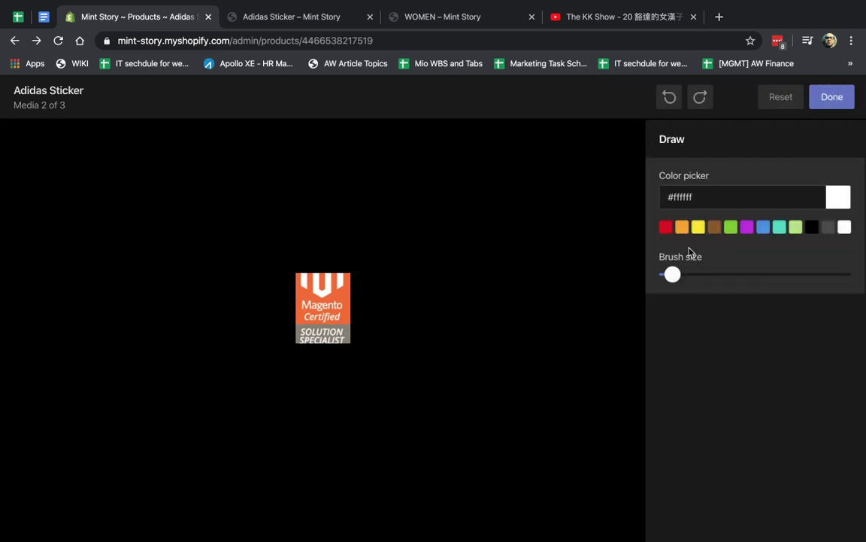
click(746, 227)
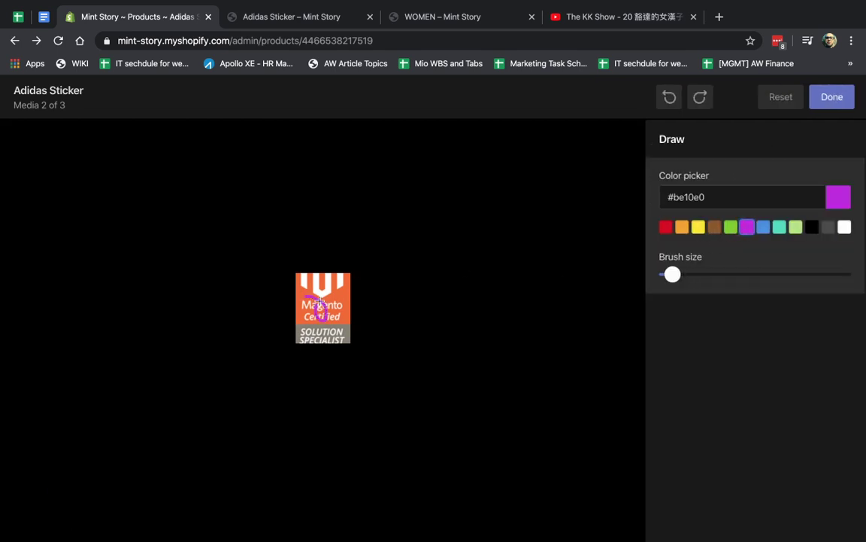
drag(320, 301, 342, 304)
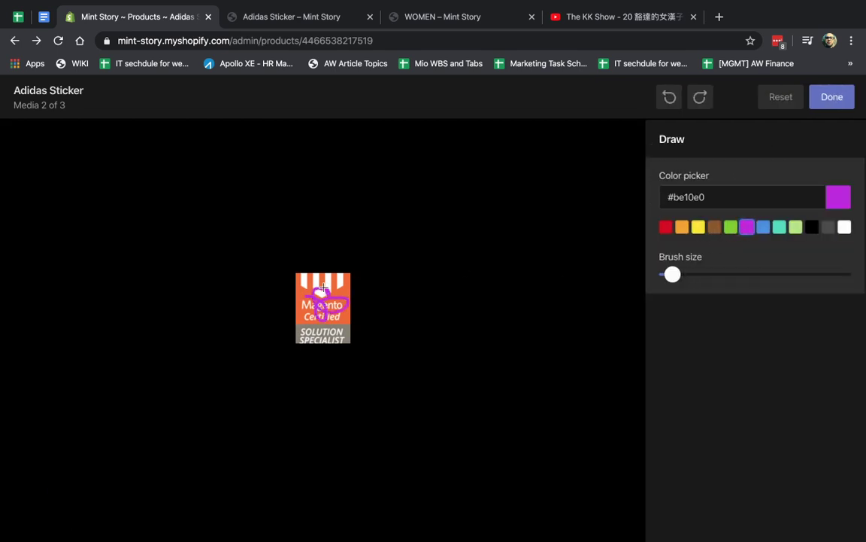
click(669, 98)
click(846, 100)
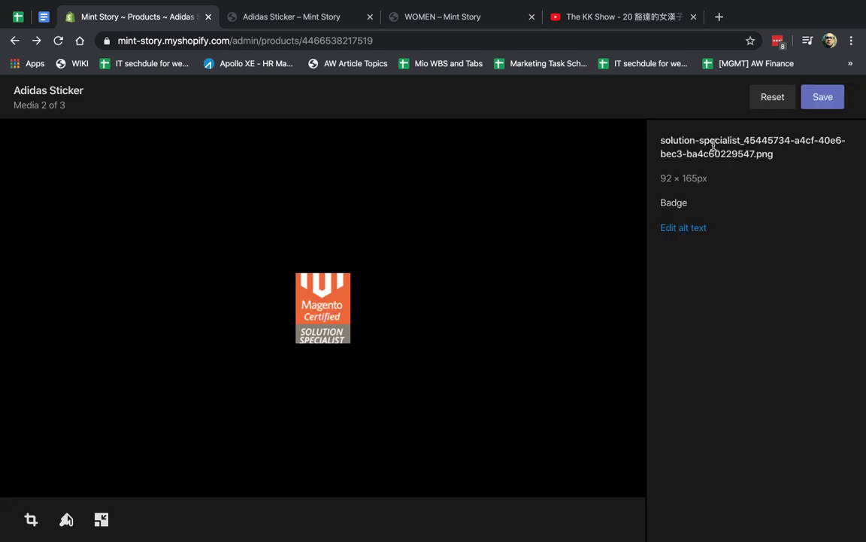
Resize the Magento image to a height of 90 px with the aspect ratio unlocked, and save the edited media
click(102, 520)
double_click(737, 203)
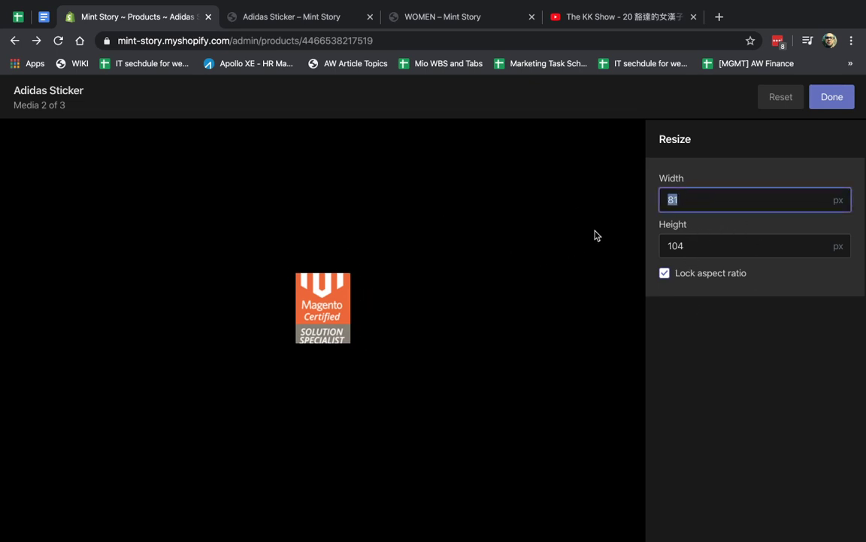
click(682, 277)
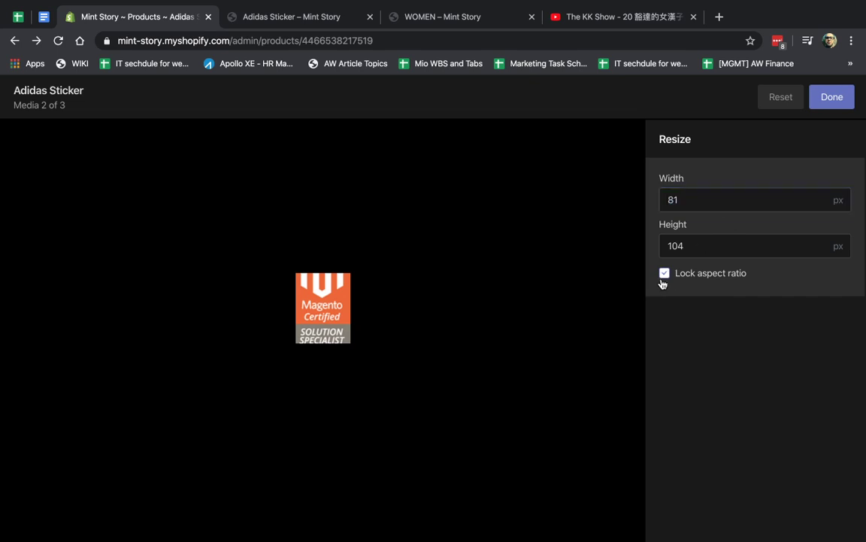
double_click(686, 248)
text(90)
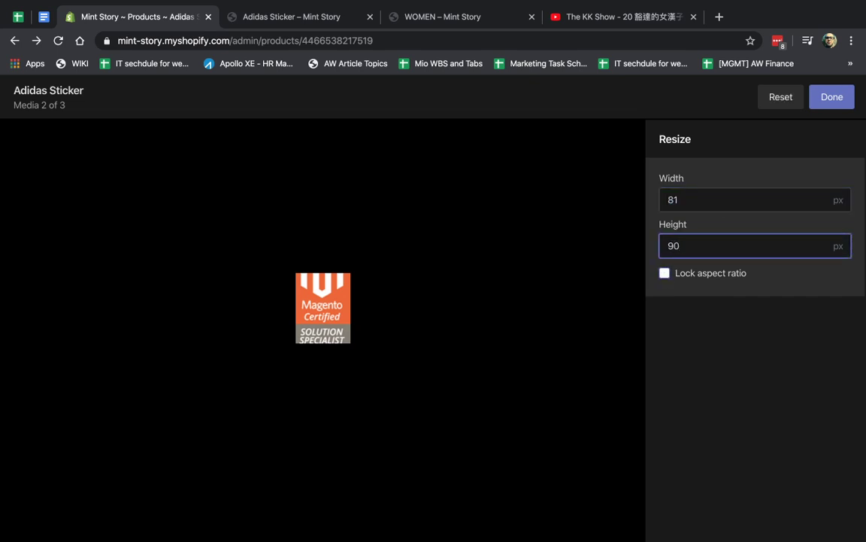
click(835, 98)
click(827, 98)
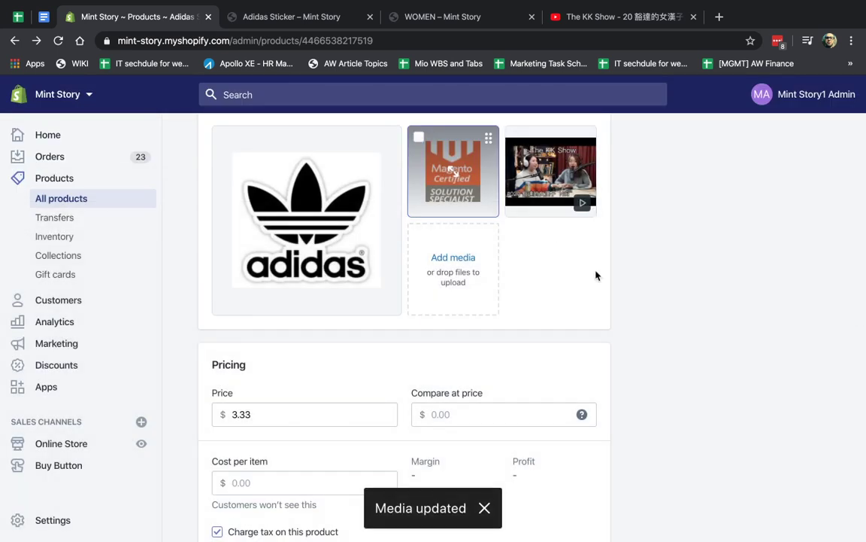
Upload "Shopify Video (18).jpg" from the Downloads folder to the product's media
click(453, 258)
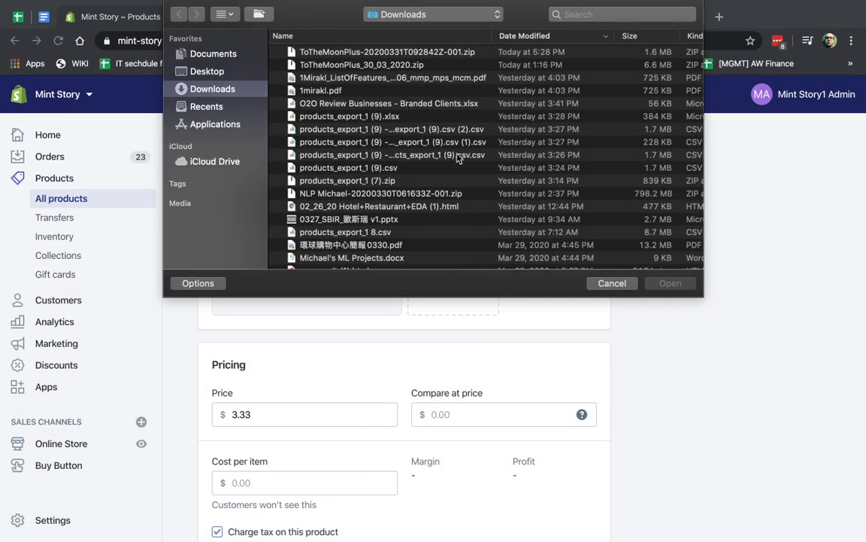
scroll(448, 198, down, 10)
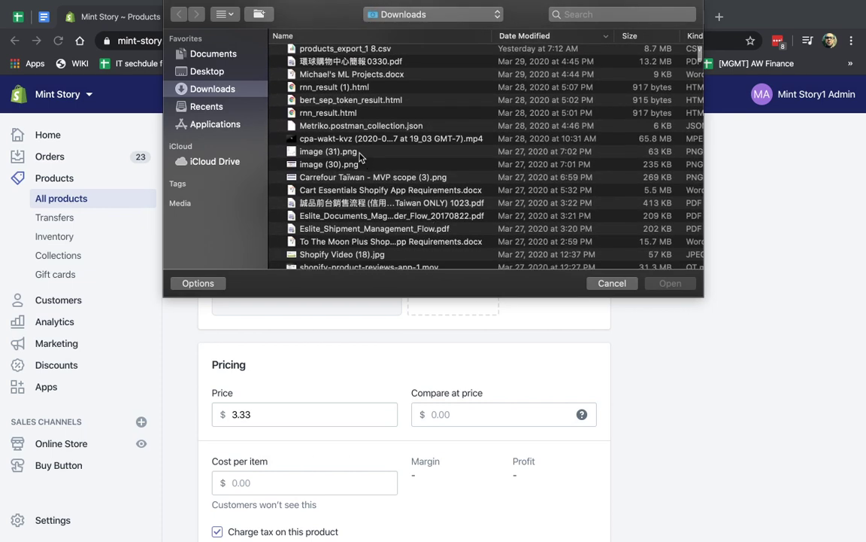
click(360, 153)
scroll(404, 205, down, 4)
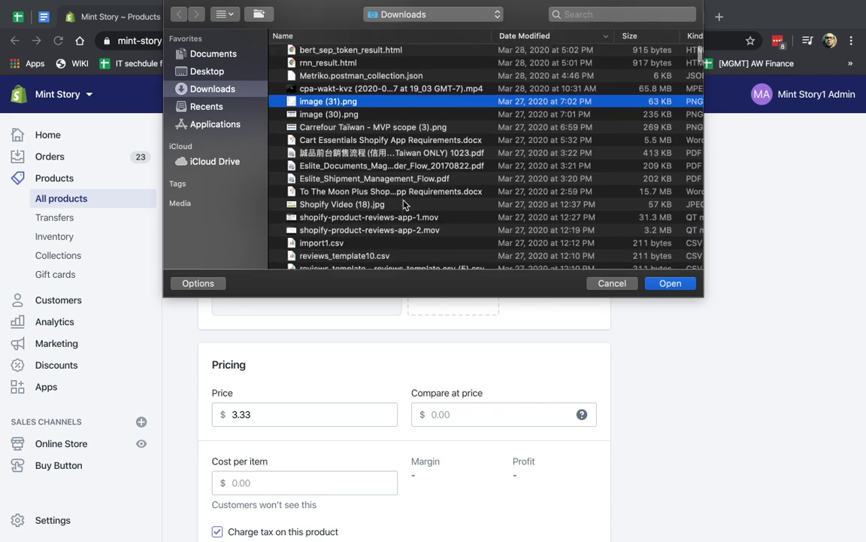
double_click(396, 184)
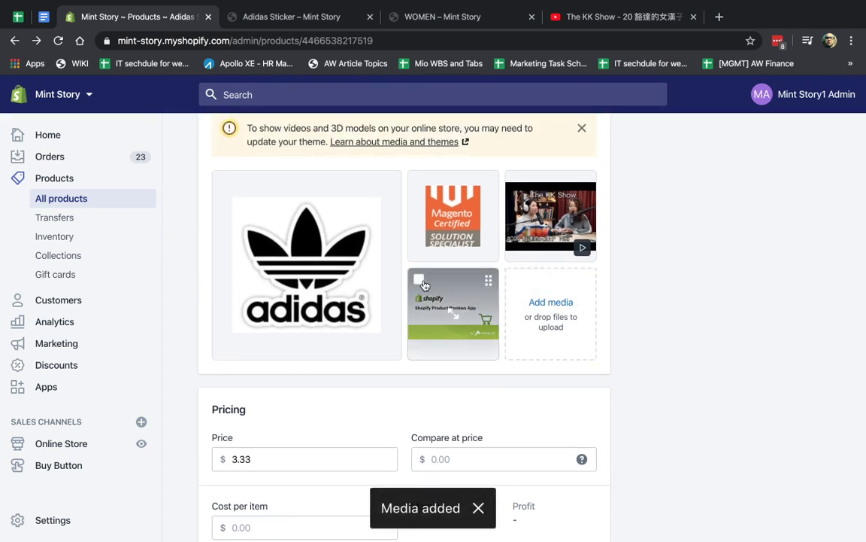
Open the Shopify Product Reviews App image and delete it from the product's media
click(419, 282)
click(420, 281)
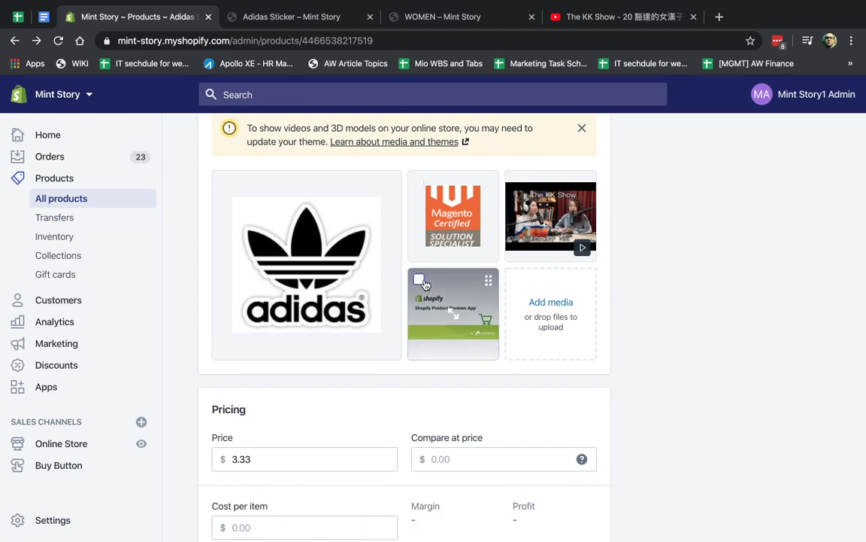
click(465, 304)
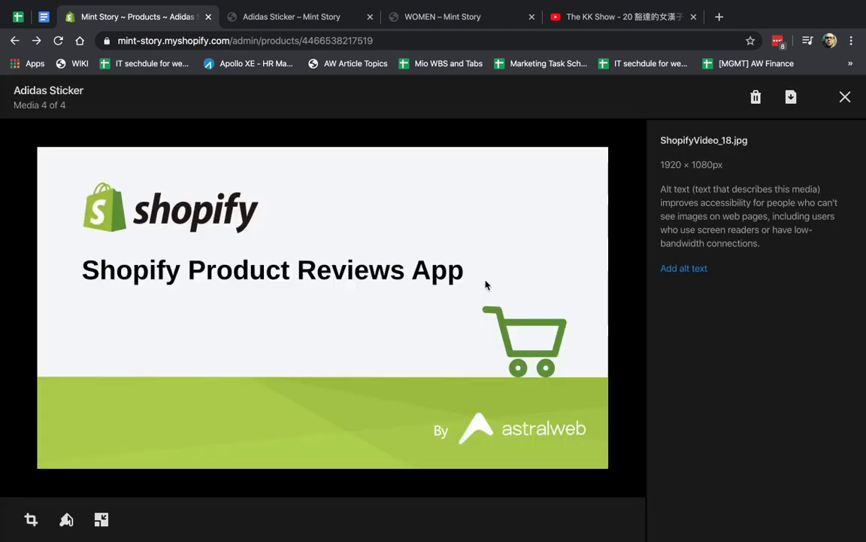
click(756, 96)
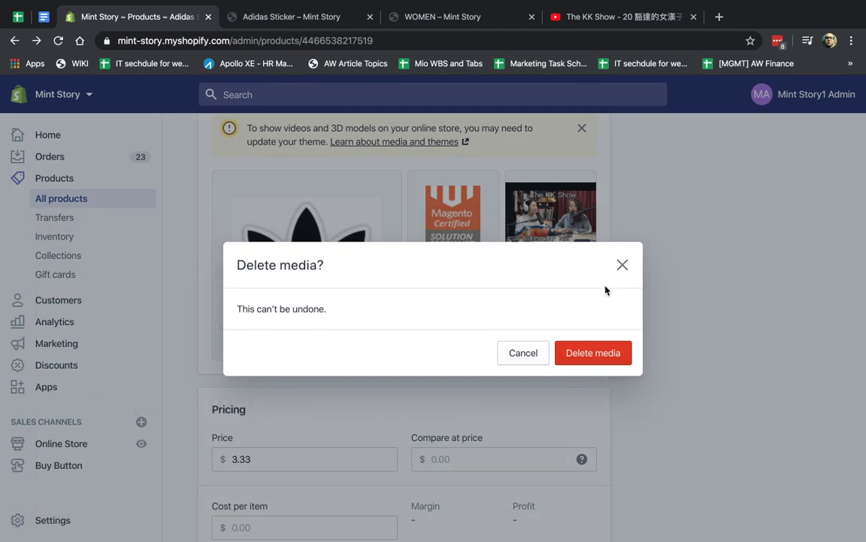
click(609, 355)
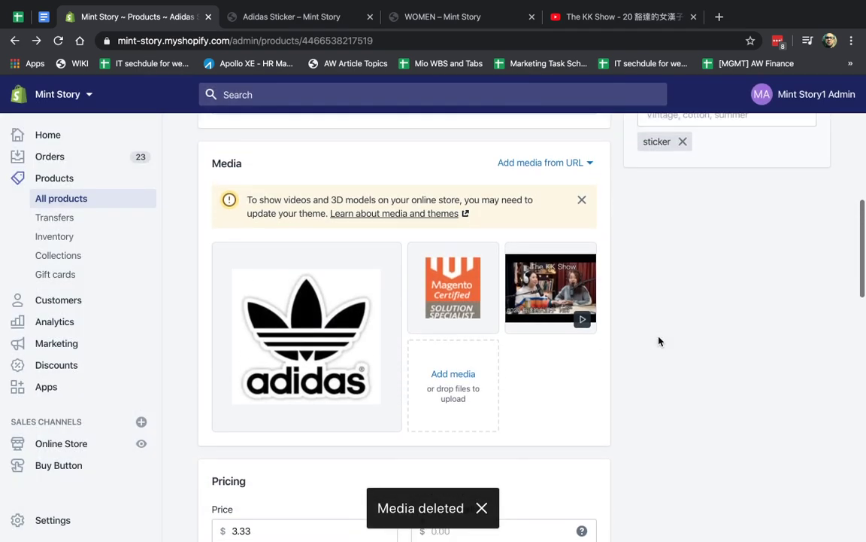
scroll(617, 286, up, 1)
click(570, 222)
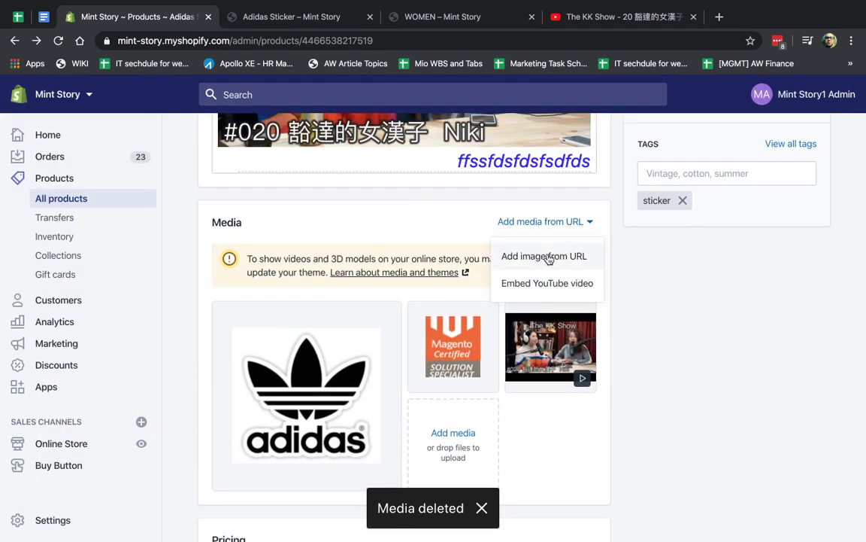
click(550, 256)
click(470, 18)
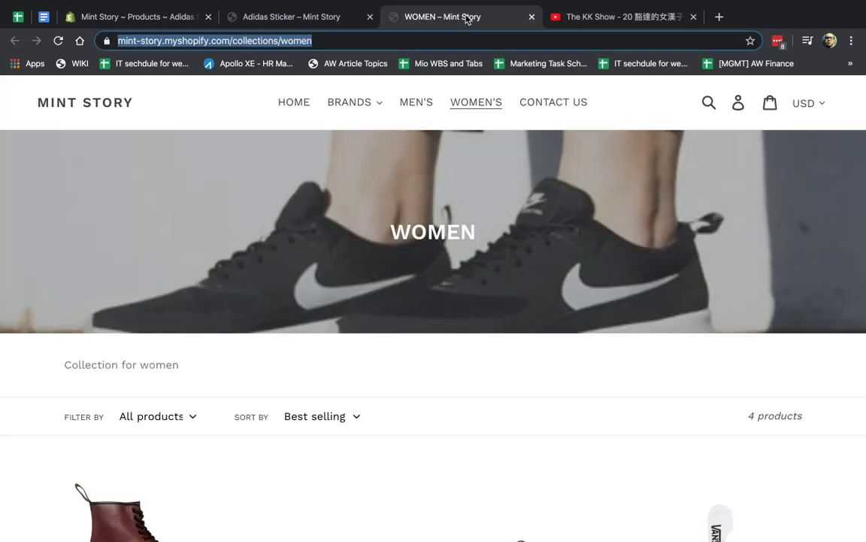
click(422, 39)
text(www.astralwebin)
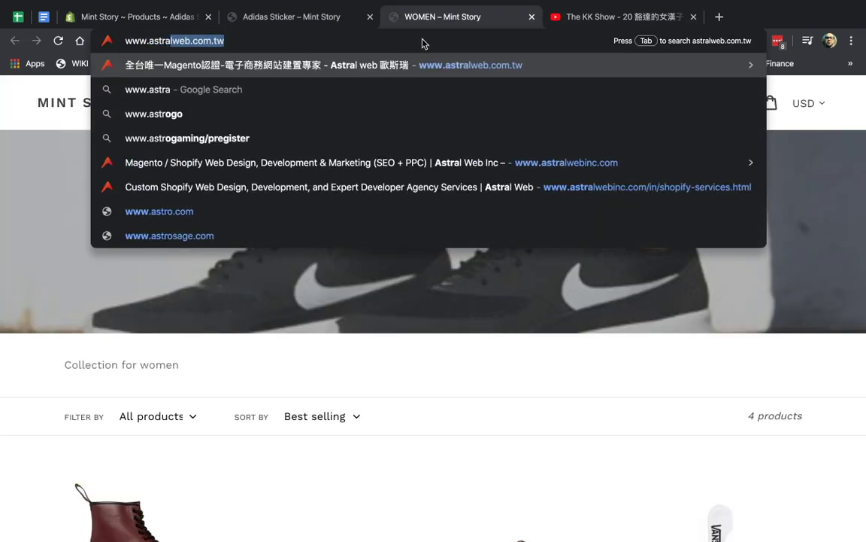
text(c.com)
key(Return)
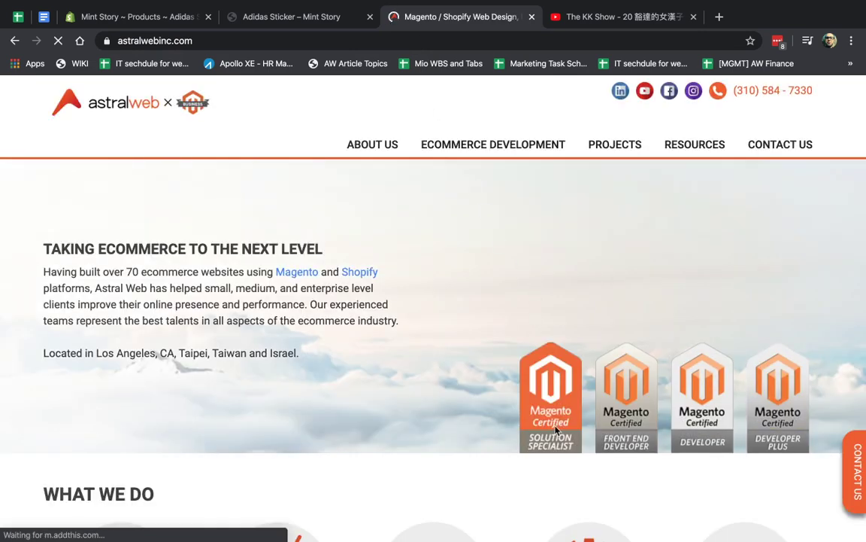
Copy the image address of the ERP Integrations icon and paste it into the address bar to check it
scroll(636, 336, down, 3)
right_click(604, 311)
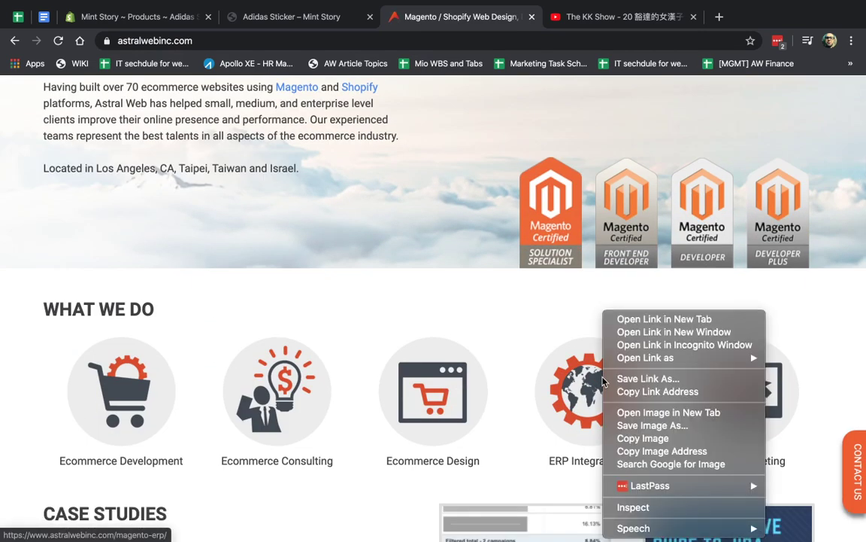
click(662, 450)
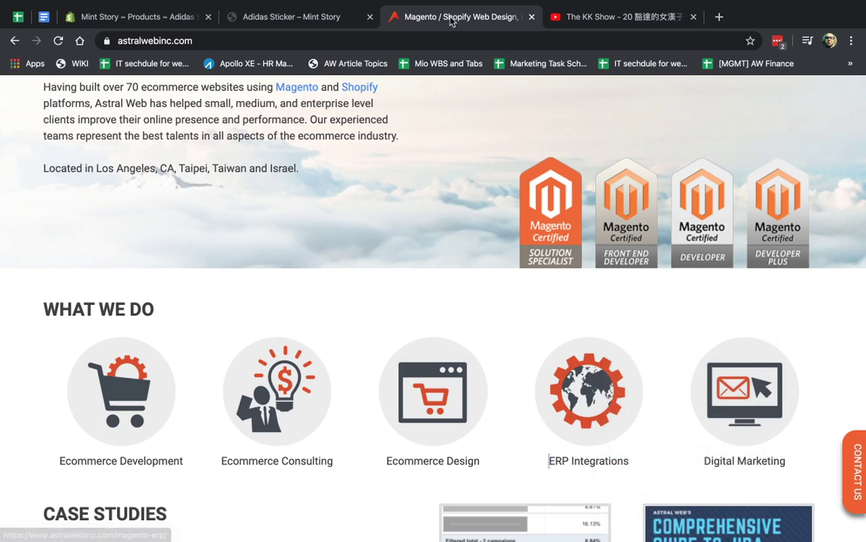
click(448, 40)
key(super+v)
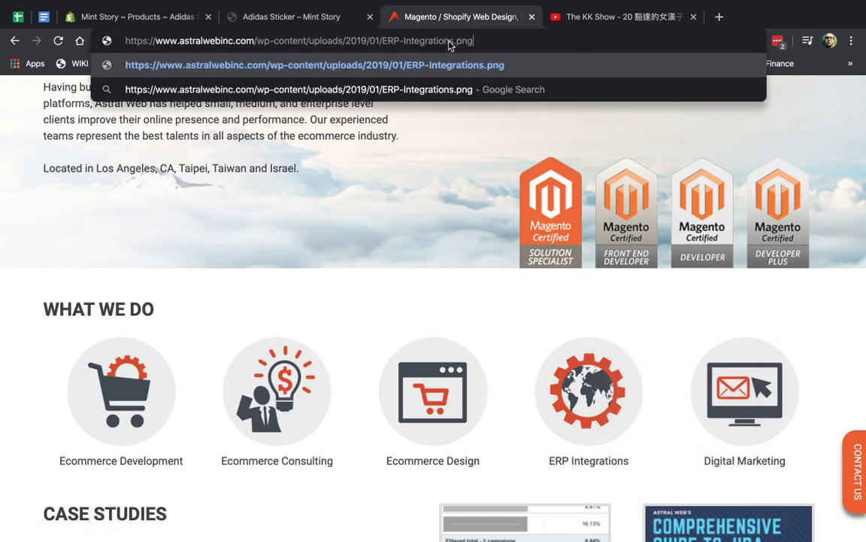
Return to the Adidas Sticker product admin and add the image from the copied ERP-Integrations.png URL to its media
click(139, 16)
click(444, 317)
key(super+v)
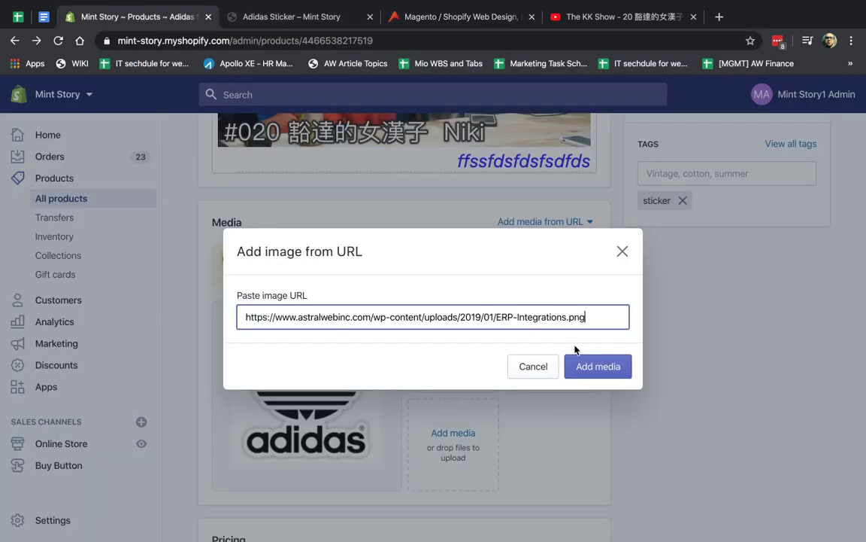
click(615, 367)
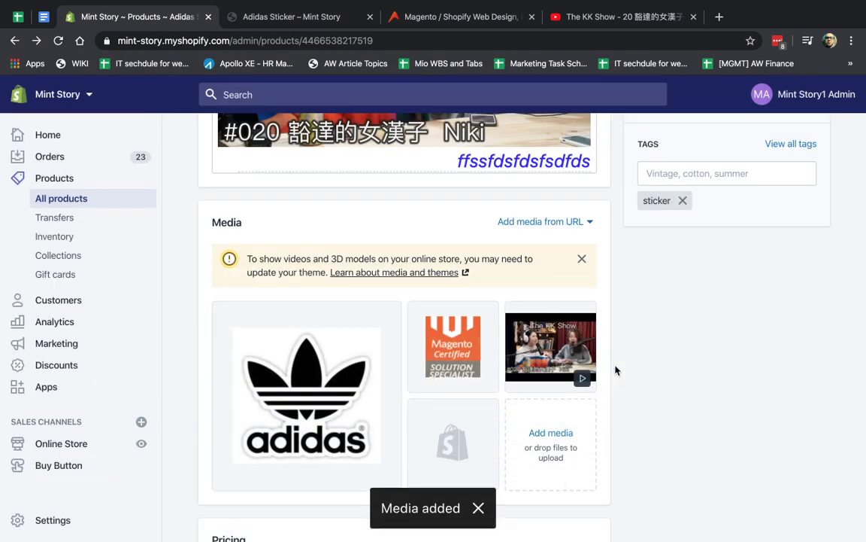
Embed the KK Show YouTube video in the Adidas Sticker product's media using the URL copied from its open YouTube page
click(556, 222)
click(551, 285)
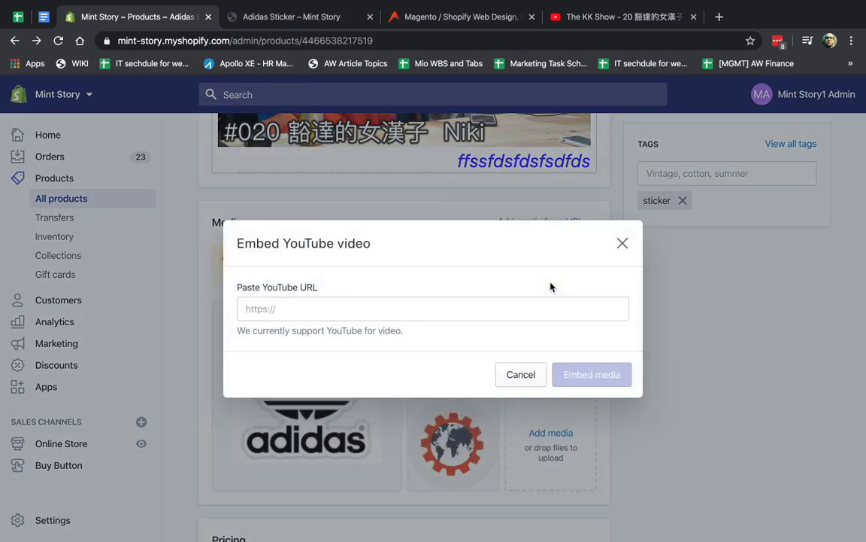
click(499, 307)
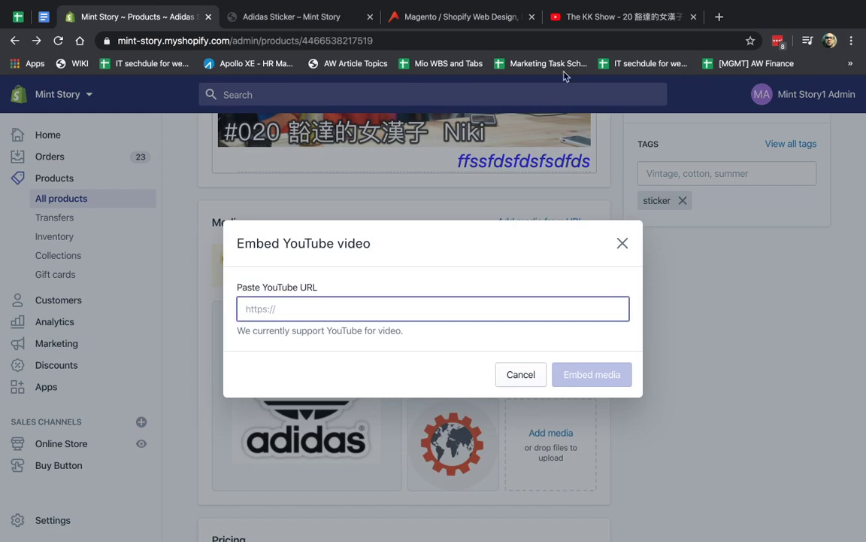
click(548, 19)
click(482, 39)
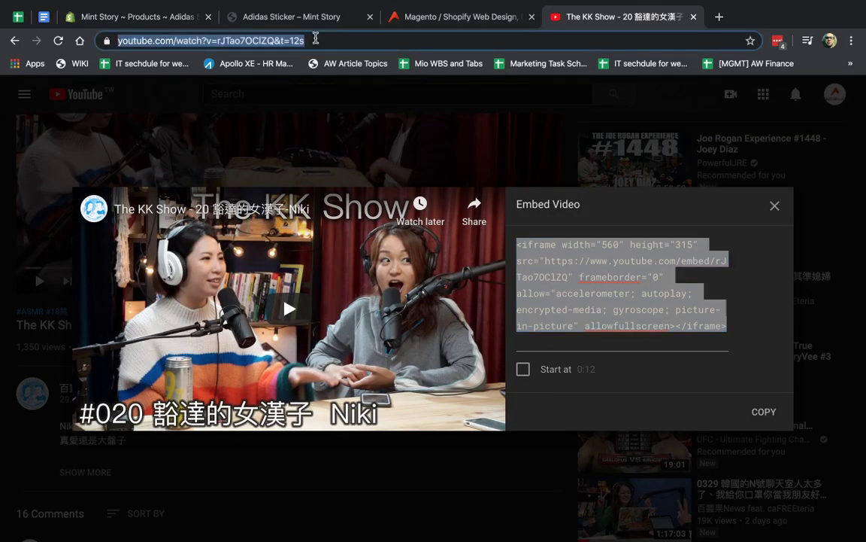
key(ctrl+x)
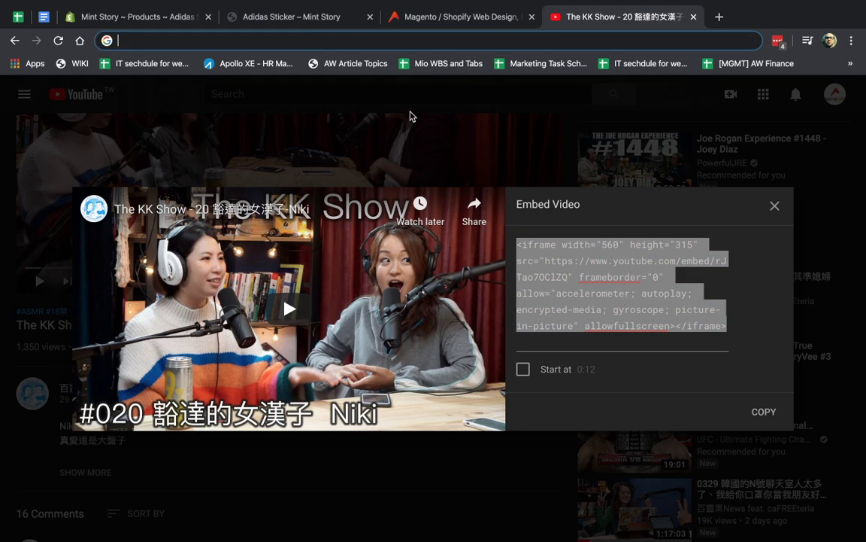
click(154, 18)
key(ctrl+v)
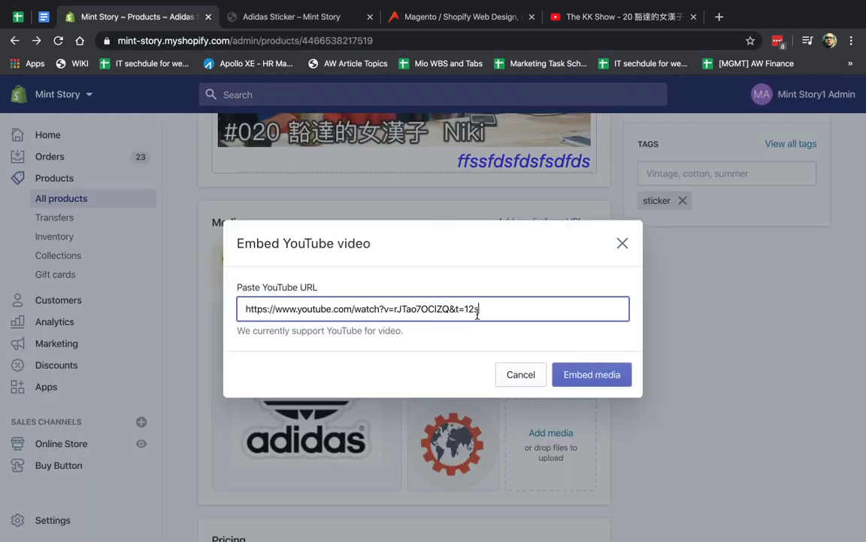
click(574, 383)
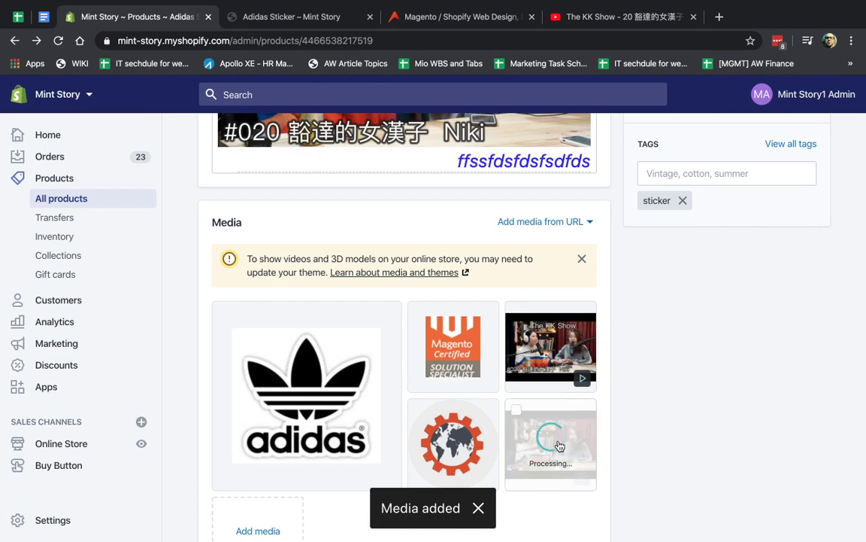
Look at the Adidas Sticker storefront page and review the sections of its admin product form, down to the search engine listing
click(294, 18)
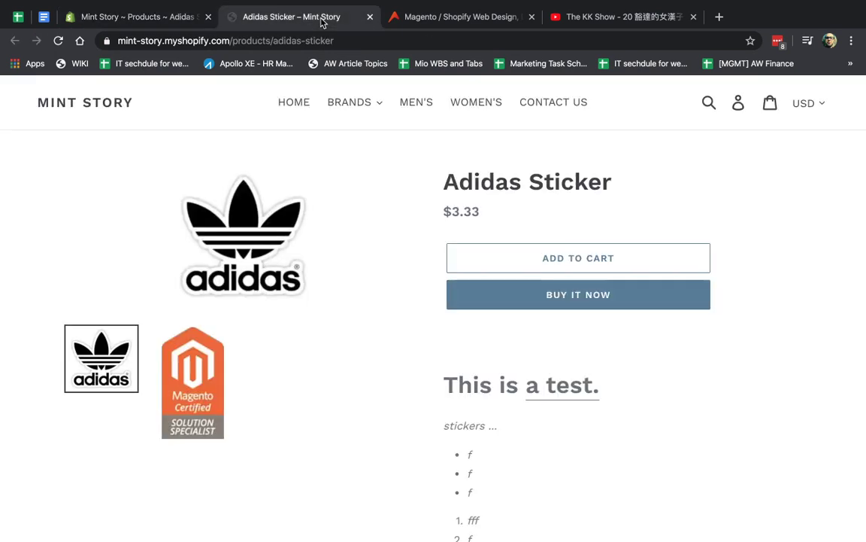
scroll(231, 341, down, 1)
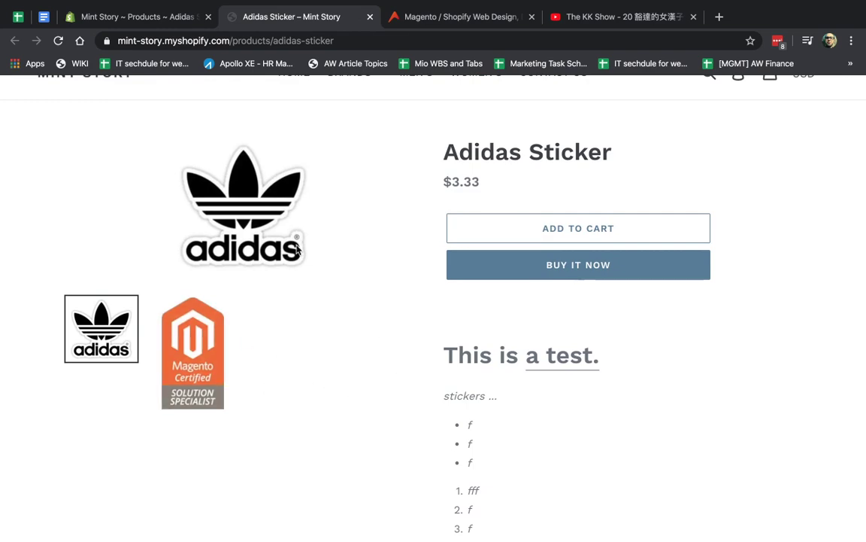
click(156, 15)
scroll(636, 360, down, 3)
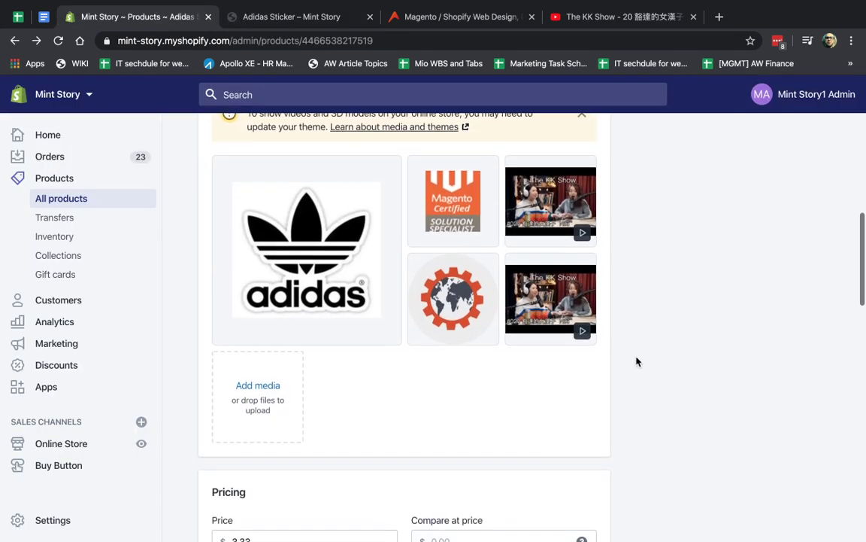
scroll(636, 360, up, 5)
scroll(754, 276, up, 5)
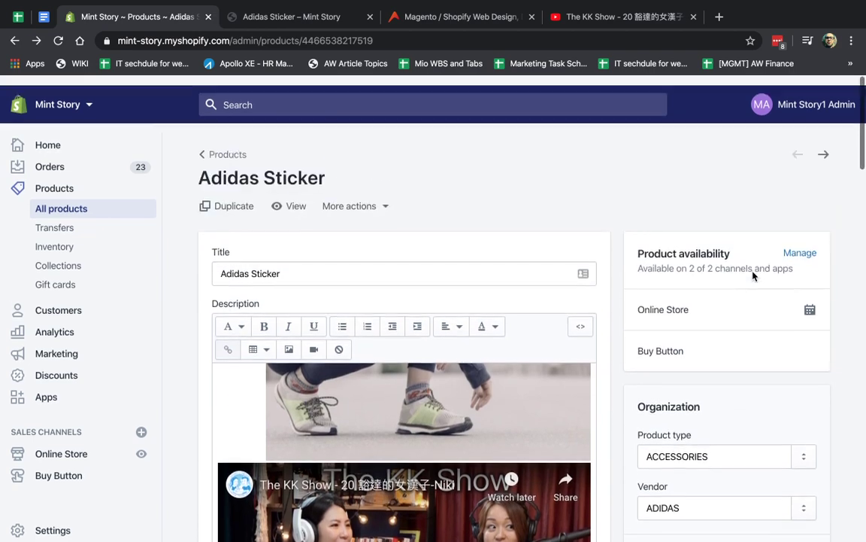
scroll(768, 252, down, 4)
scroll(765, 251, down, 10)
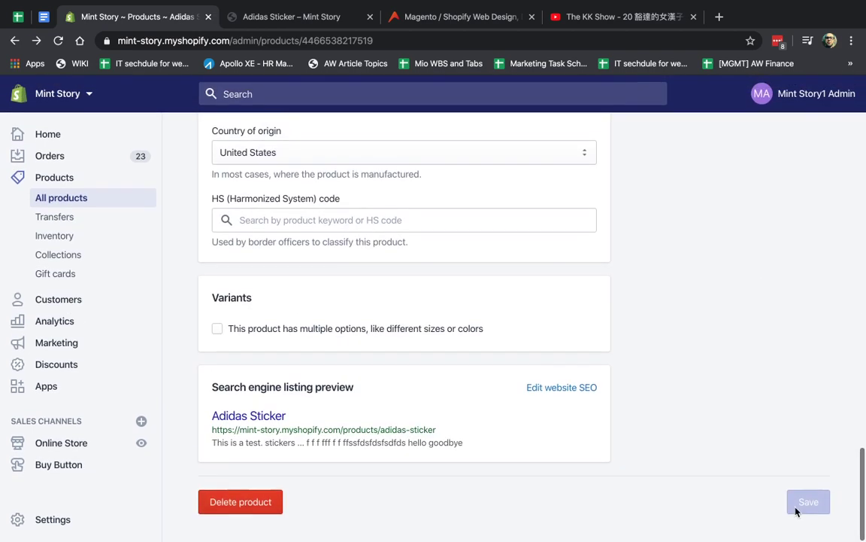
scroll(677, 406, up, 1)
scroll(673, 398, up, 6)
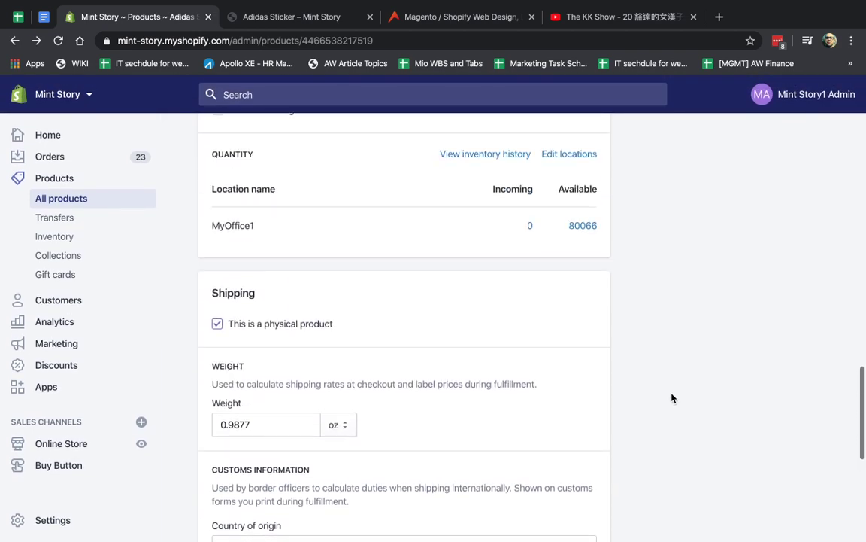
Set the product's compare at price to 5.99 and save the product
scroll(672, 398, up, 4)
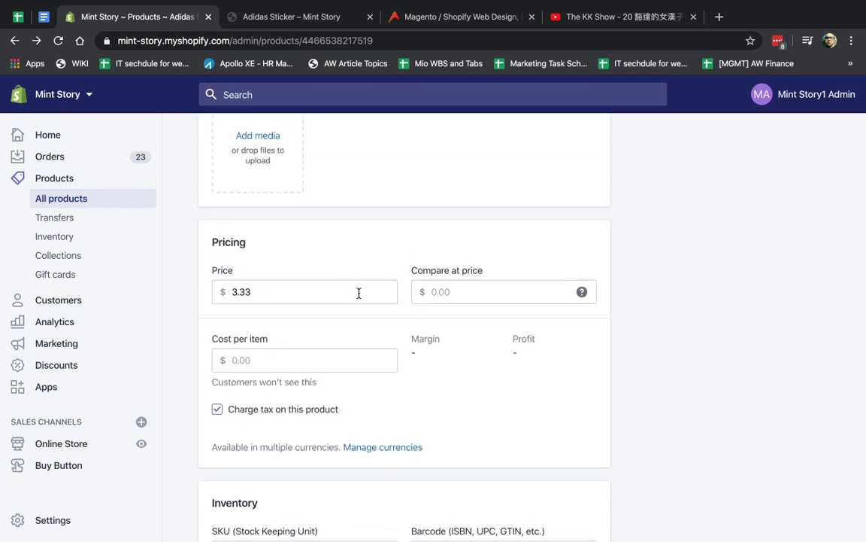
double_click(358, 292)
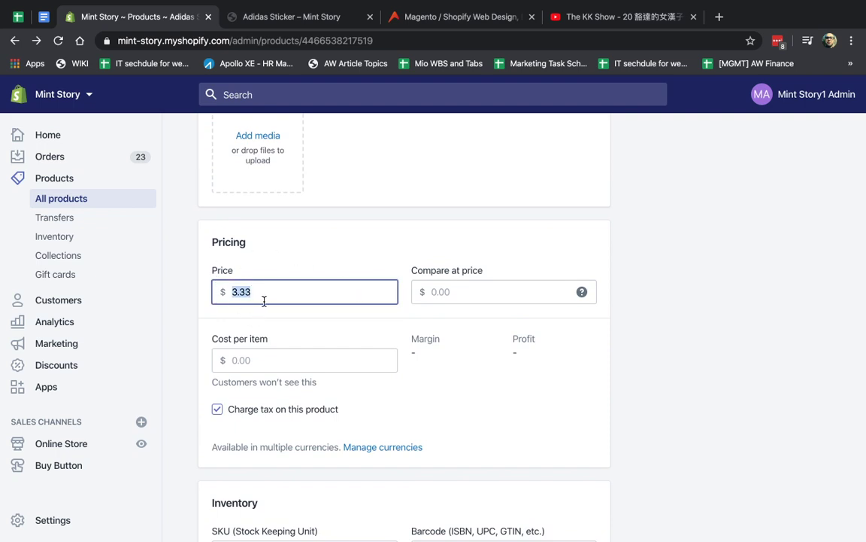
click(484, 297)
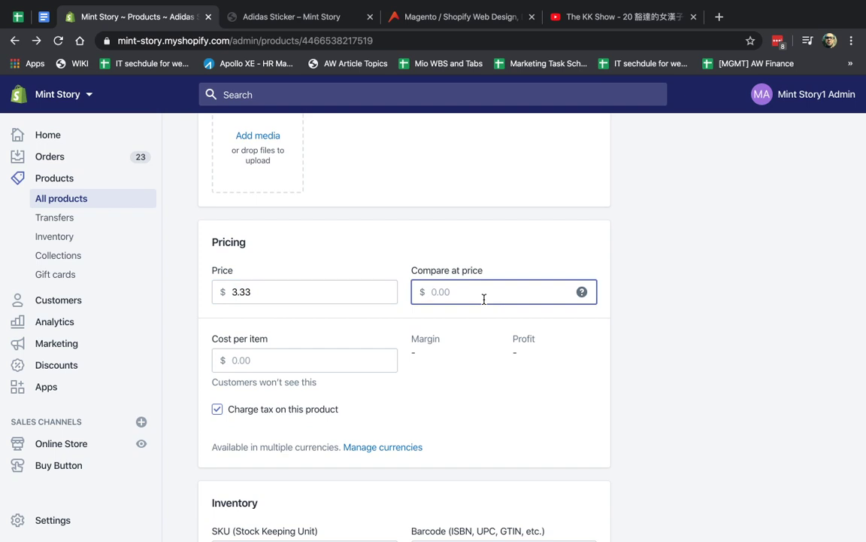
text(5.99)
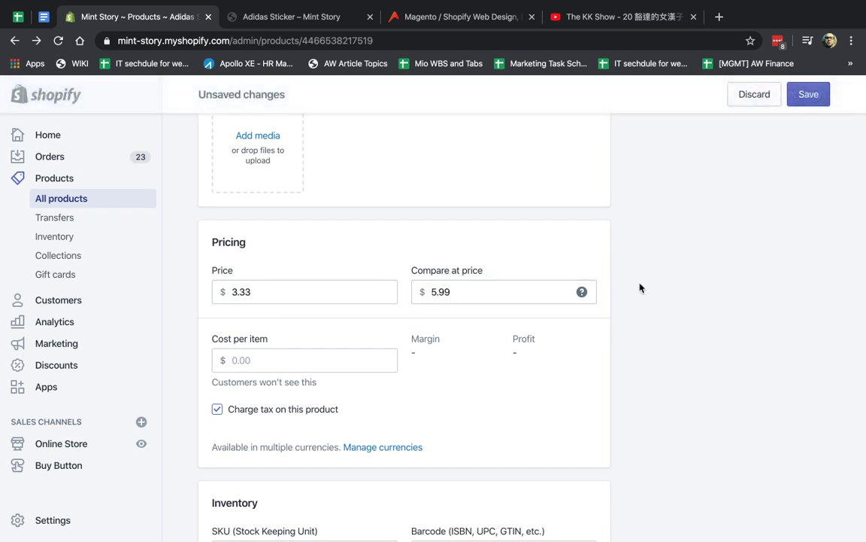
click(808, 95)
Reload the Adidas Sticker storefront page and examine how the regular and sale prices are shown
click(313, 24)
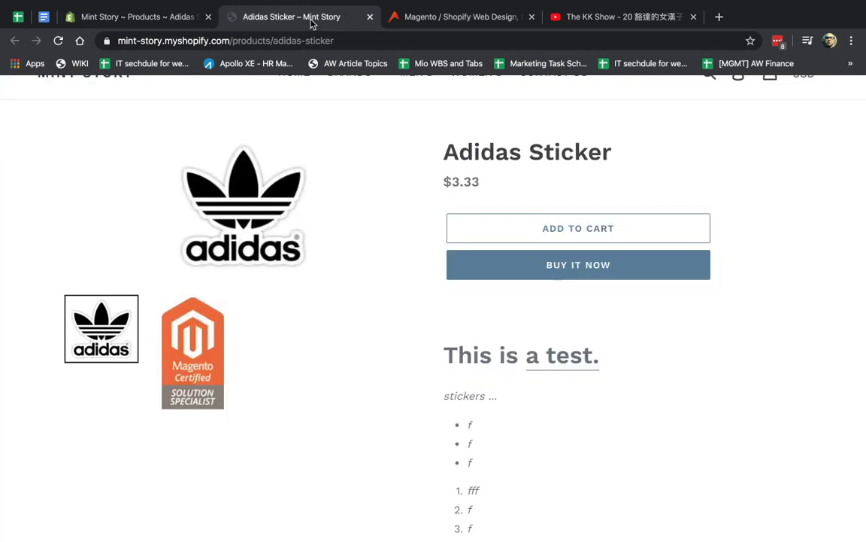
key(super+r)
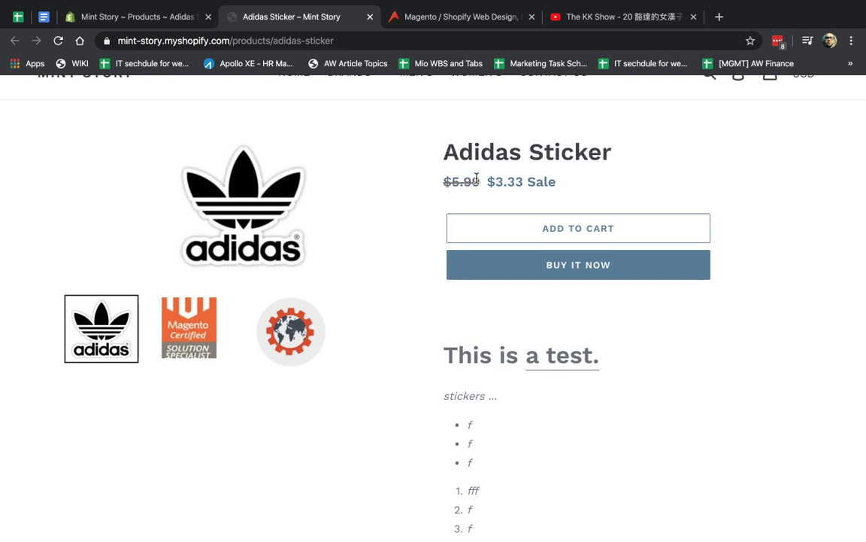
drag(487, 183, 522, 184)
click(516, 184)
Return to the Adidas Sticker product admin and set the cost per item to 0.99
click(137, 16)
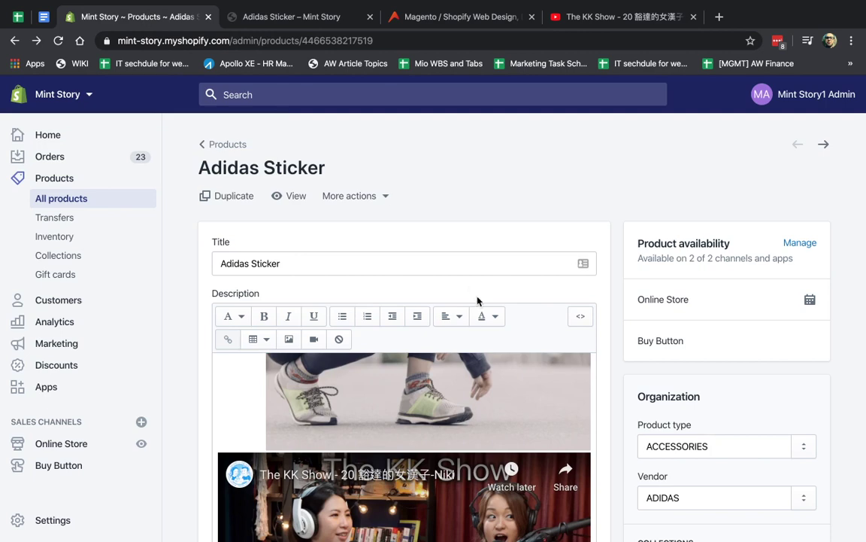
scroll(594, 306, down, 10)
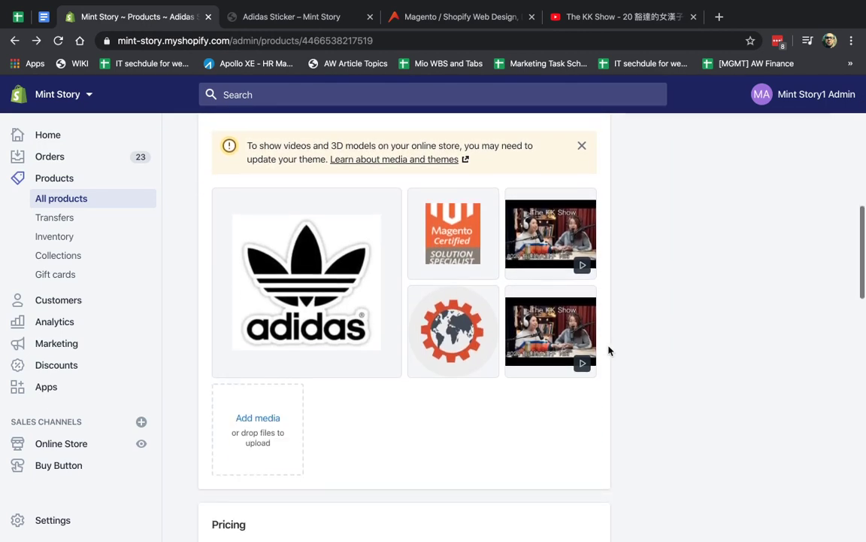
scroll(610, 351, down, 5)
click(347, 322)
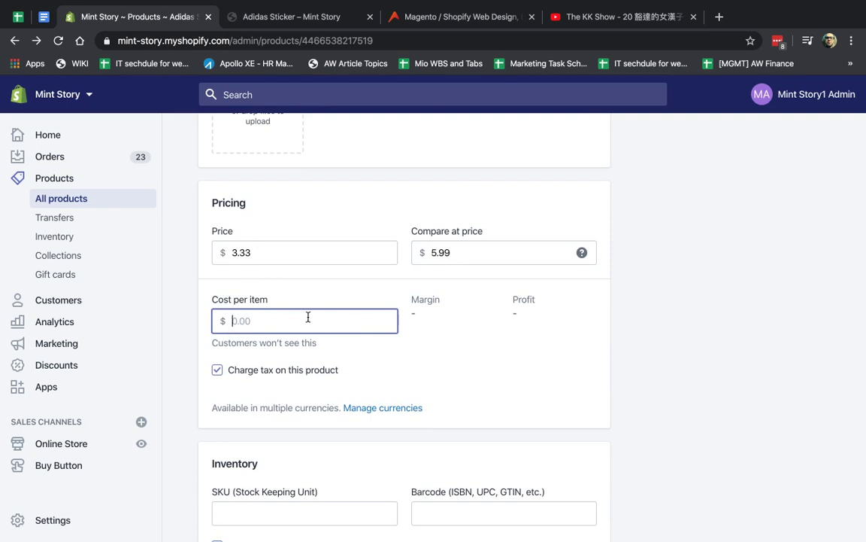
click(321, 16)
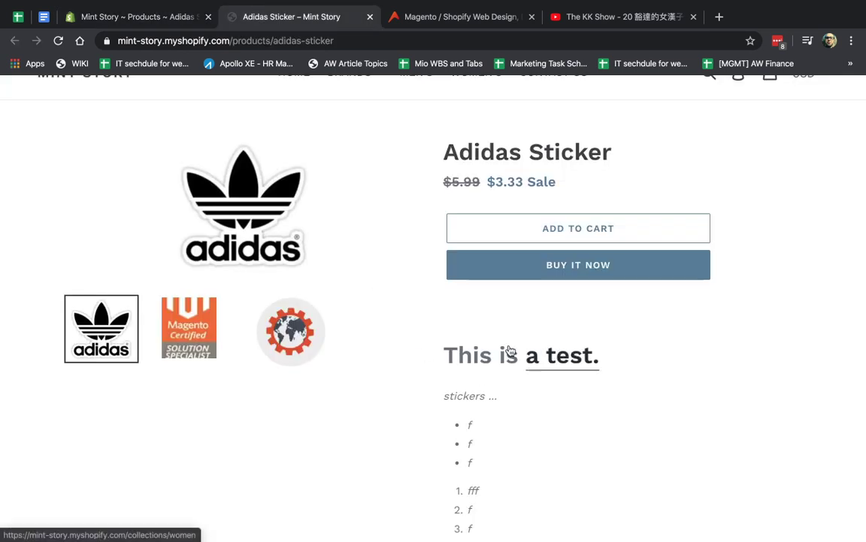
click(143, 17)
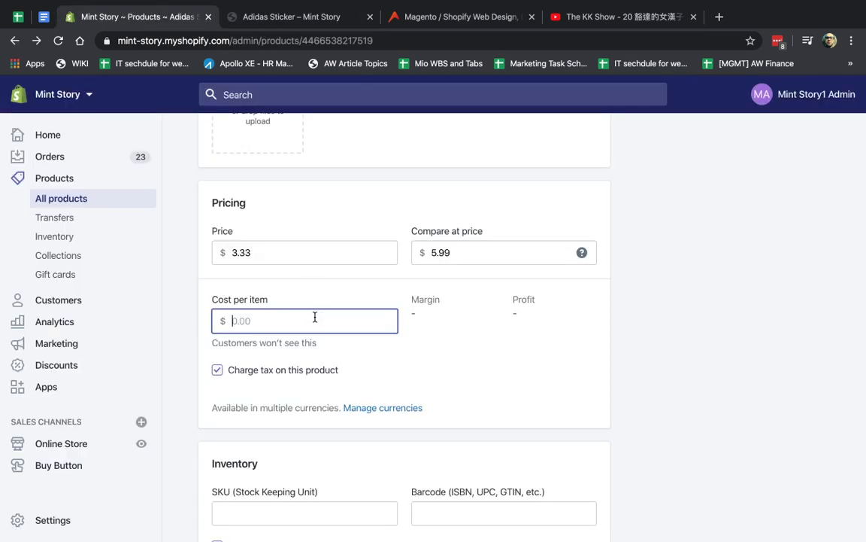
text(0.99)
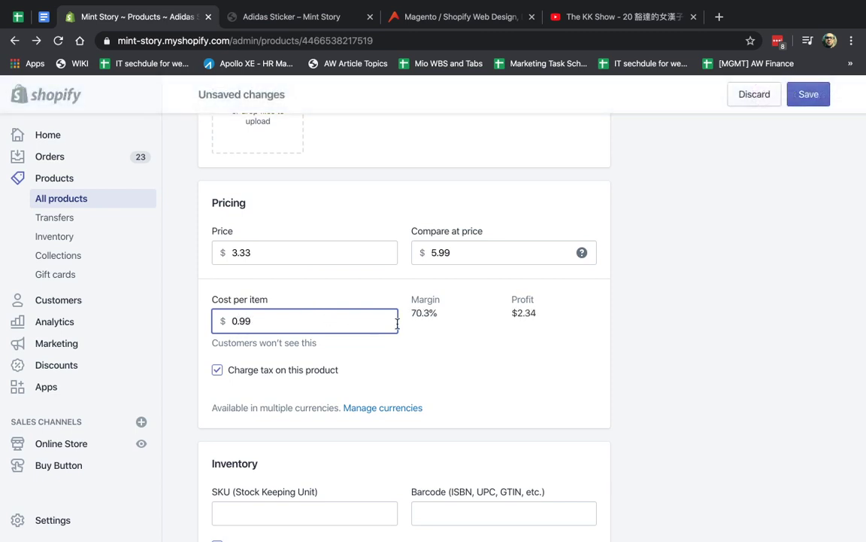
Examine the calculated margin and profit against the product's price and cost per item
drag(410, 295, 549, 313)
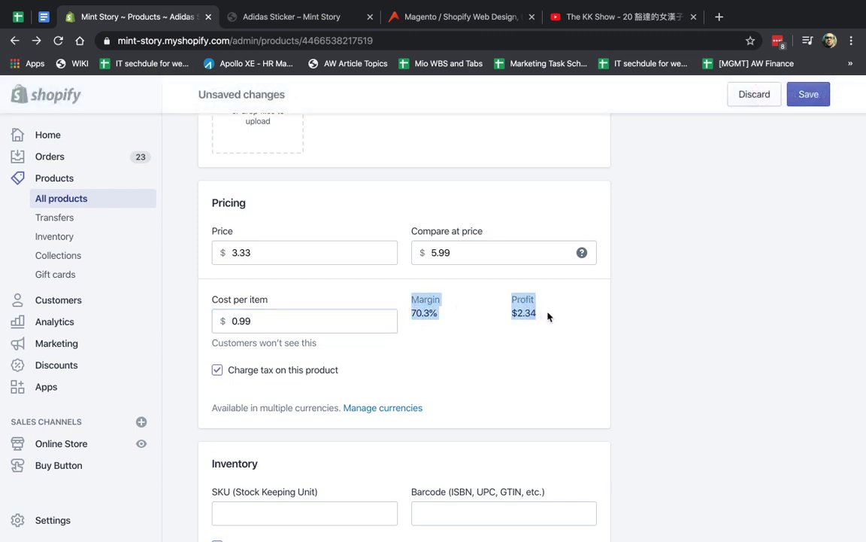
click(531, 315)
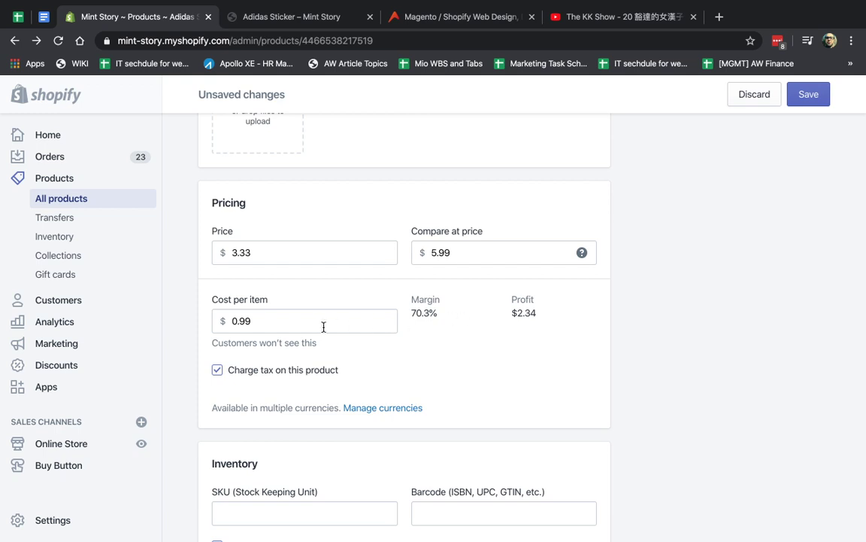
click(268, 327)
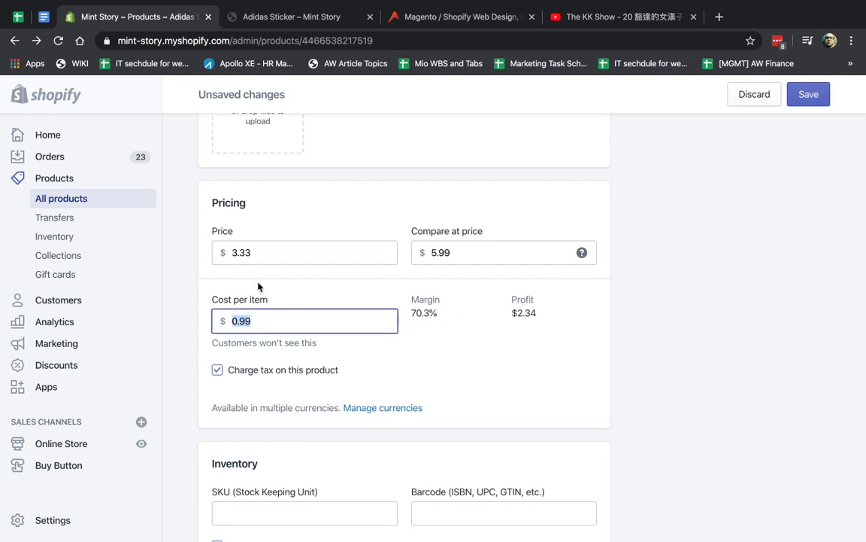
double_click(253, 253)
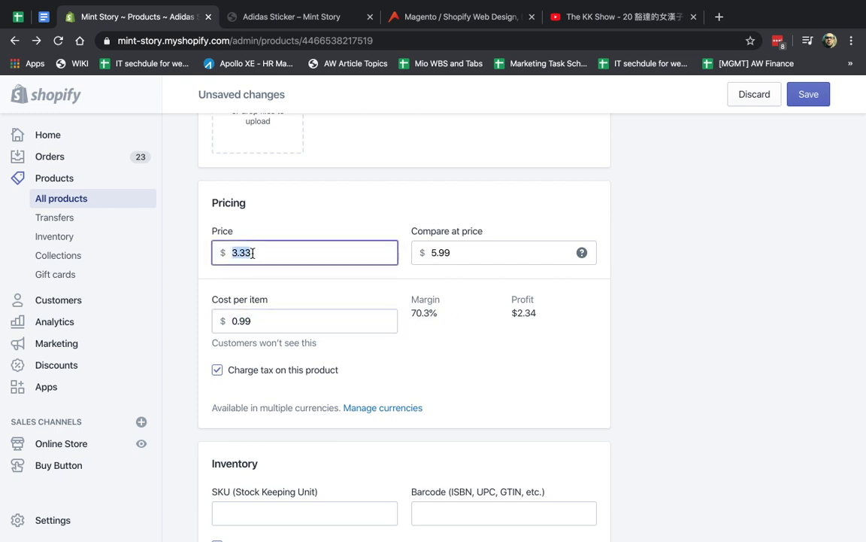
drag(411, 300, 448, 319)
click(447, 320)
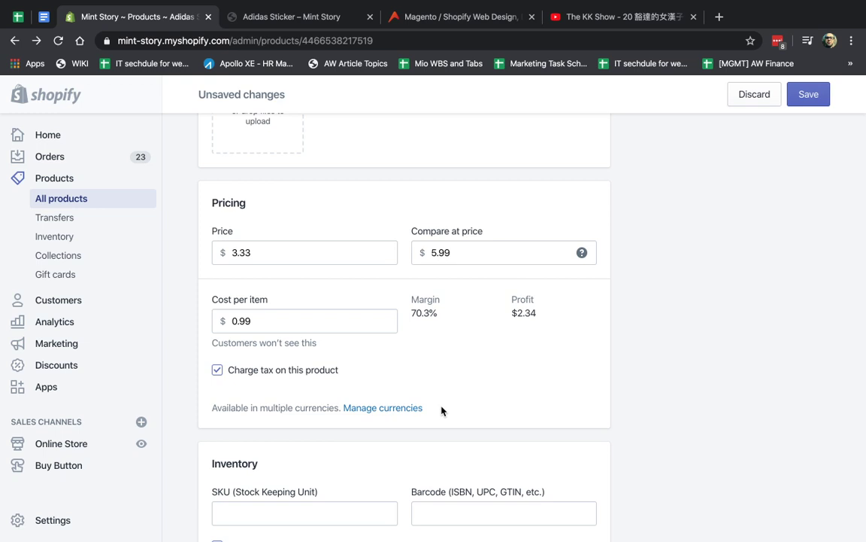
double_click(245, 252)
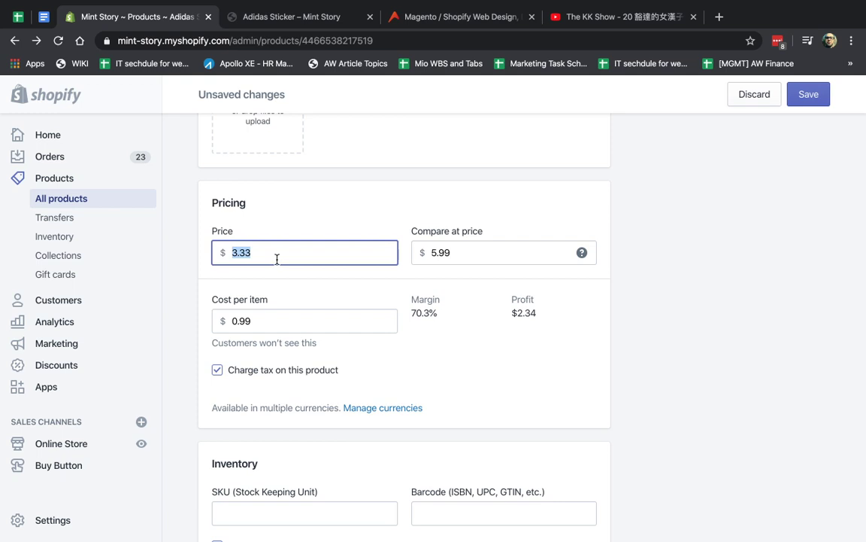
Set the product's SKU to ABC-123 in the inventory section
scroll(456, 413, down, 3)
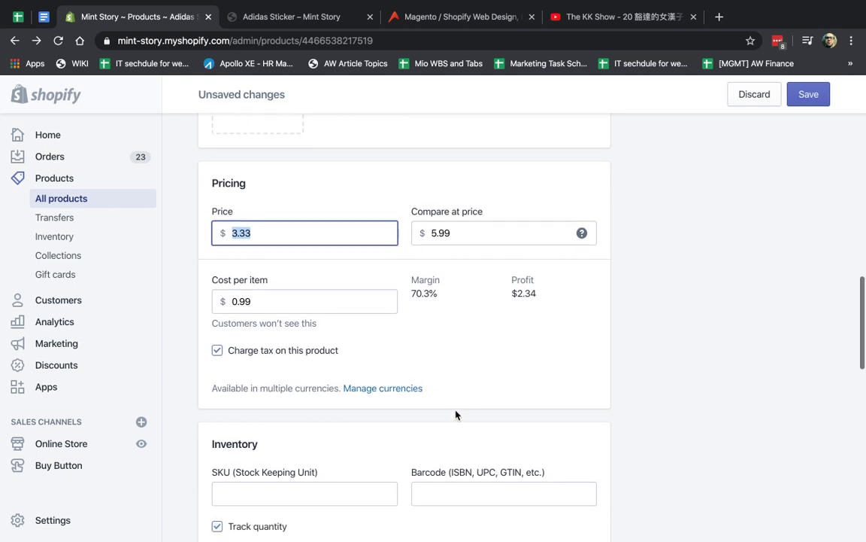
scroll(456, 413, down, 2)
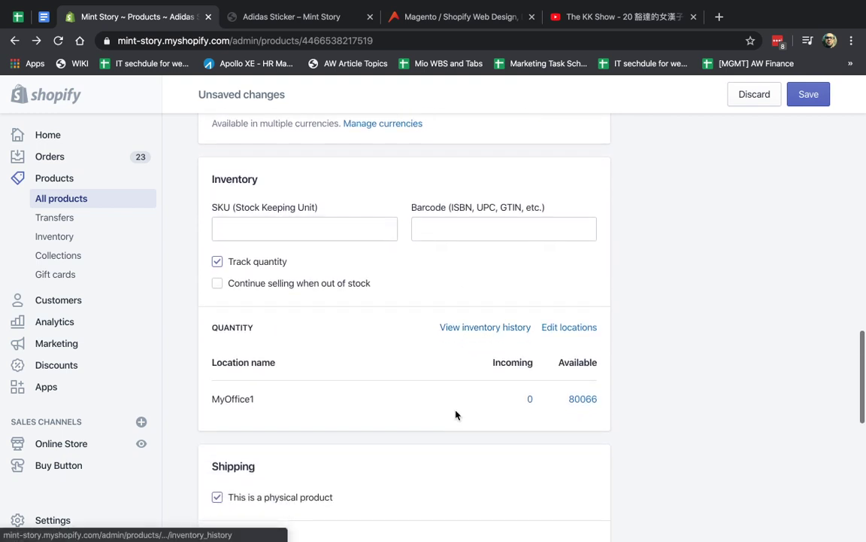
click(356, 226)
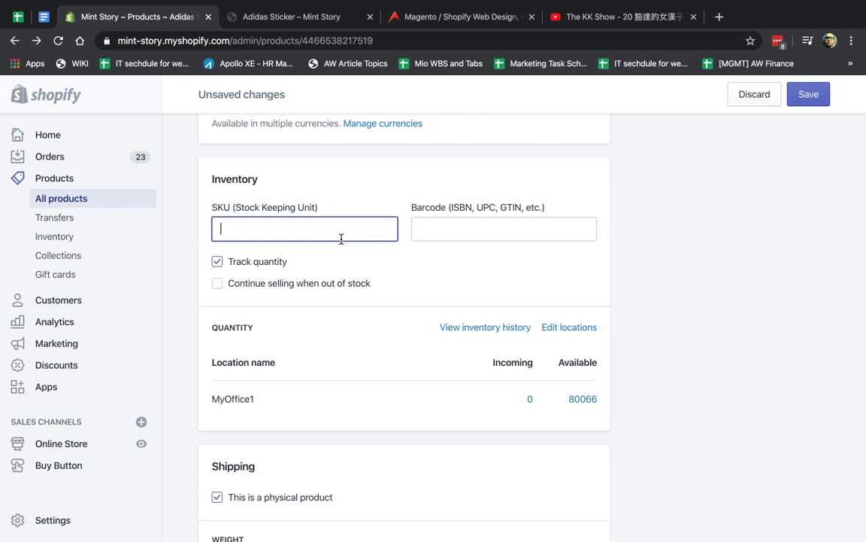
text(ABC-123)
Open the product's barcode field for entry and examine which code types its label accepts
click(495, 224)
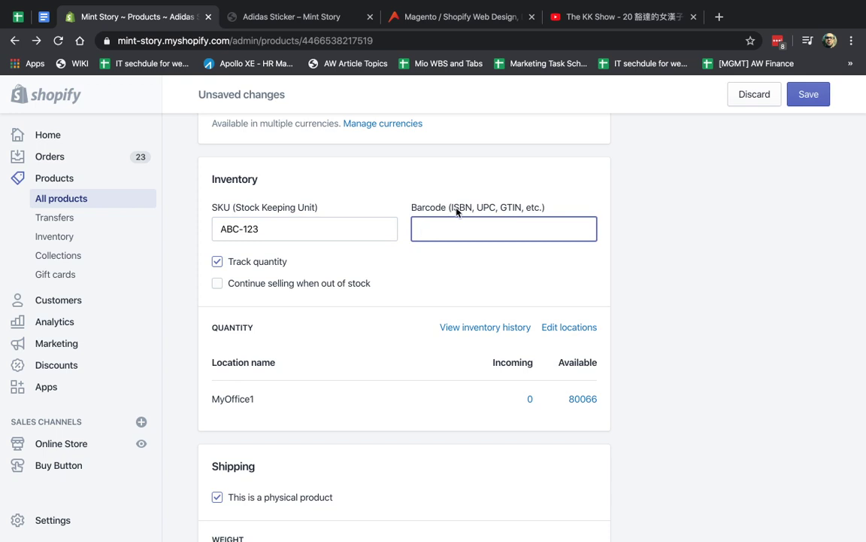
drag(452, 208, 520, 213)
click(480, 213)
click(502, 213)
click(520, 213)
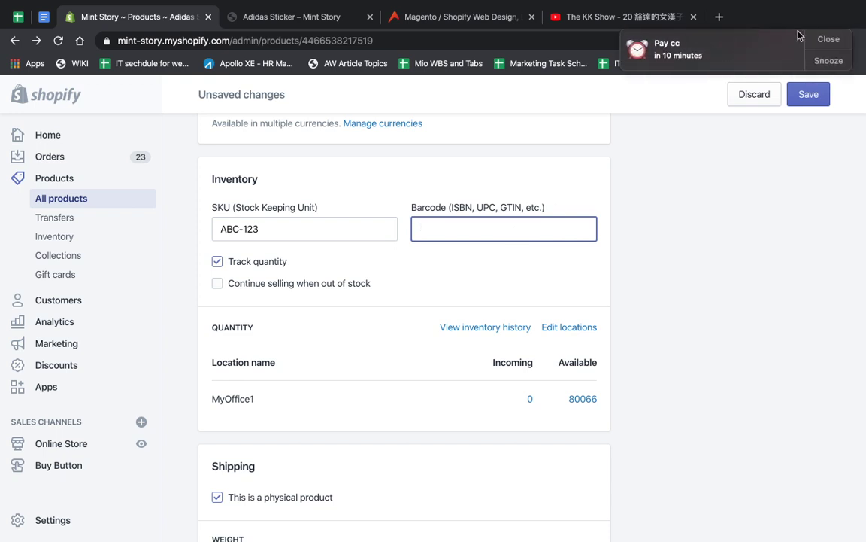
Turn quantity tracking off for the product and back on
click(828, 39)
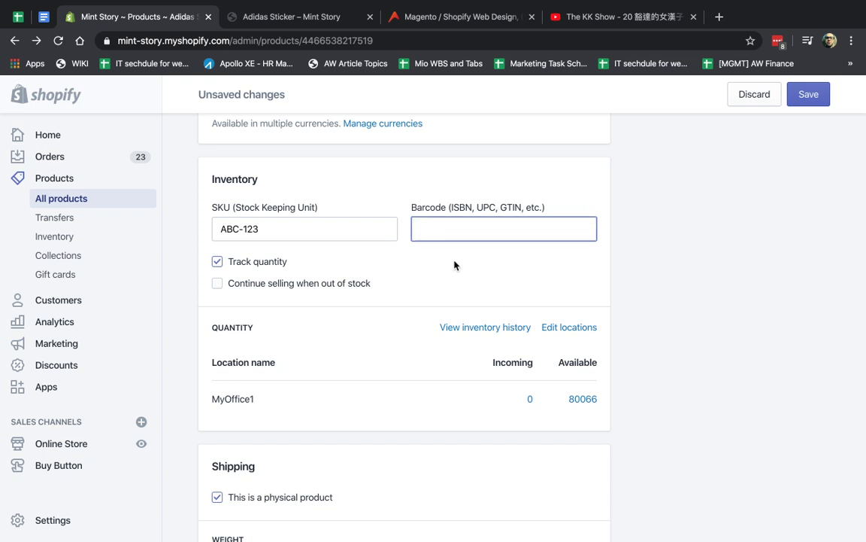
click(251, 265)
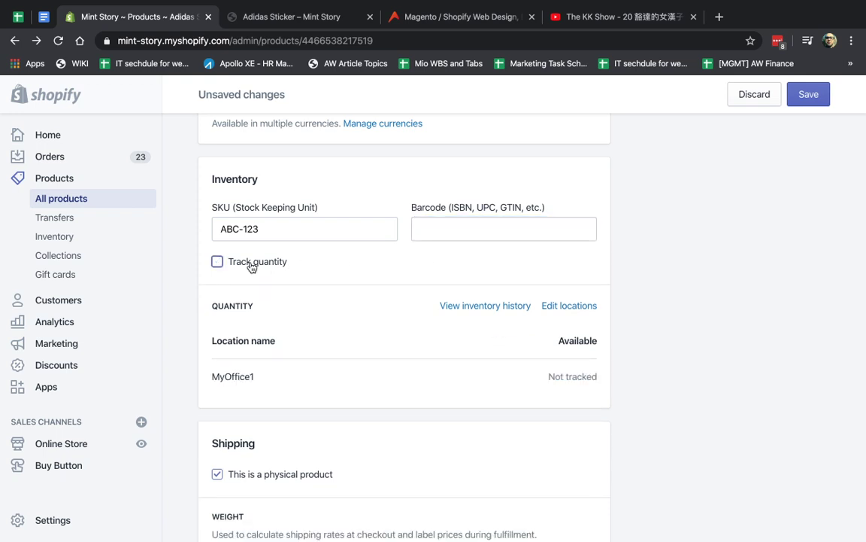
click(252, 265)
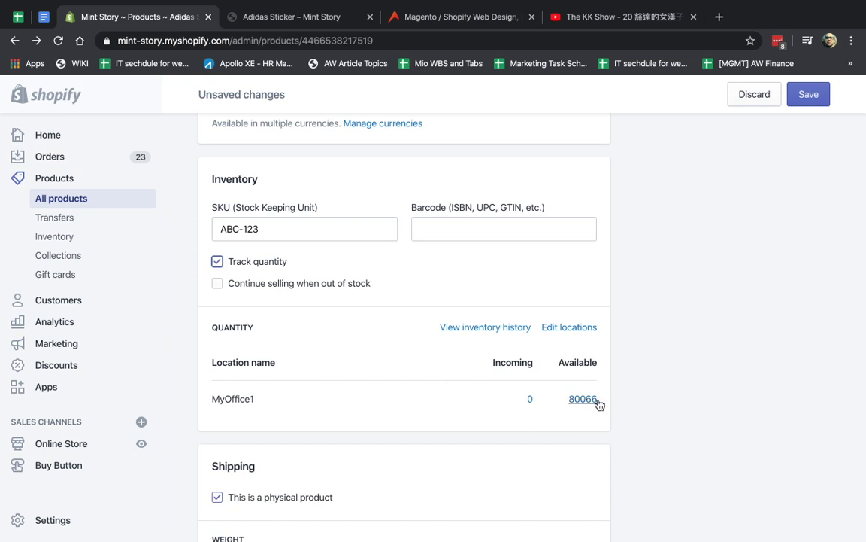
click(349, 287)
Add East Coast Warehouse as a stocking location for the product alongside MyOffice1
click(575, 331)
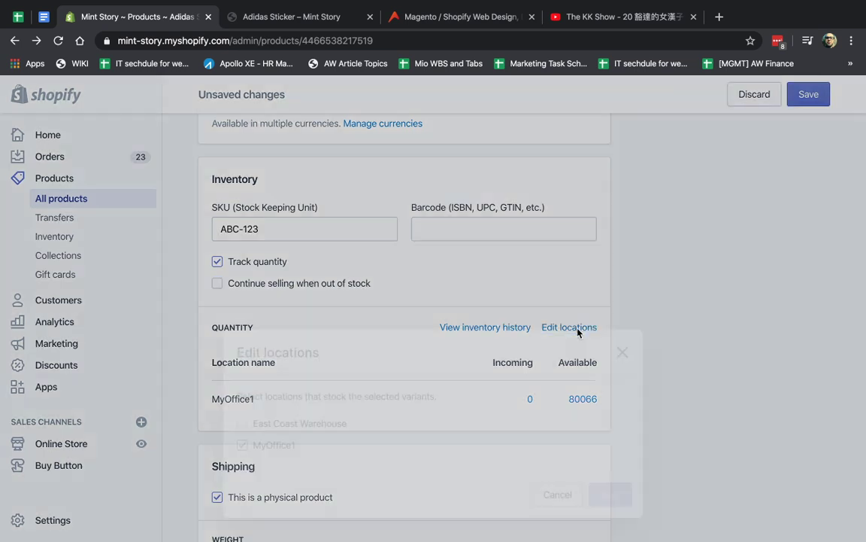
click(325, 310)
click(616, 385)
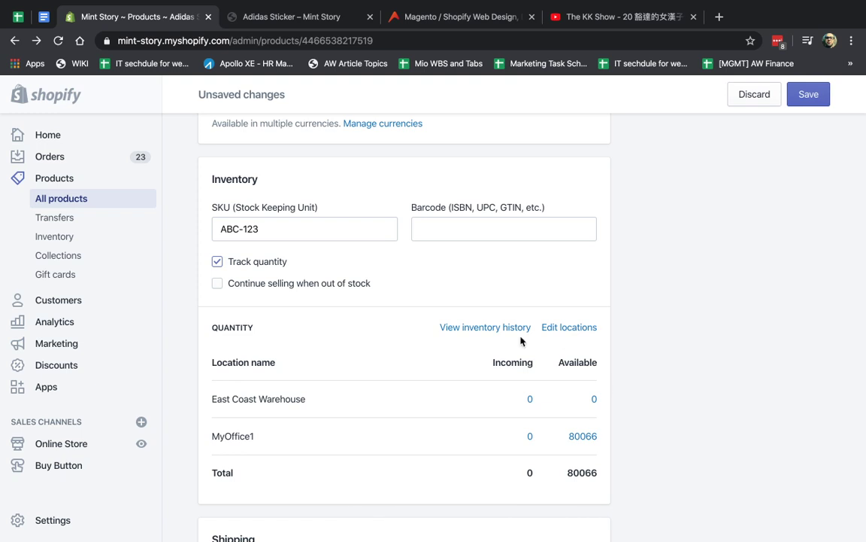
Examine the inventory quantities for each location and reopen the location selection without changing it
scroll(530, 481, up, 3)
scroll(531, 445, up, 2)
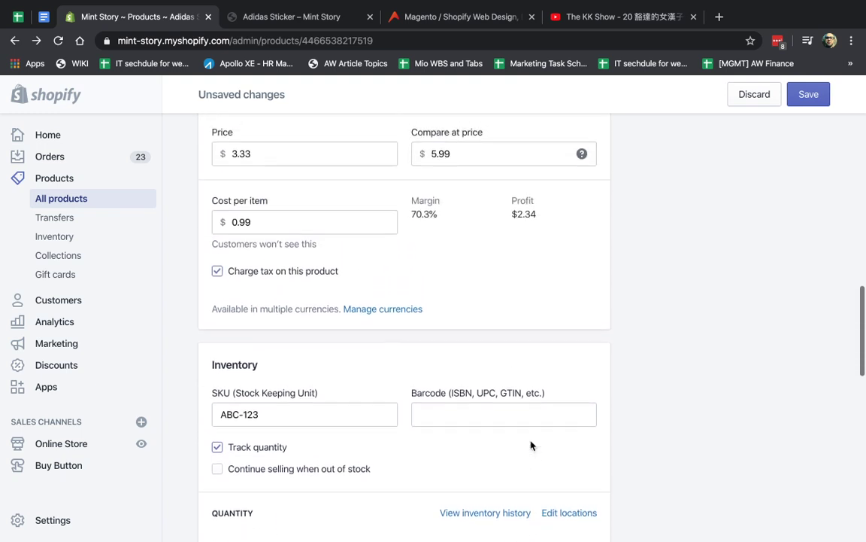
scroll(531, 445, down, 5)
scroll(530, 445, down, 5)
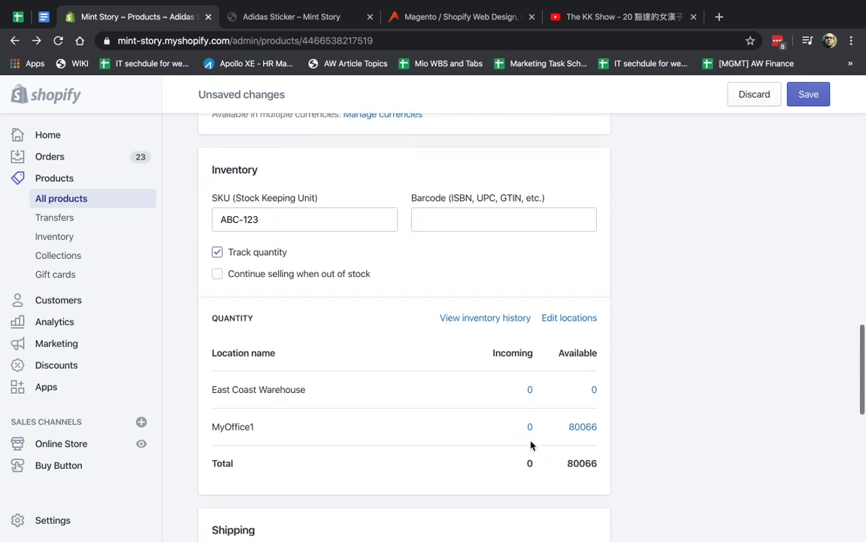
scroll(529, 392, up, 2)
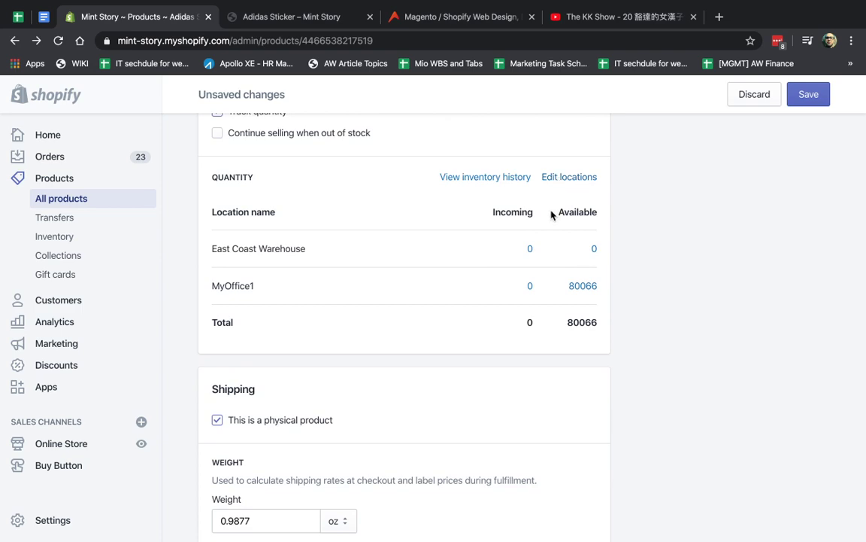
click(561, 179)
click(619, 238)
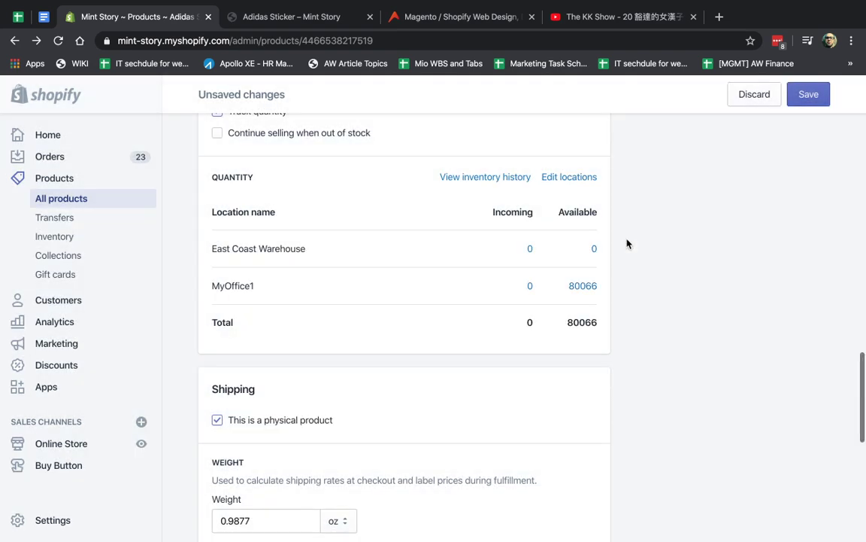
Try to view the inventory history, stay on the page to keep the unsaved edits, and save the product
click(497, 179)
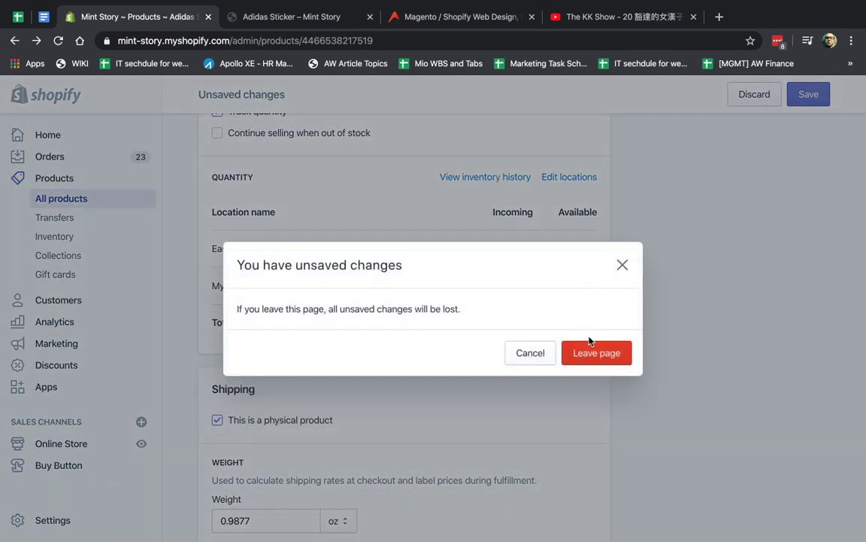
click(529, 351)
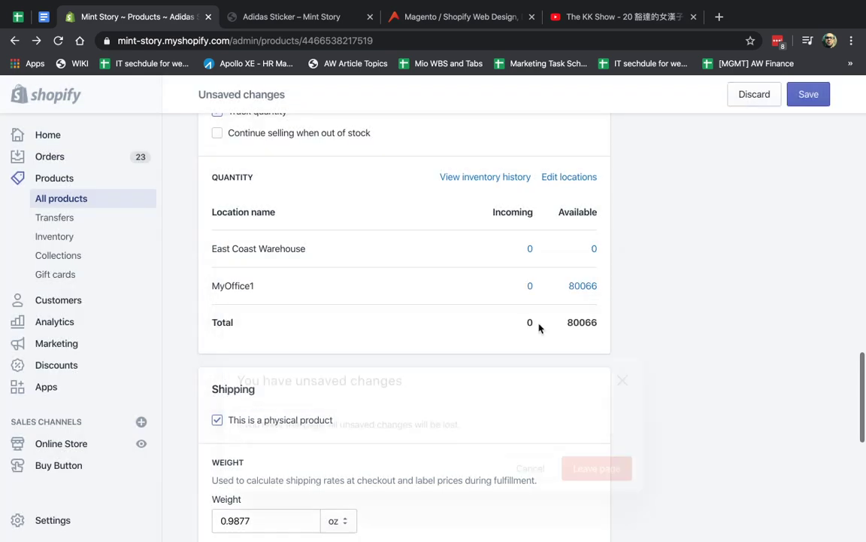
click(808, 93)
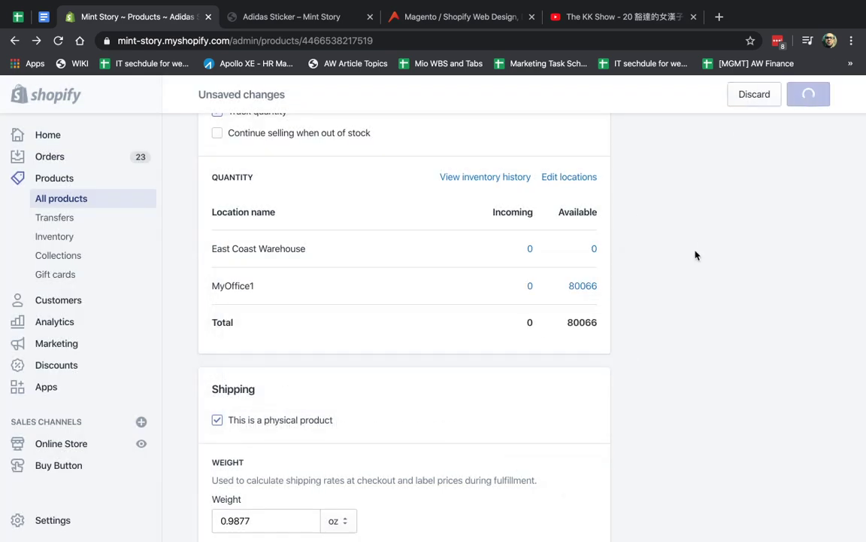
View the product's inventory history for MyOffice1 and return to the Adidas Sticker product
scroll(631, 326, down, 10)
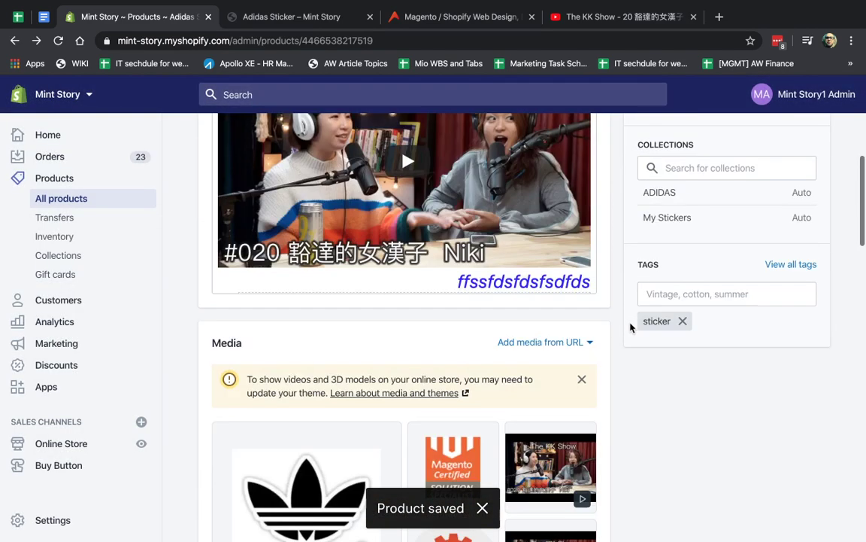
scroll(630, 326, down, 6)
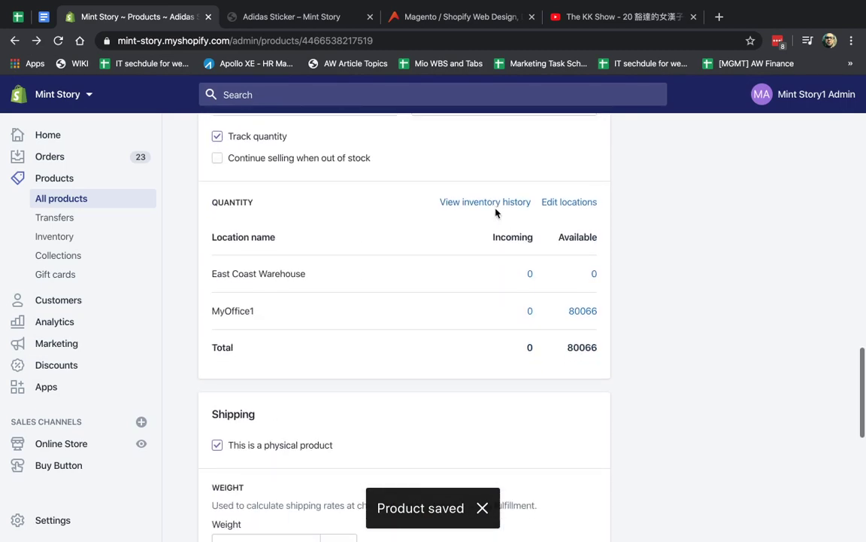
click(487, 203)
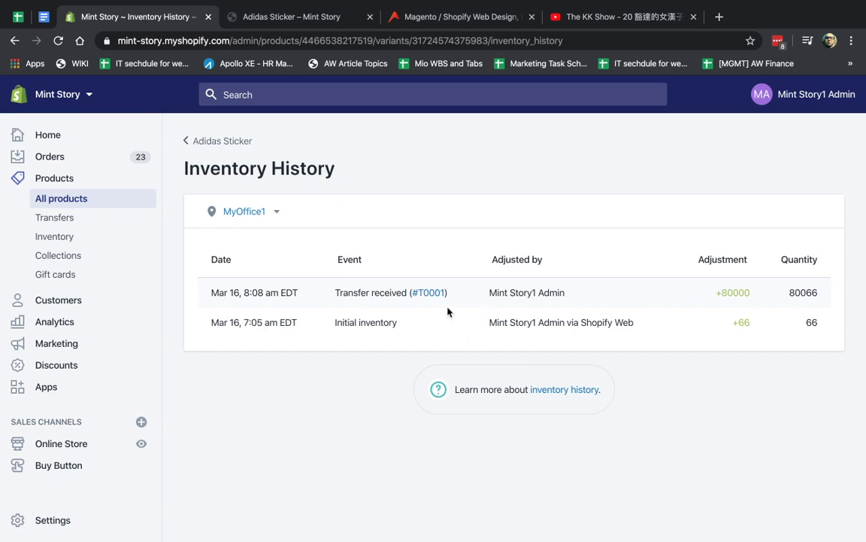
click(224, 141)
In the shipping section, unmark the item as a physical product and mark it as physical again
scroll(611, 346, down, 10)
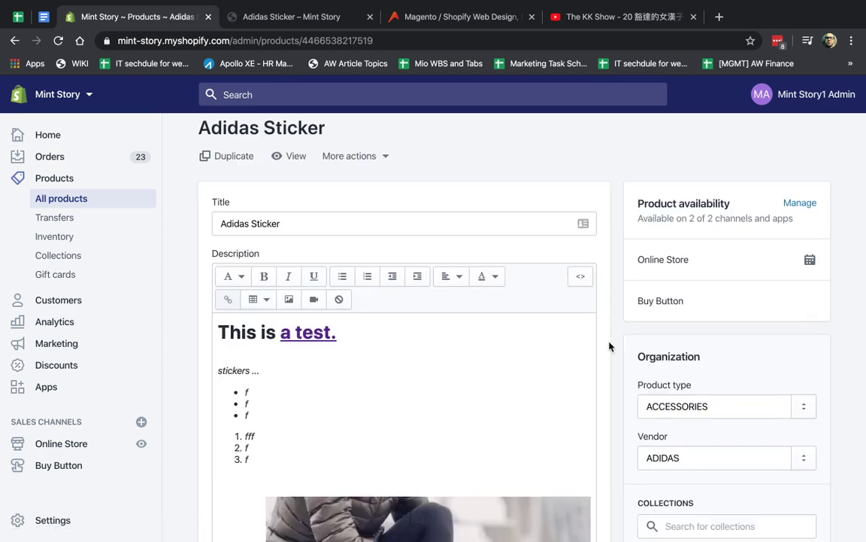
scroll(609, 346, down, 5)
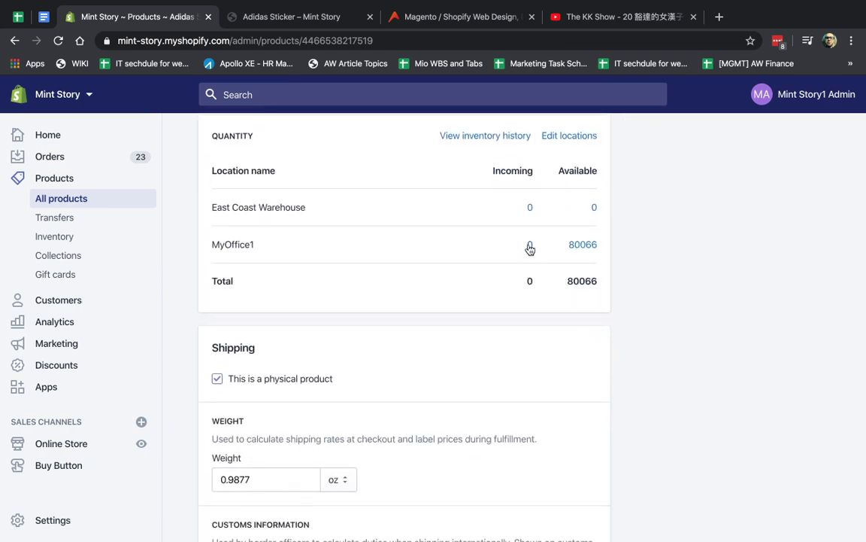
scroll(636, 333, down, 3)
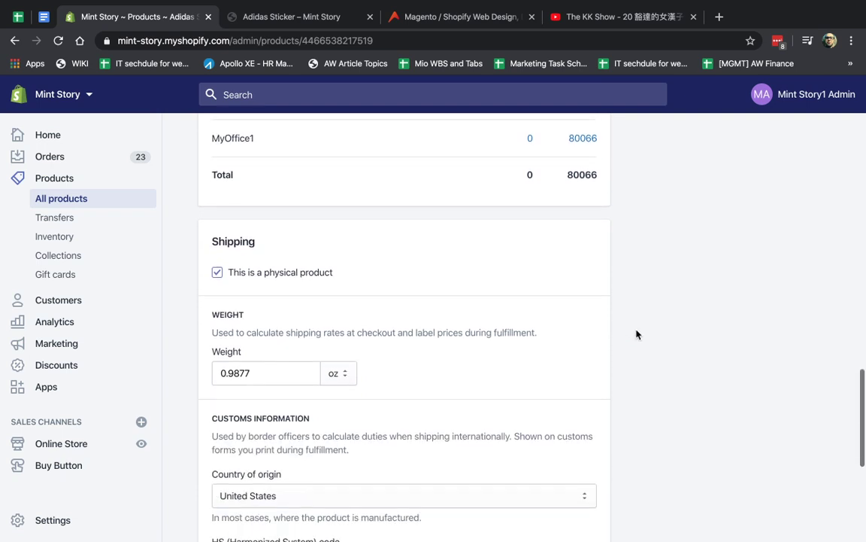
click(317, 275)
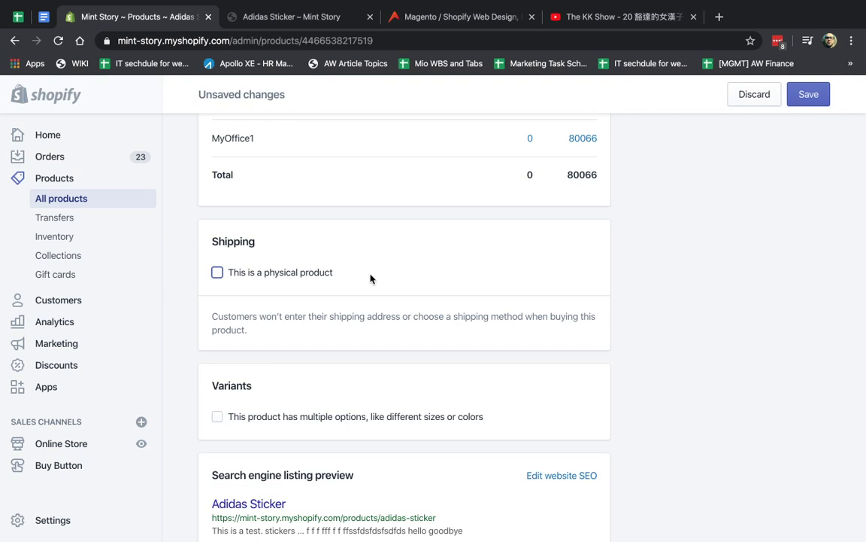
click(319, 279)
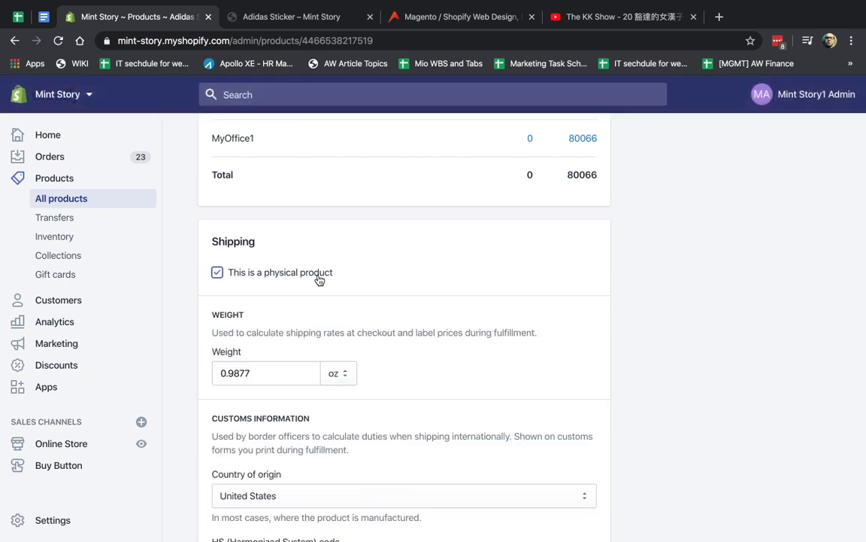
Examine the shipping weight and its available units, keeping ounces selected
scroll(447, 309, down, 2)
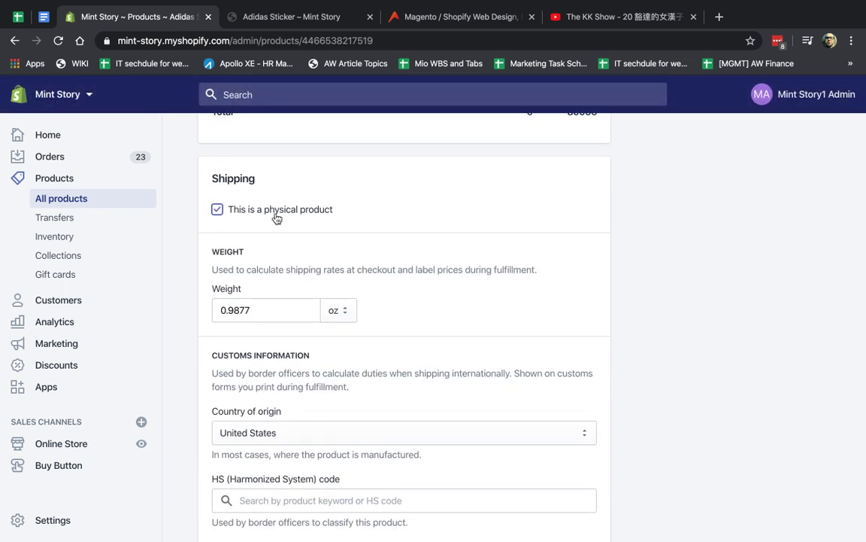
double_click(268, 309)
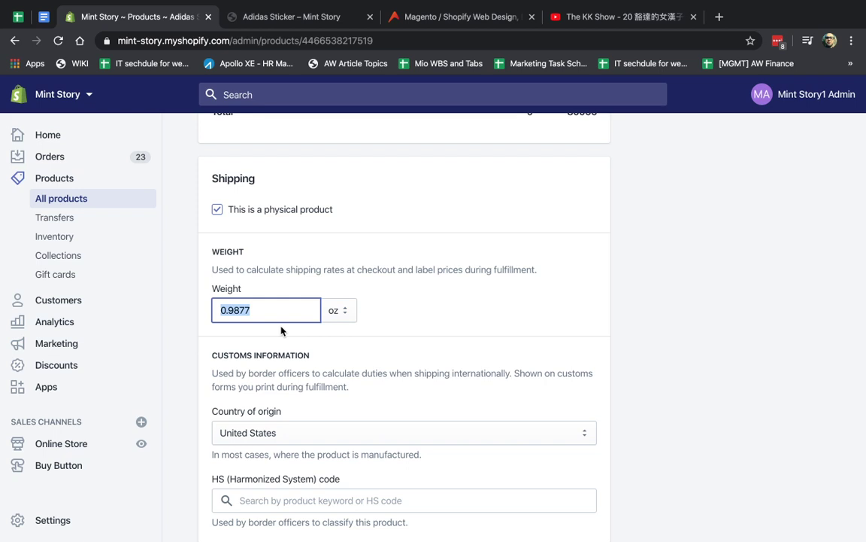
click(344, 312)
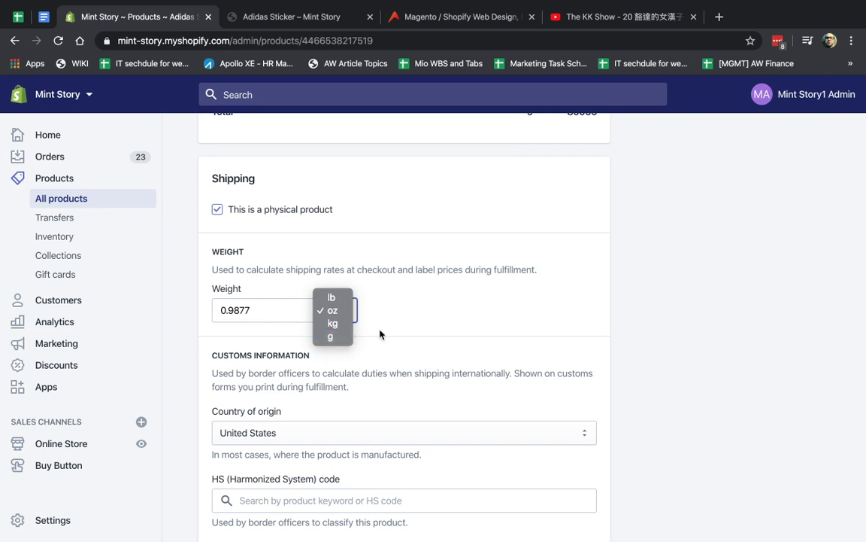
click(343, 310)
scroll(381, 334, down, 3)
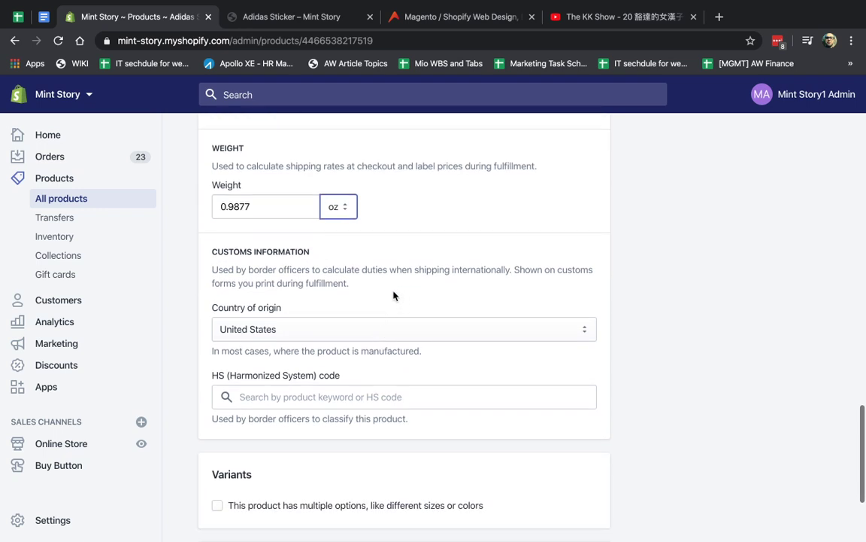
click(393, 295)
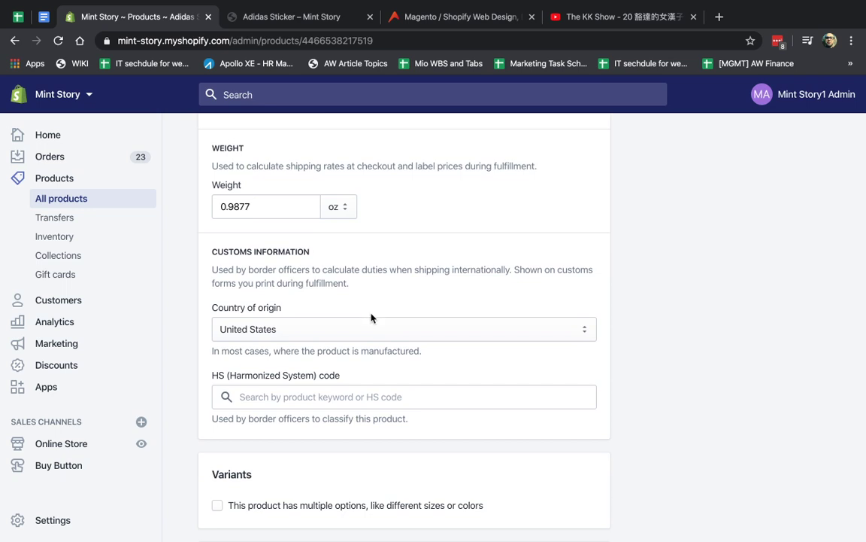
Examine the country of origin and the HS code search in the customs information
click(221, 380)
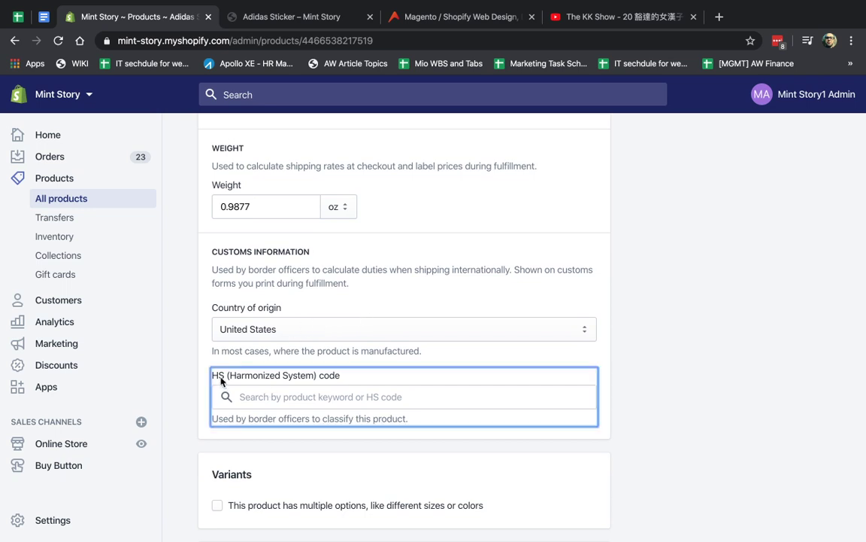
click(334, 380)
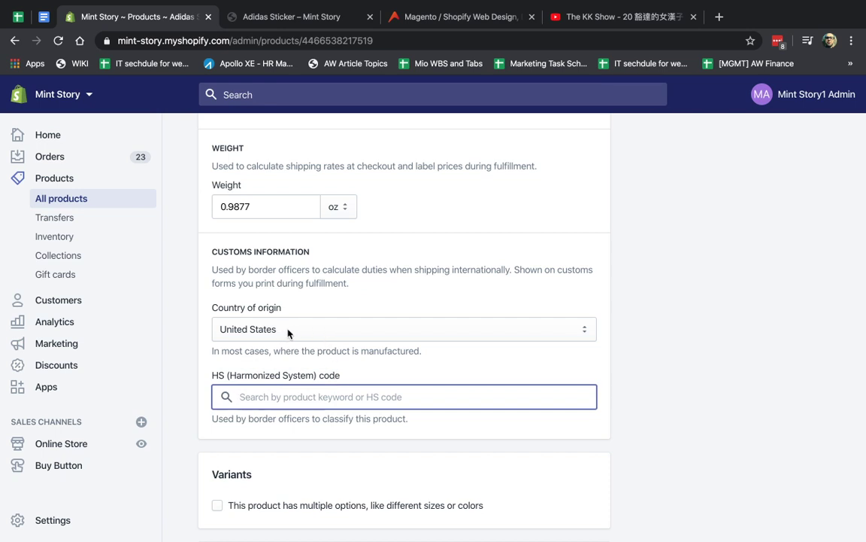
click(374, 447)
Check the Adidas Sticker page on the storefront and return to the product admin
scroll(376, 451, down, 3)
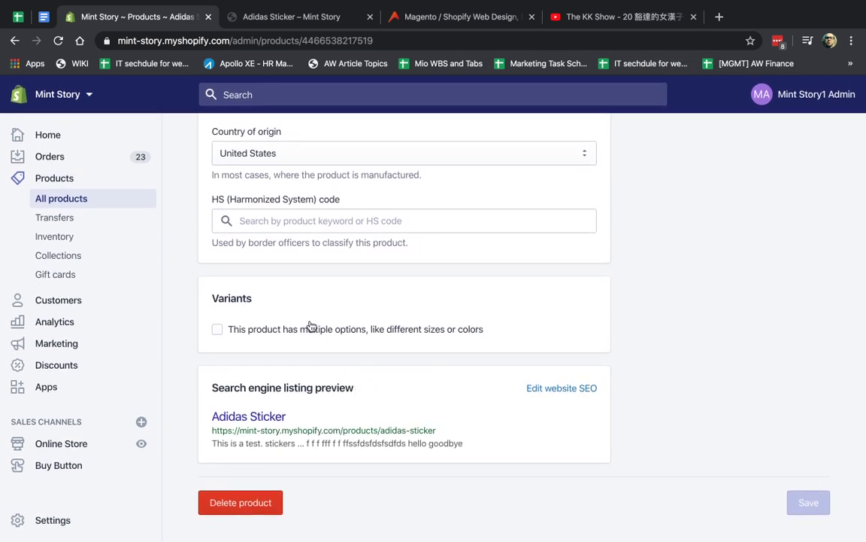
click(304, 13)
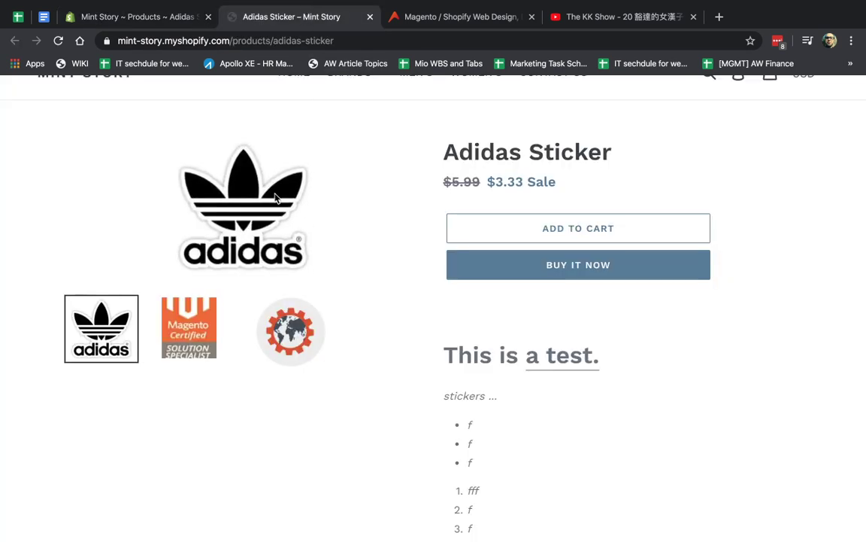
click(149, 13)
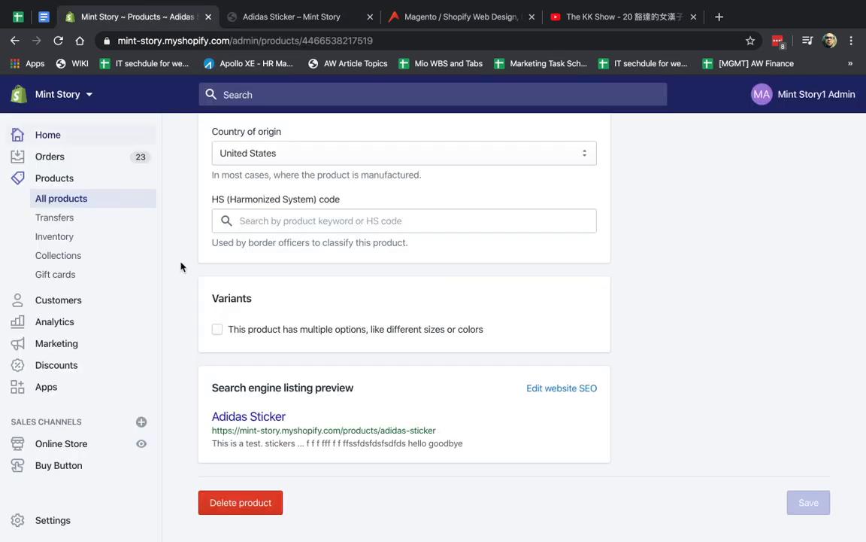
Open the website SEO fields for editing and set the product's URL handle to adidas-stickerf
click(566, 390)
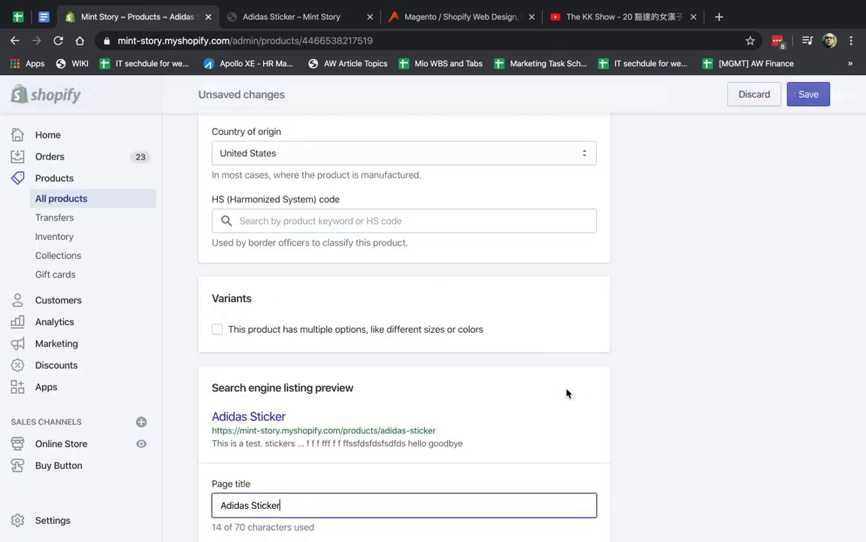
scroll(566, 393, down, 4)
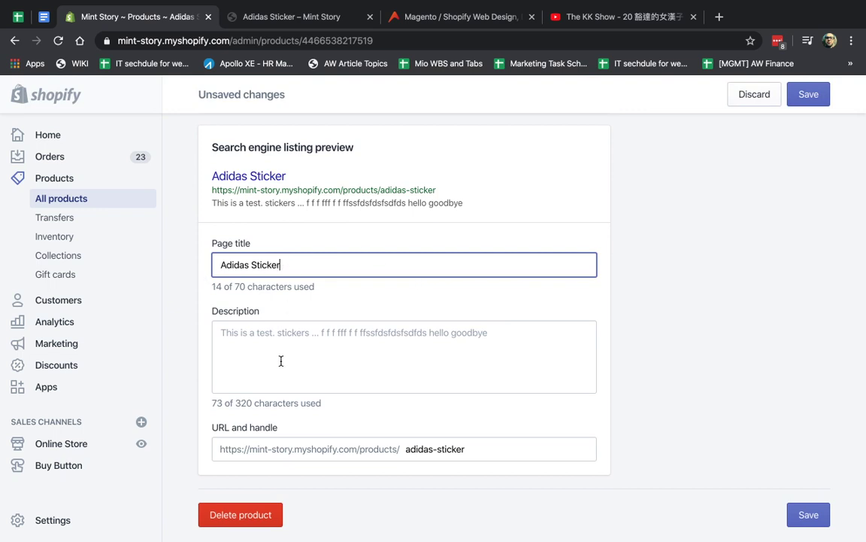
drag(412, 449, 464, 449)
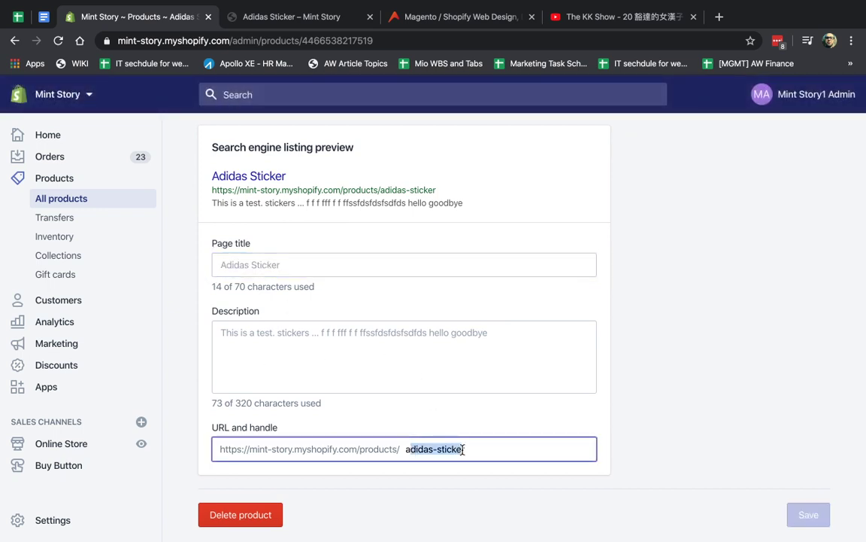
click(464, 449)
scroll(605, 418, up, 4)
scroll(607, 420, down, 4)
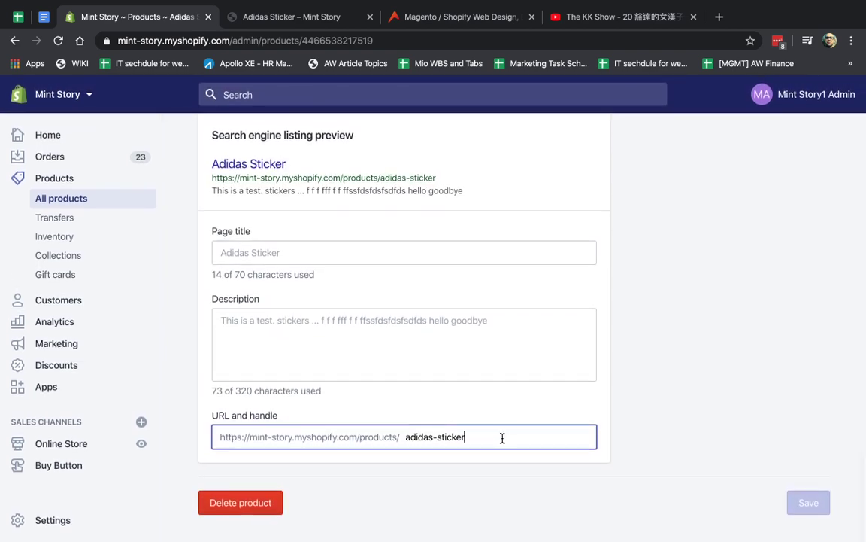
text(f)
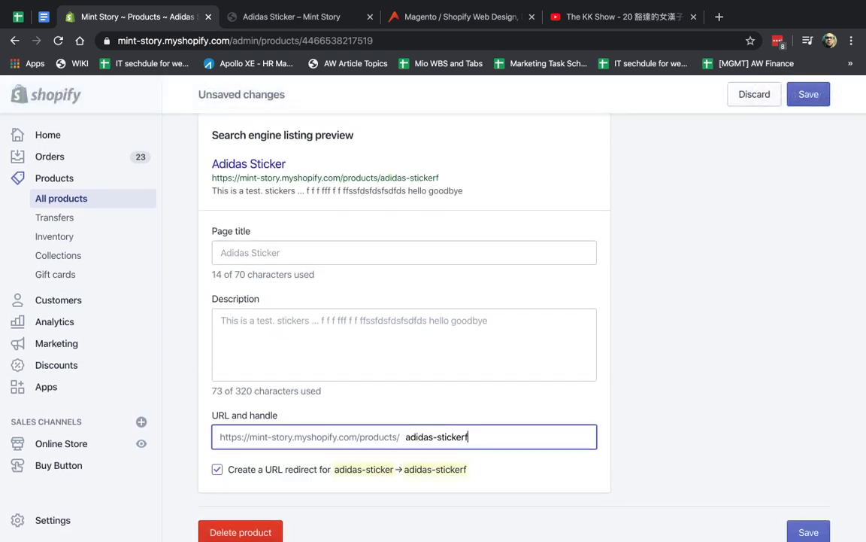
Extend the product's URL handle to adidas-stickerfrrr
text(rrr)
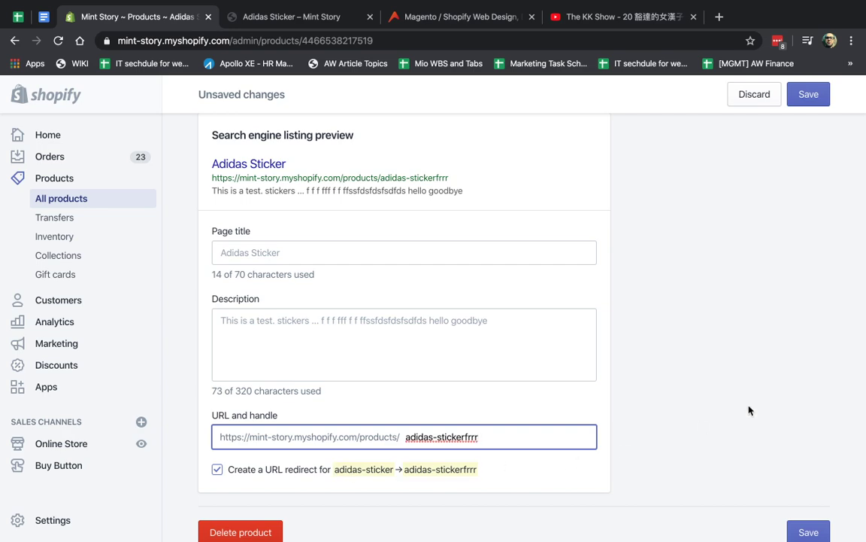
Examine the sales channel visibility options and the Online Store publication date setting under product availability, leaving both unset
scroll(750, 409, up, 20)
scroll(750, 408, down, 3)
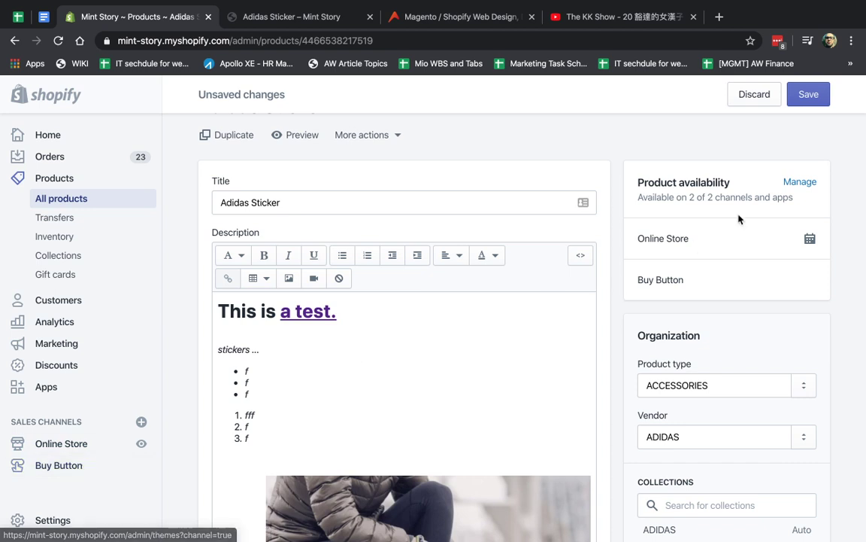
click(799, 183)
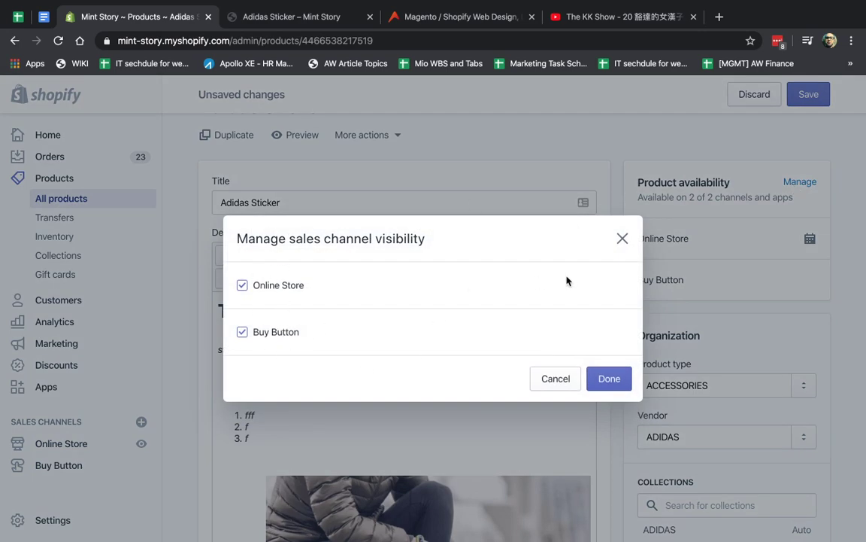
click(622, 239)
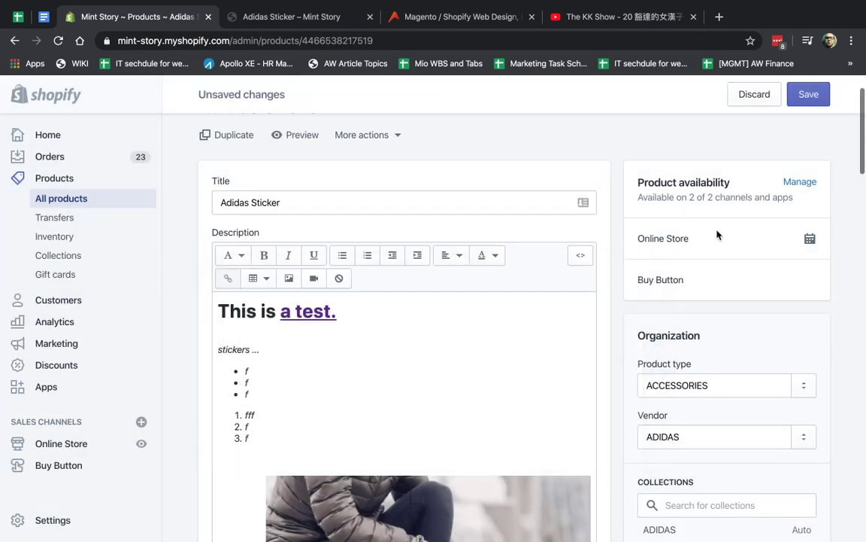
click(810, 239)
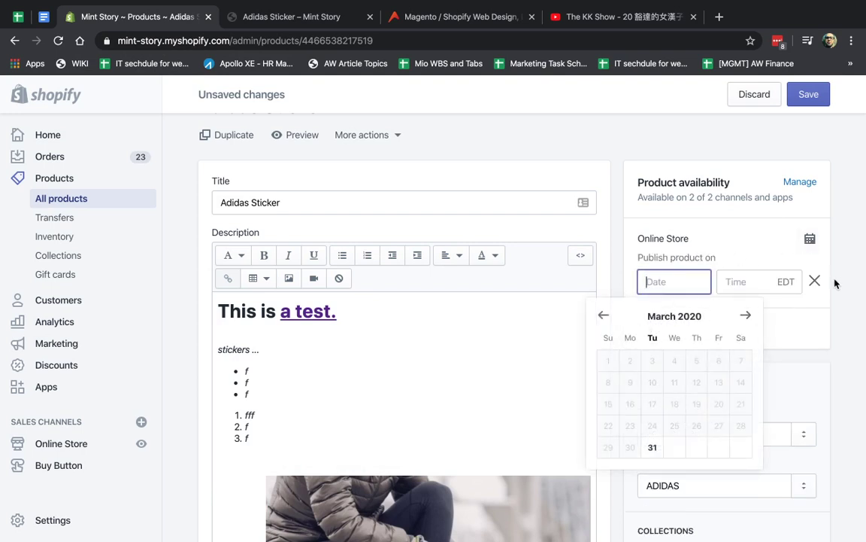
click(825, 276)
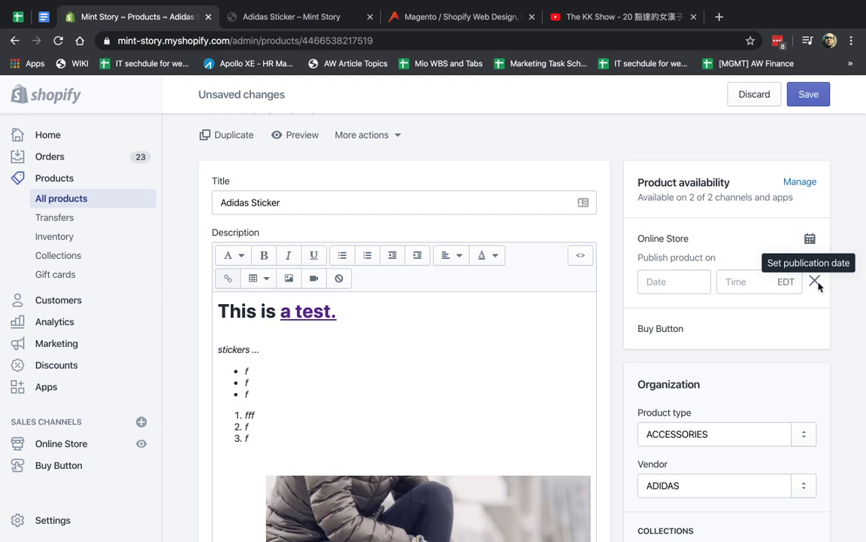
click(813, 240)
Replace the product type with a new type named discountinued
scroll(766, 342, down, 5)
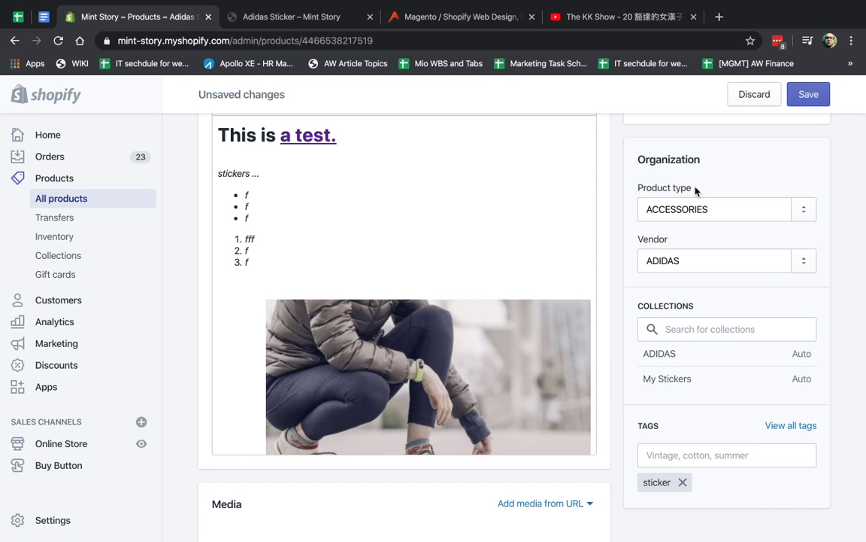
click(805, 215)
click(733, 212)
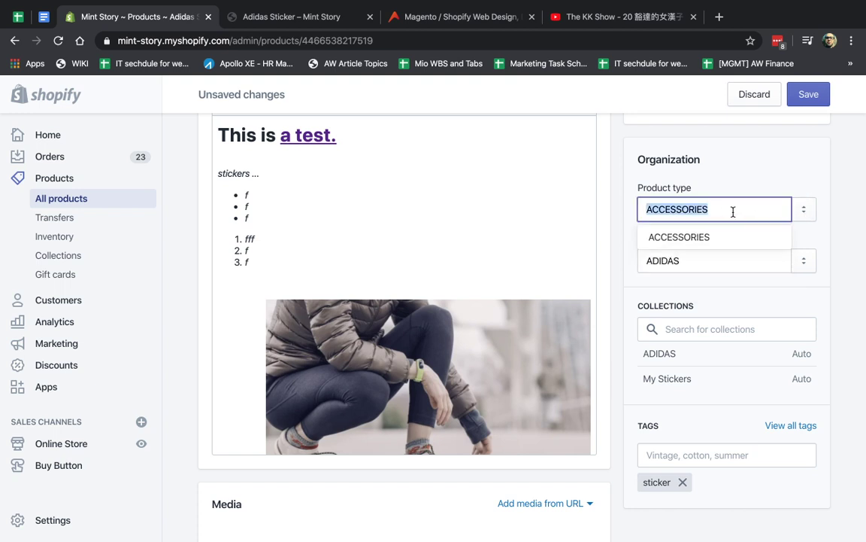
key(BackSpace)
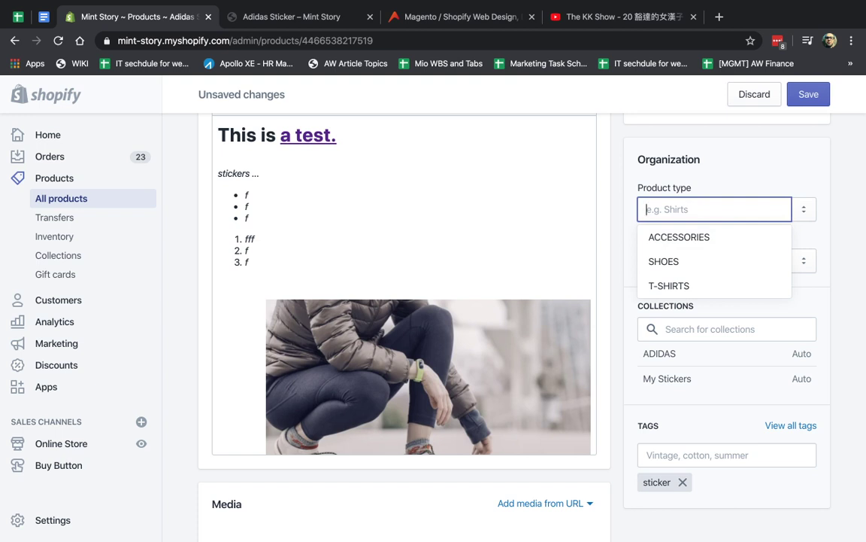
text(discountinued)
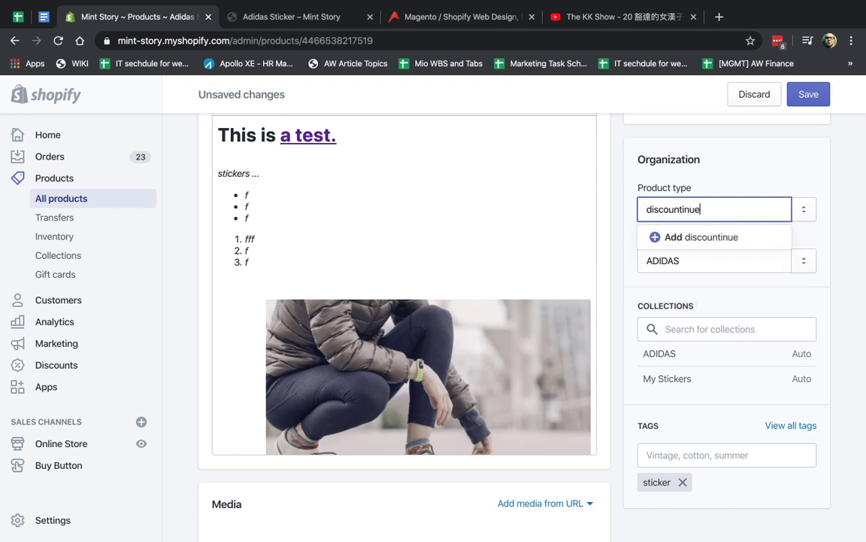
click(740, 237)
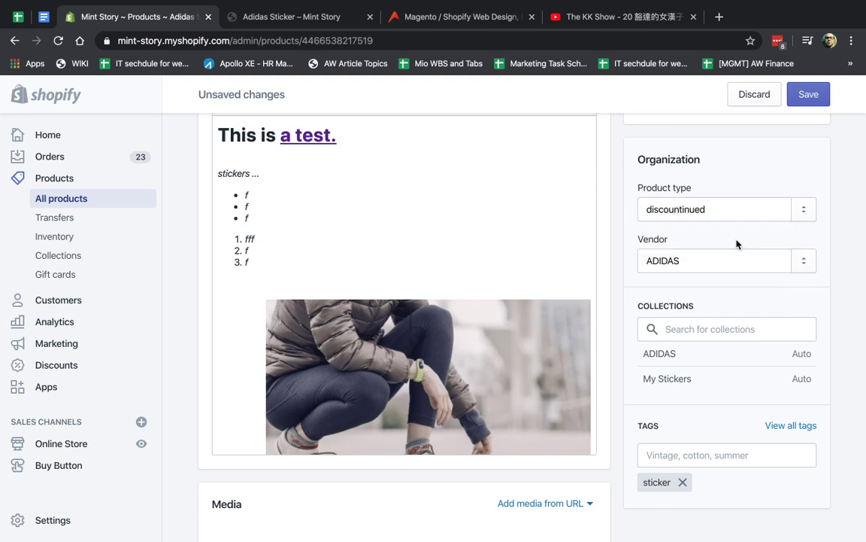
Examine the available vendors and the collections the product can be added to
click(803, 261)
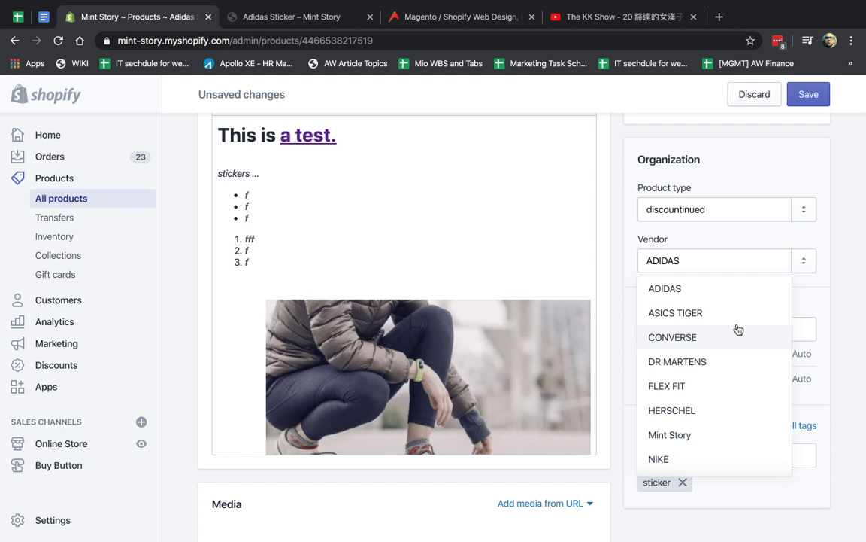
scroll(738, 331, down, 2)
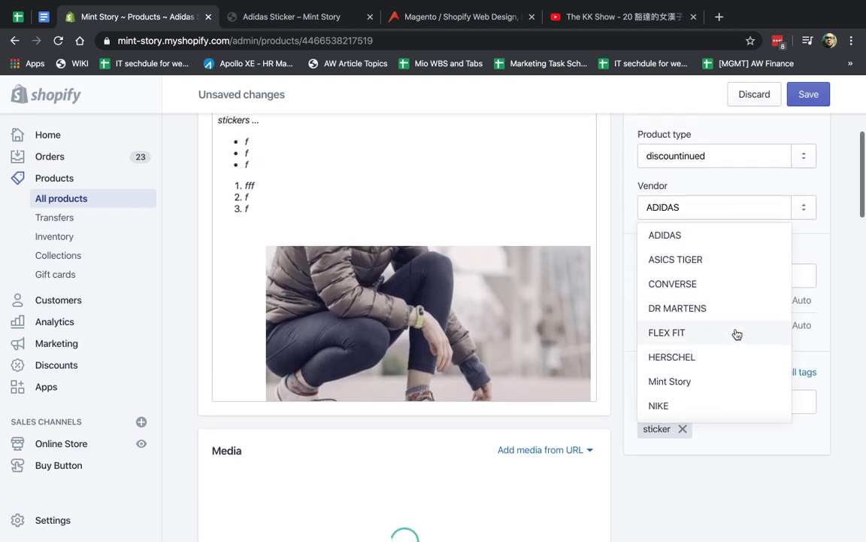
click(829, 218)
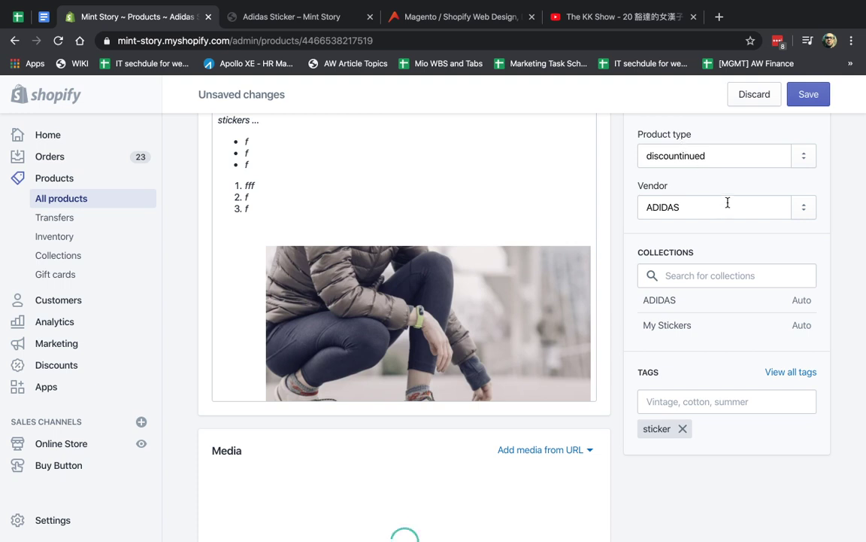
click(717, 271)
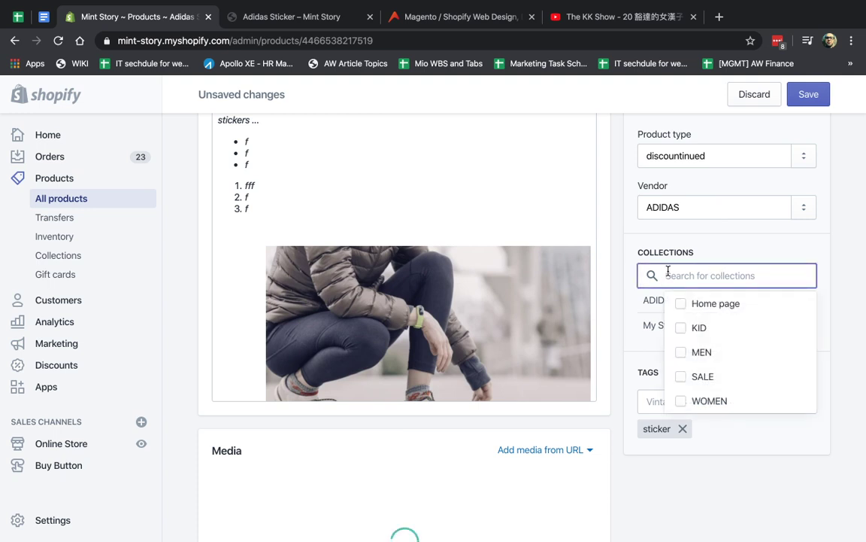
click(704, 258)
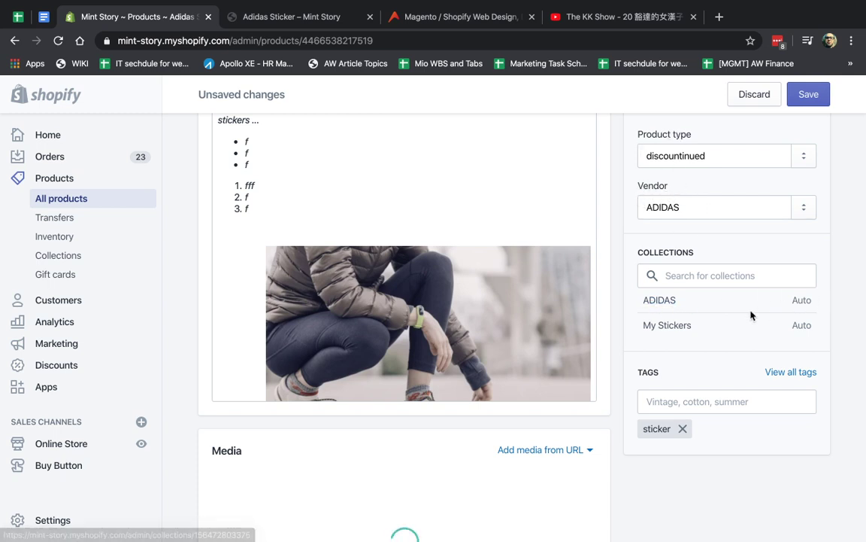
Try adding the product to the SALE collection, and remove it from that collection again
click(727, 275)
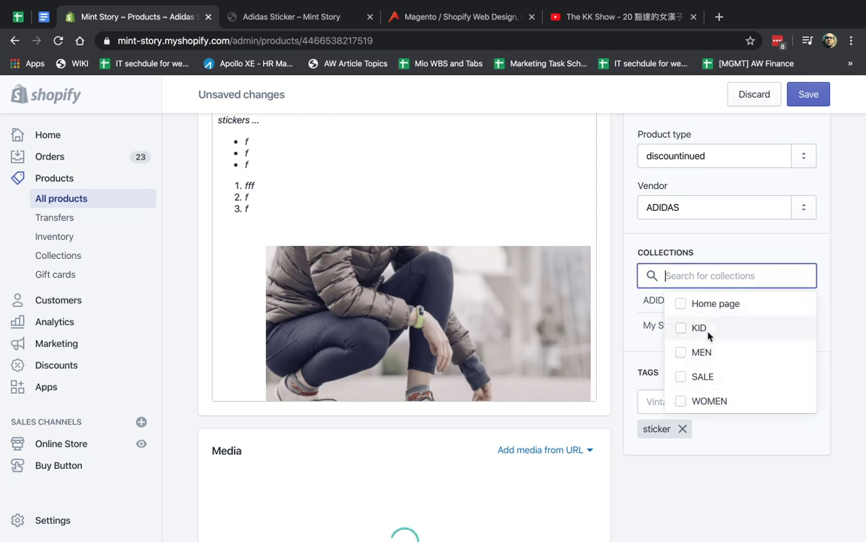
click(681, 376)
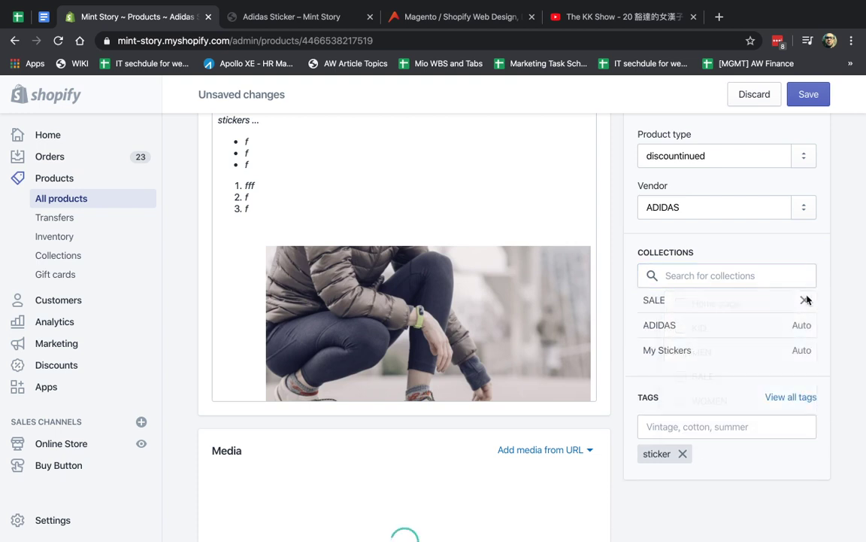
click(739, 271)
text(s)
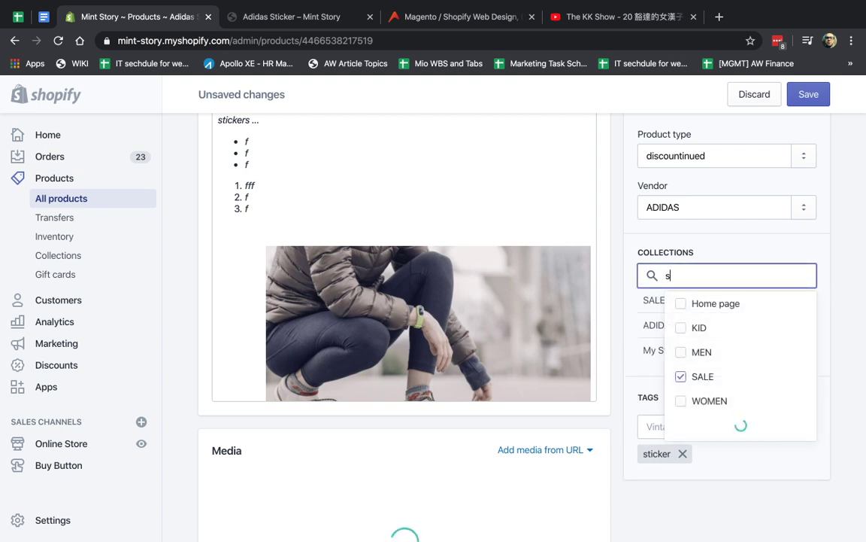
key(BackSpace)
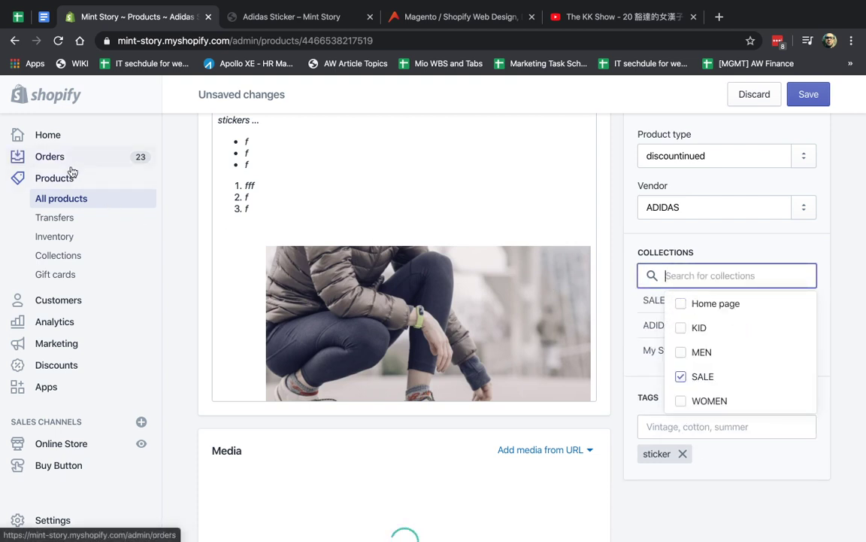
click(834, 302)
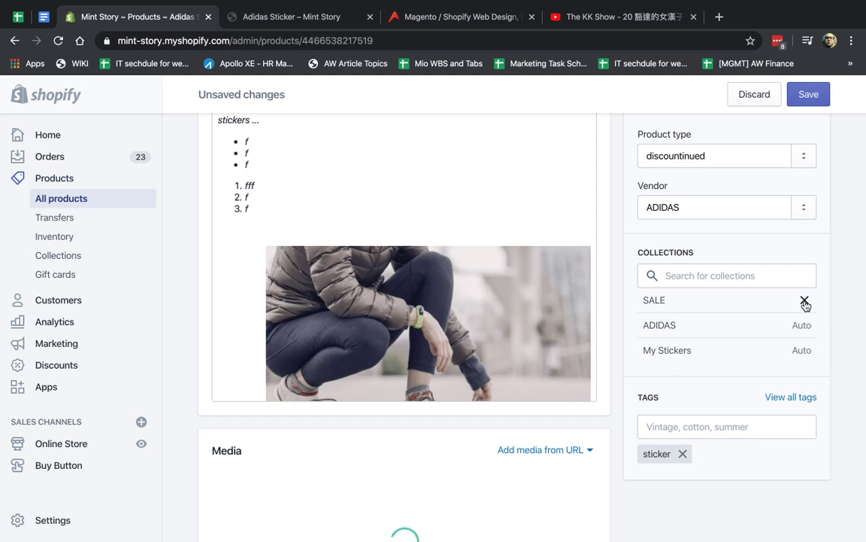
click(805, 301)
Examine the frequently used tags and compare them with the product type in the product's organization details
scroll(834, 374, down, 1)
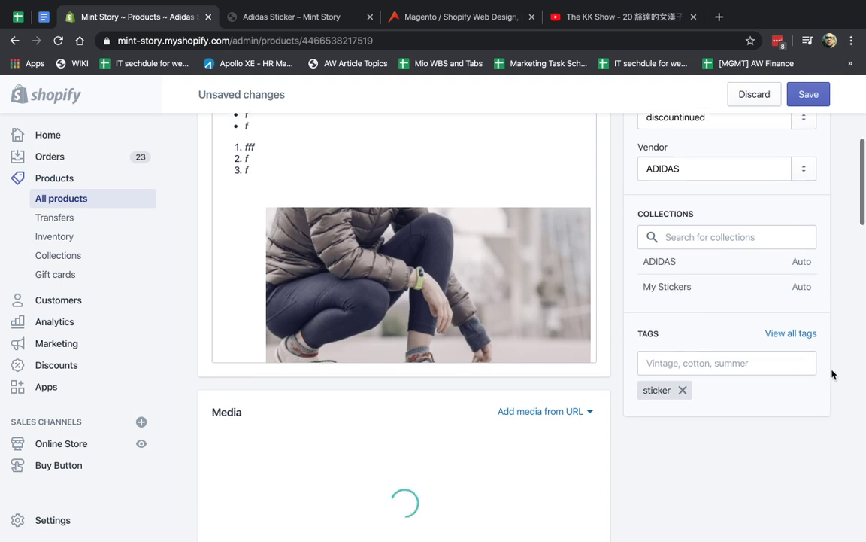
click(697, 358)
click(769, 390)
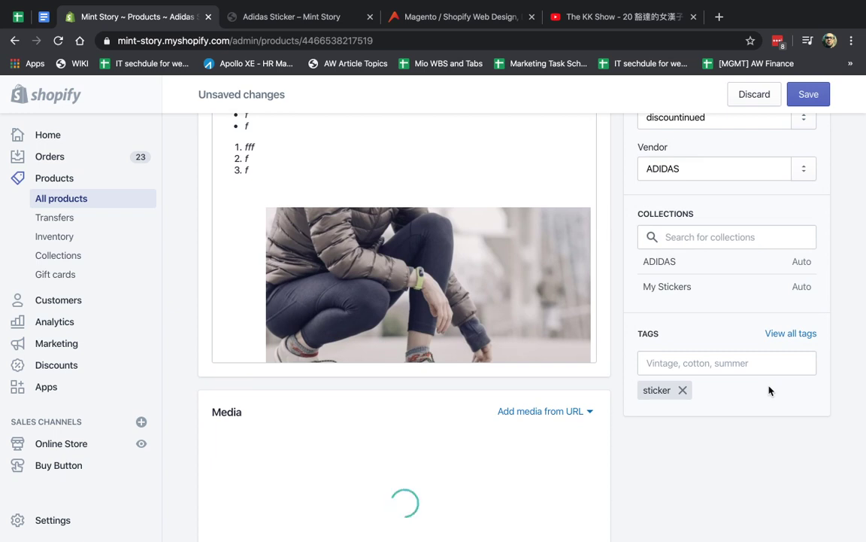
scroll(731, 406, up, 1)
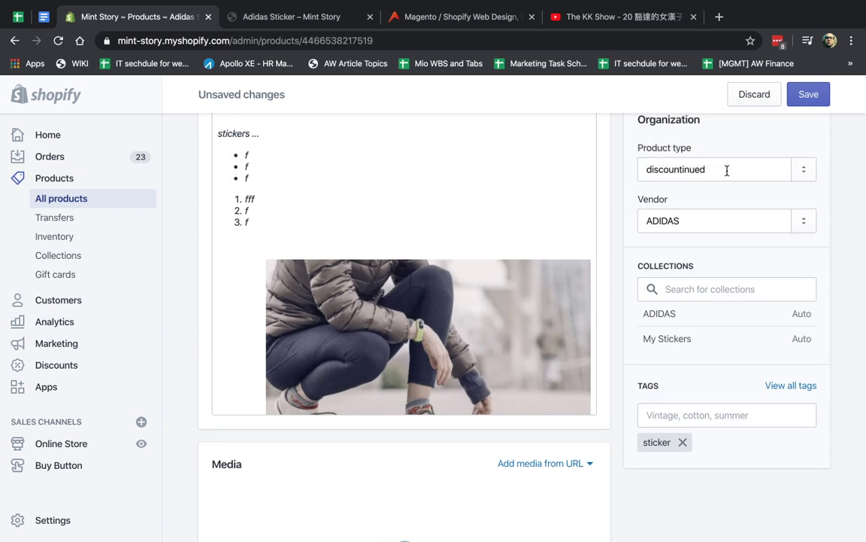
click(707, 421)
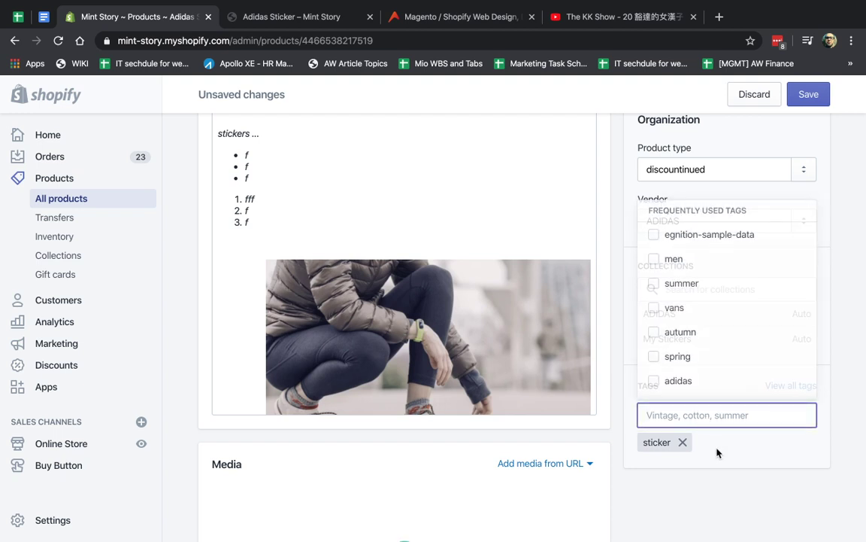
click(716, 452)
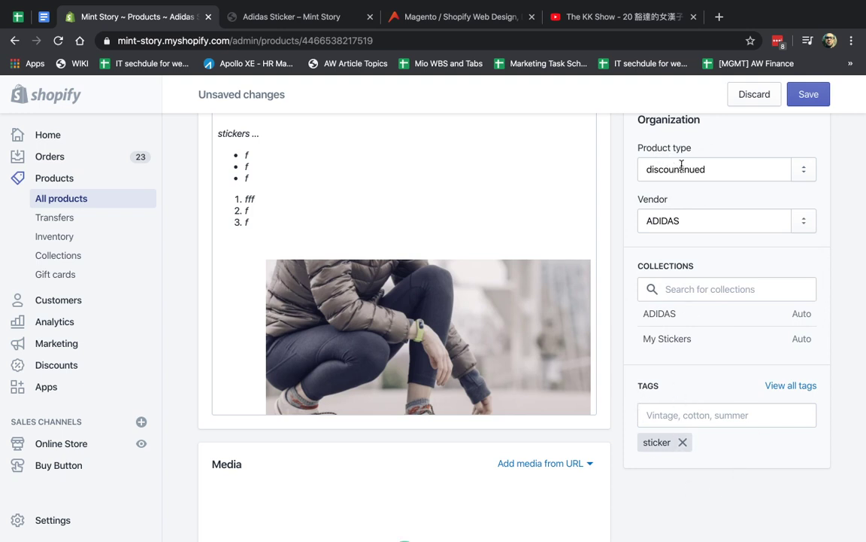
drag(647, 149, 689, 150)
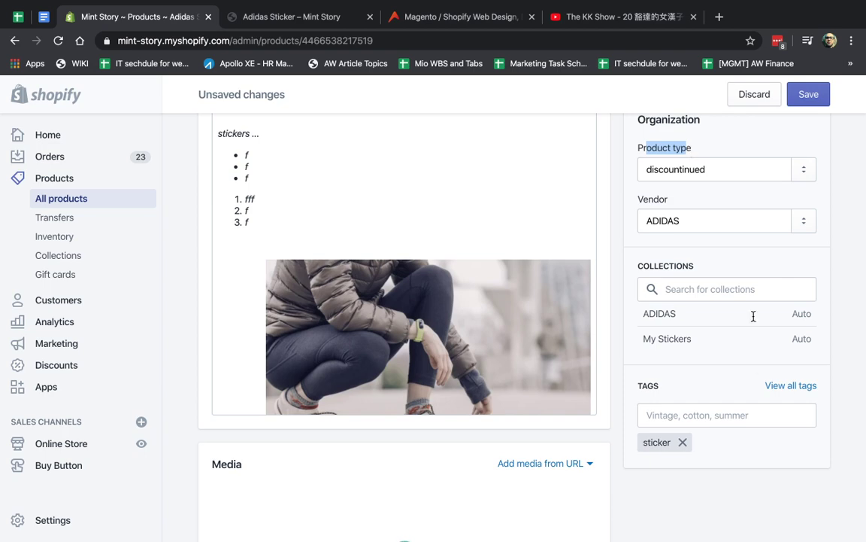
Save the changes to the Adidas Sticker product and return to the list of all products
scroll(755, 338, up, 5)
click(813, 96)
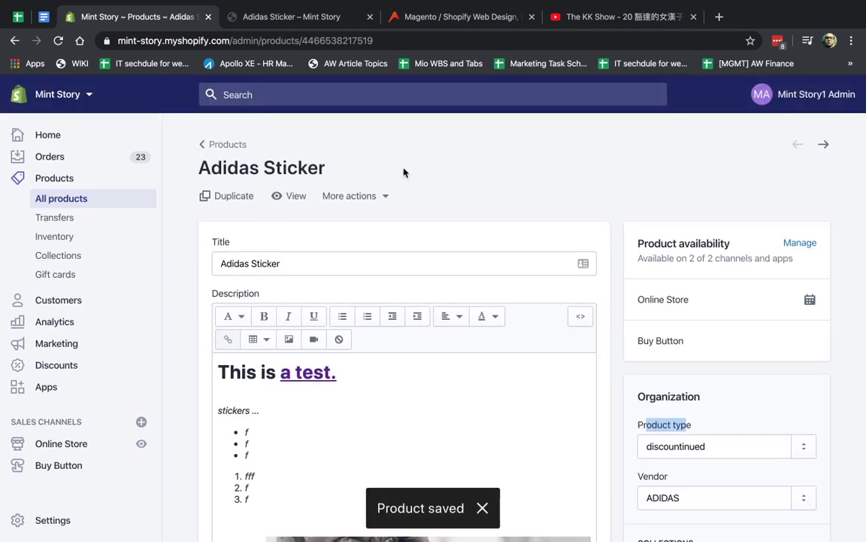
click(219, 144)
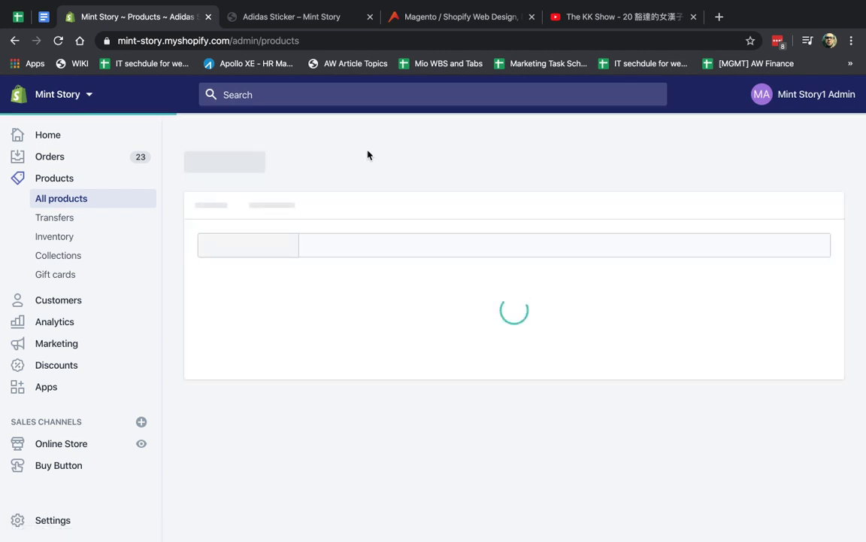
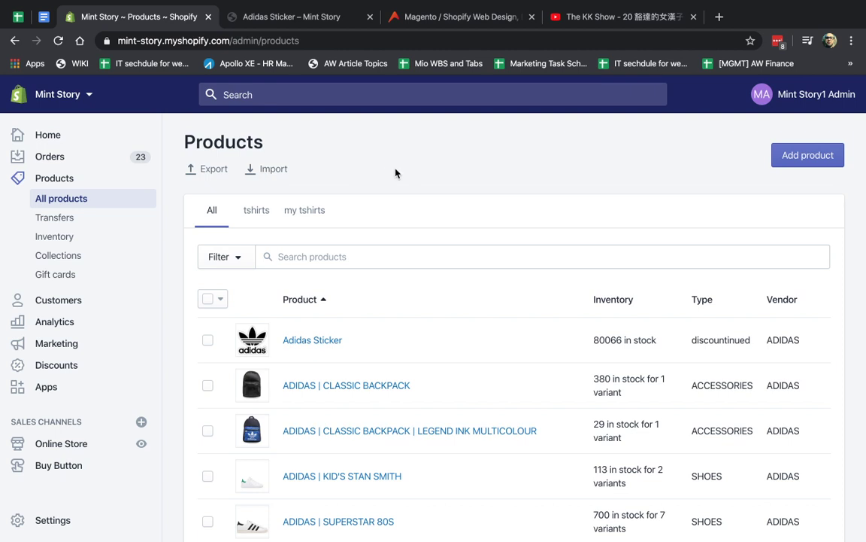
Switch to the storefront and open the ADIDAS | SUPERSTAR 80S product from the ADIDAS brand collection
click(322, 17)
scroll(369, 188, up, 1)
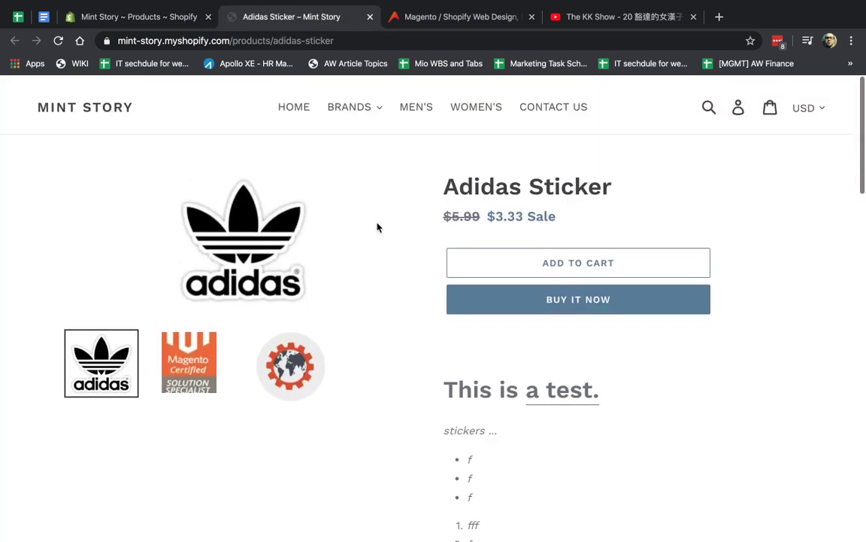
click(361, 103)
click(358, 141)
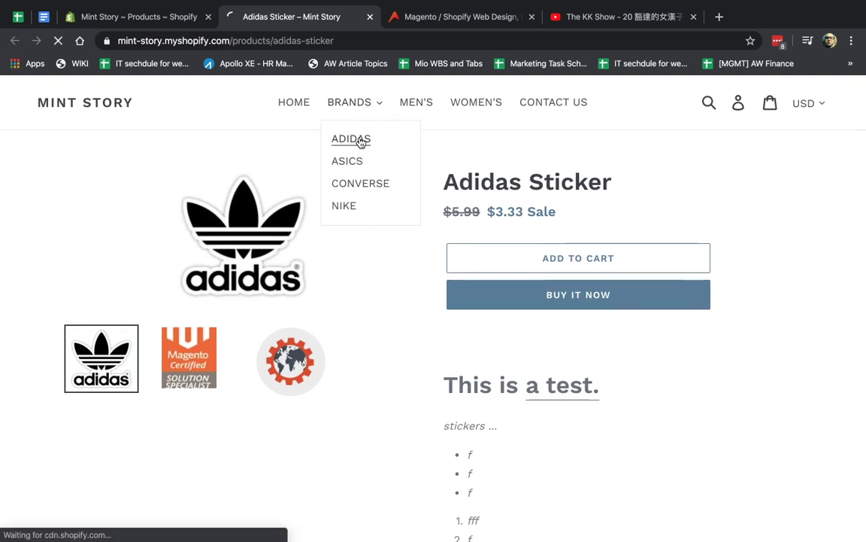
scroll(472, 314, down, 4)
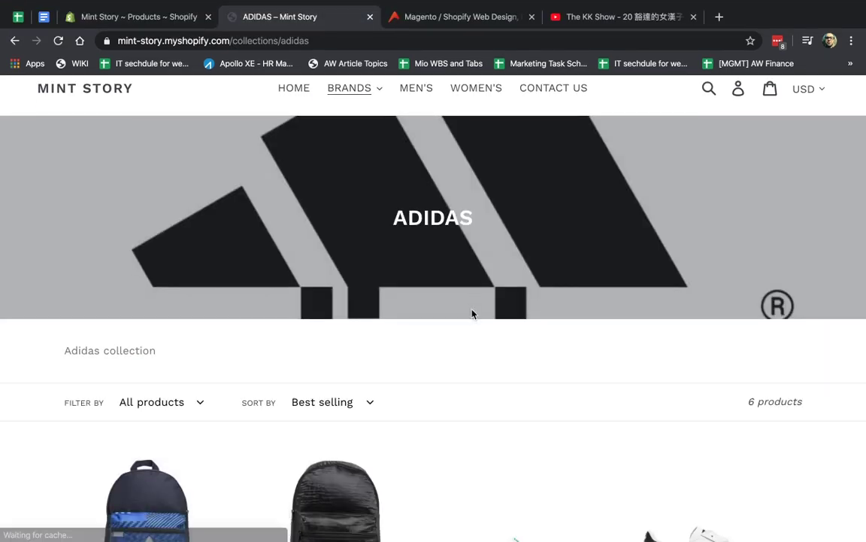
scroll(471, 314, down, 2)
click(711, 301)
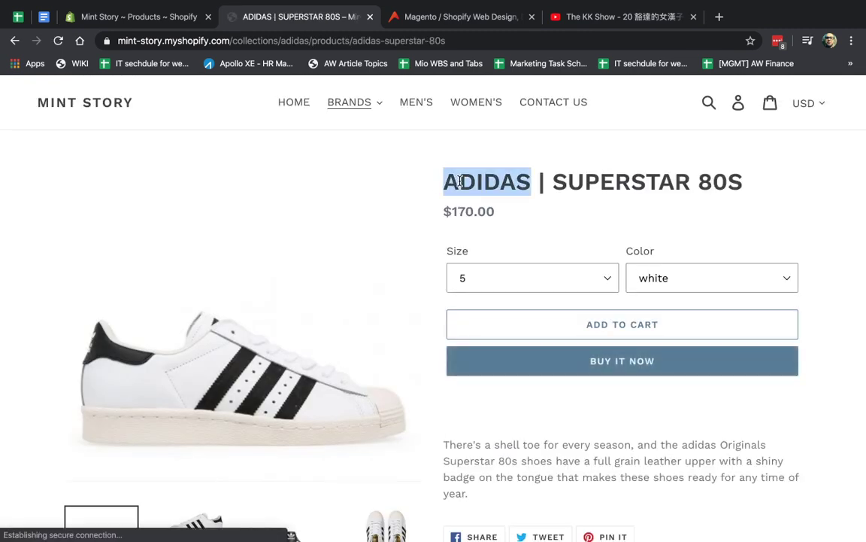
Copy the product title ADIDAS | SUPERSTAR 80S and switch back to the admin's product list
triple_click(488, 181)
key(ctrl+c)
click(188, 18)
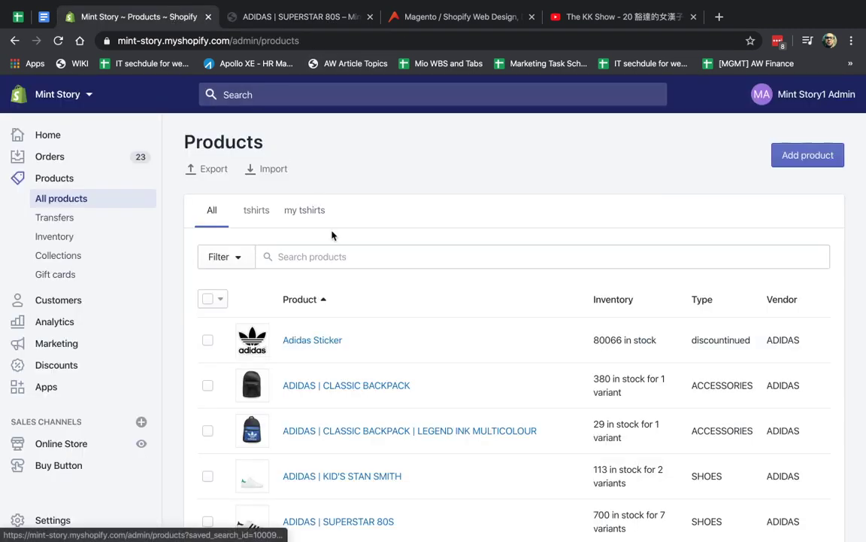
Search the product list for ADIDAS | SUPERSTAR 80S, open the product and go to its variants
click(332, 256)
key(ctrl+v)
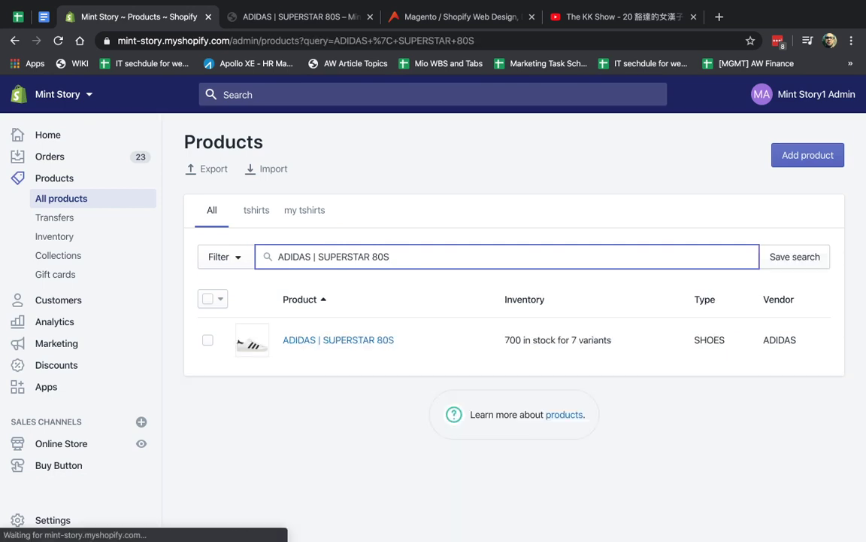
click(364, 340)
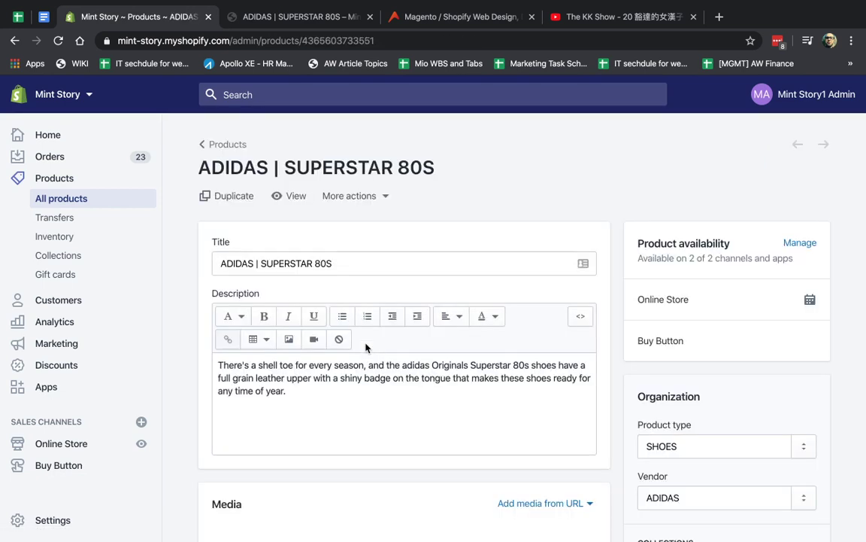
scroll(609, 338, down, 15)
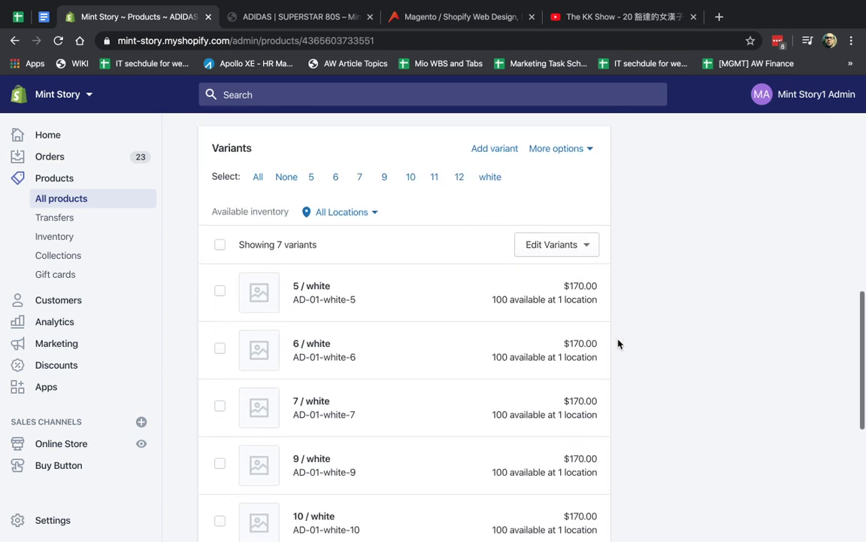
scroll(618, 343, up, 1)
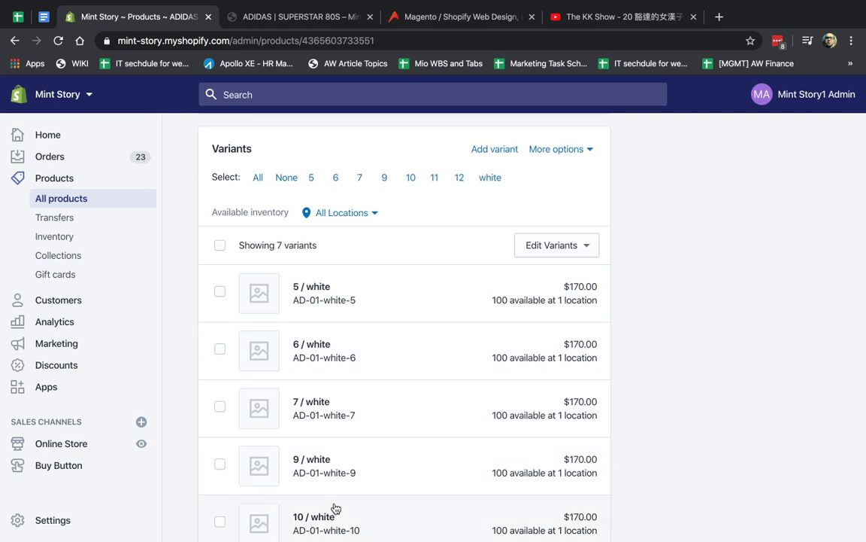
Switch to the storefront and examine the size and color choices offered for ADIDAS | SUPERSTAR 80S
click(322, 16)
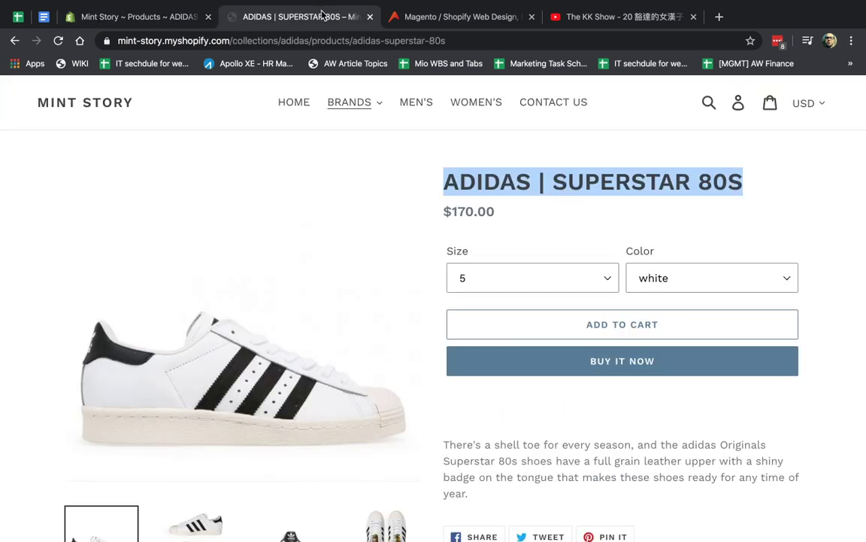
click(790, 239)
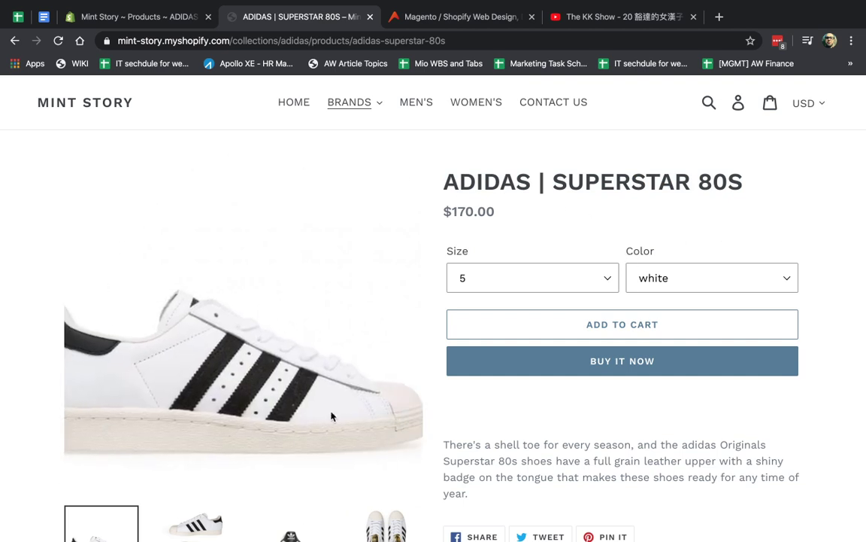
triple_click(508, 180)
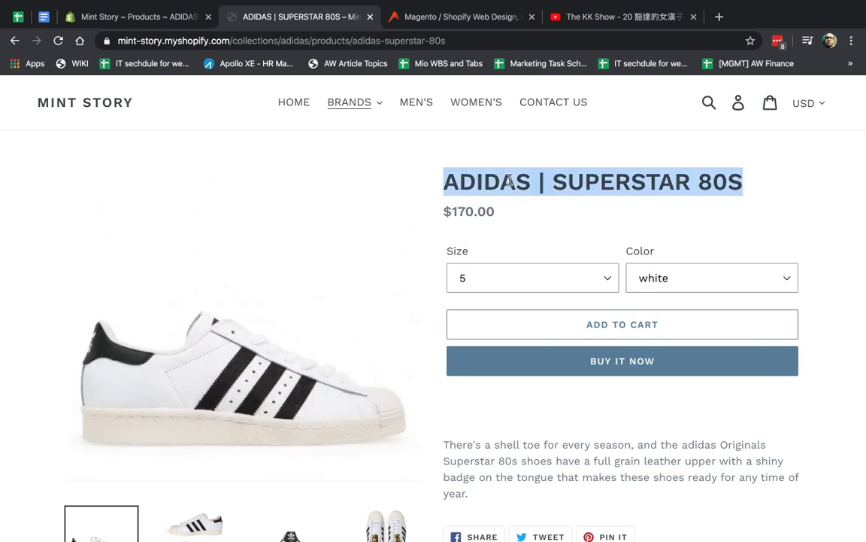
click(509, 180)
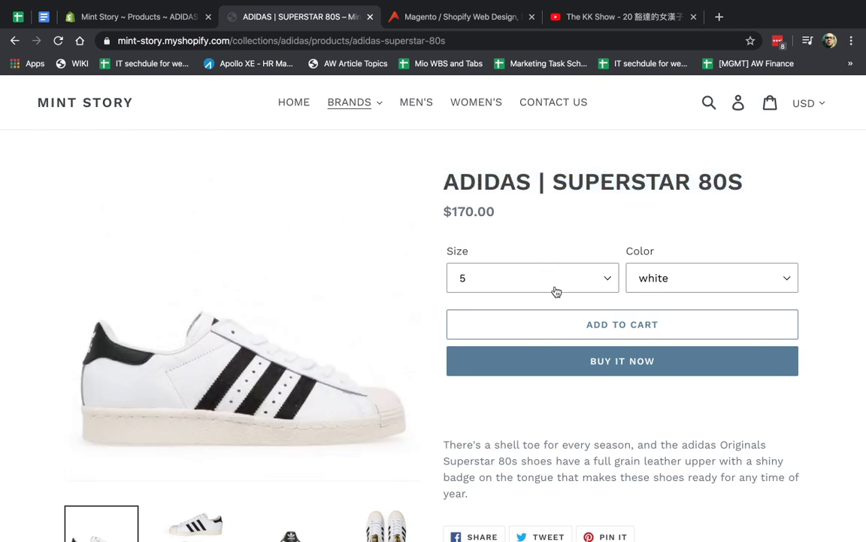
click(557, 292)
click(580, 241)
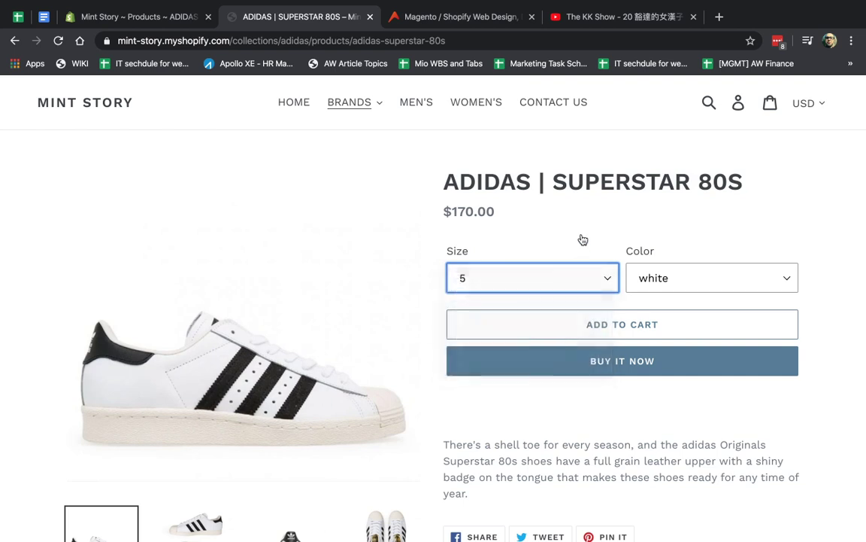
click(538, 275)
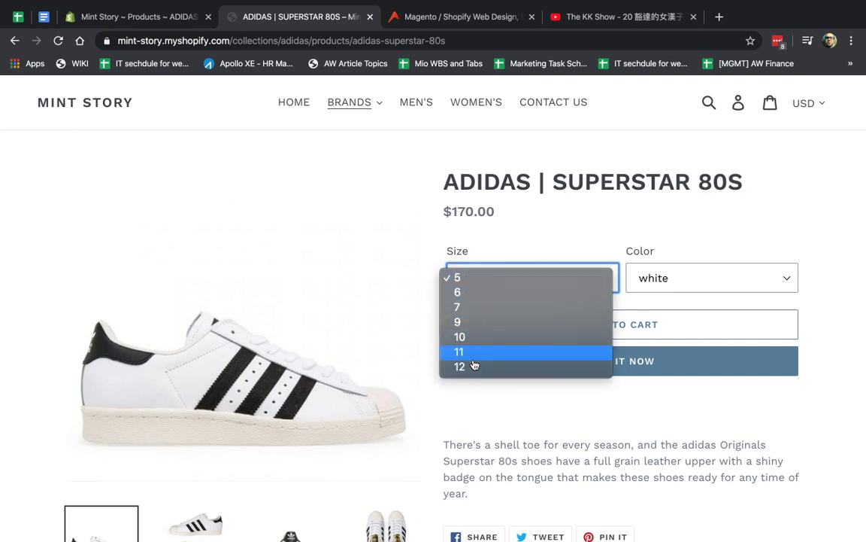
click(658, 290)
click(681, 283)
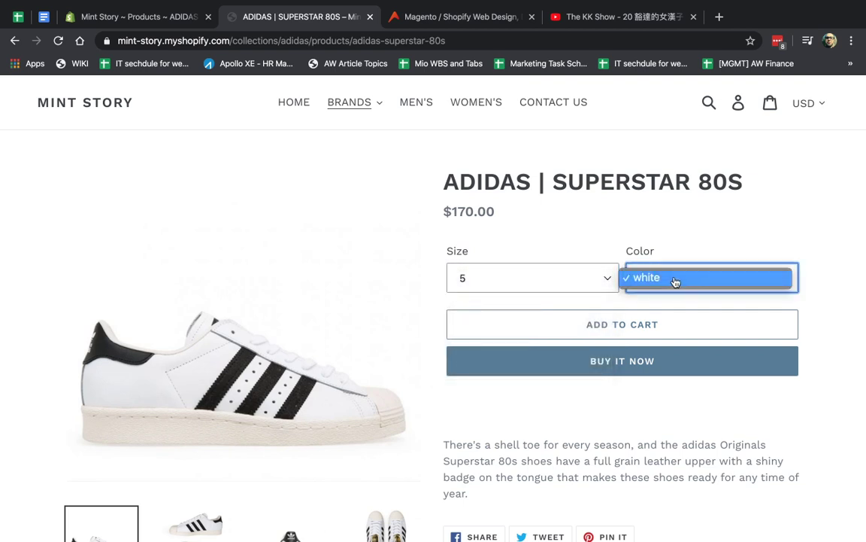
click(686, 246)
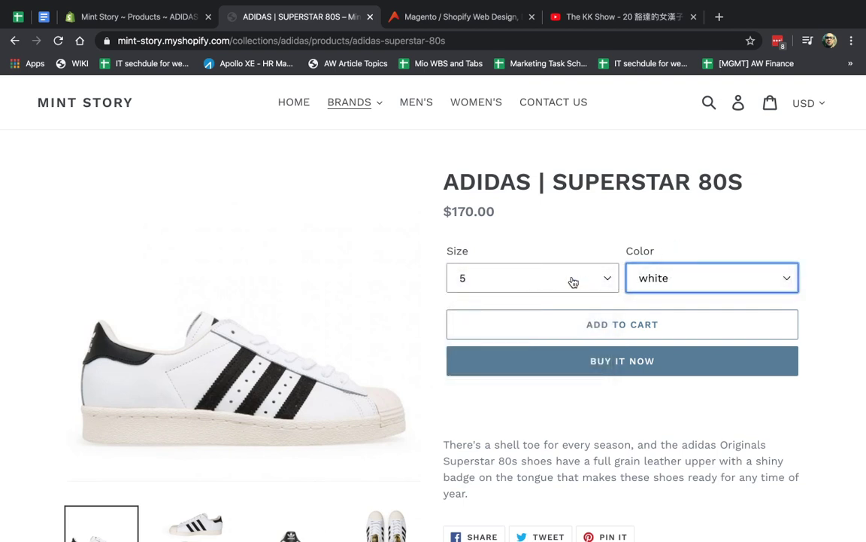
click(654, 282)
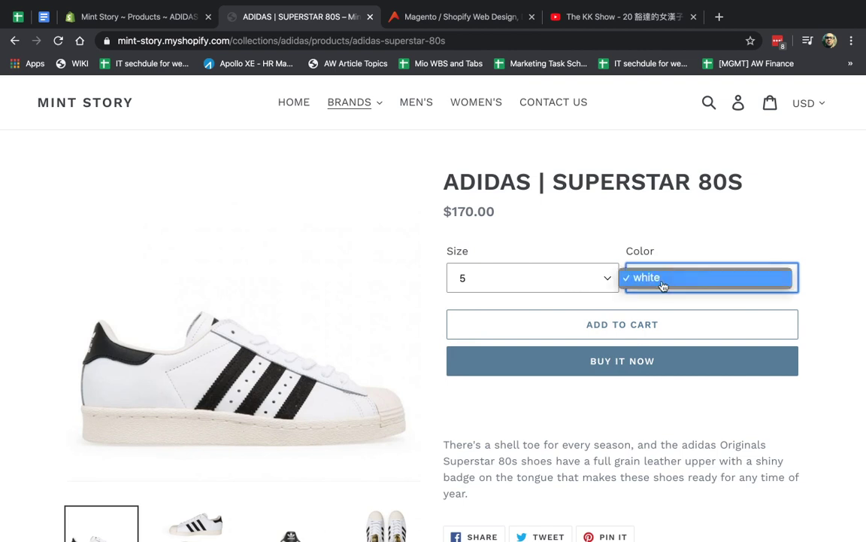
click(624, 240)
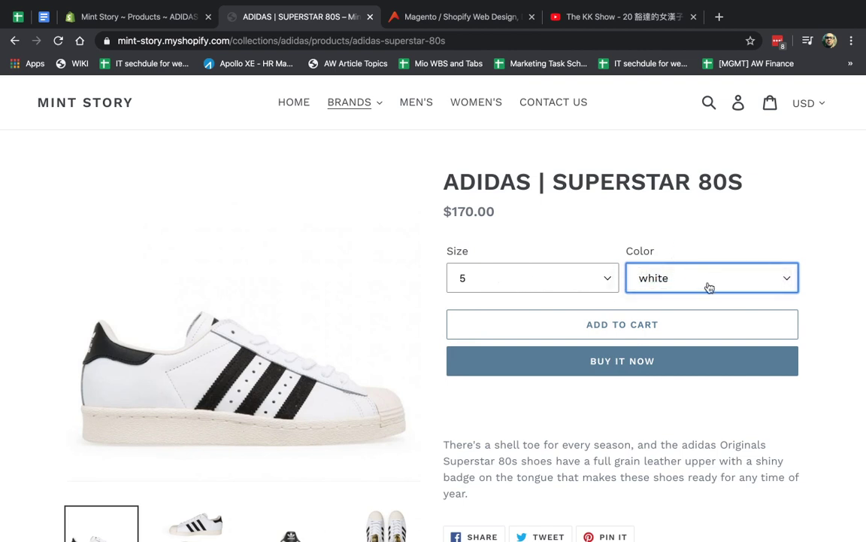
click(644, 284)
click(644, 282)
Select size 6 for the storefront shoe and check the color and other size options
click(547, 278)
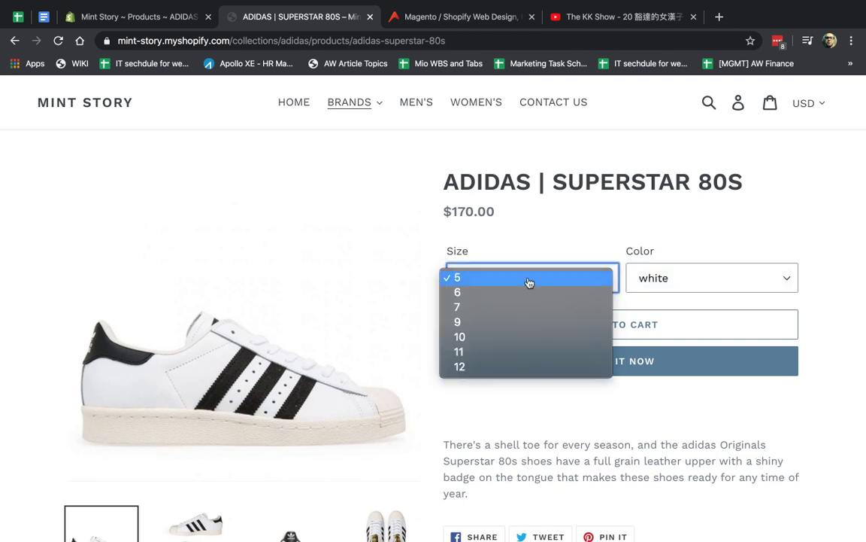
click(648, 278)
click(643, 278)
click(642, 276)
click(547, 288)
click(518, 293)
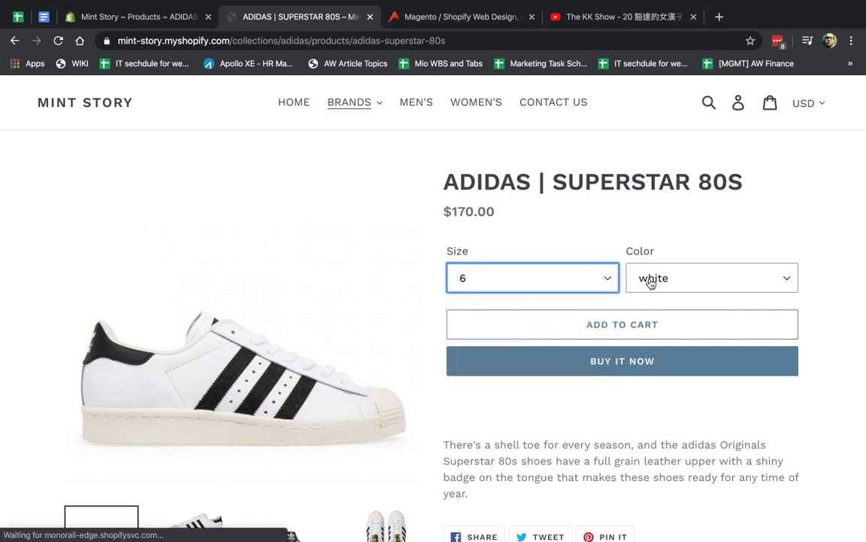
click(574, 278)
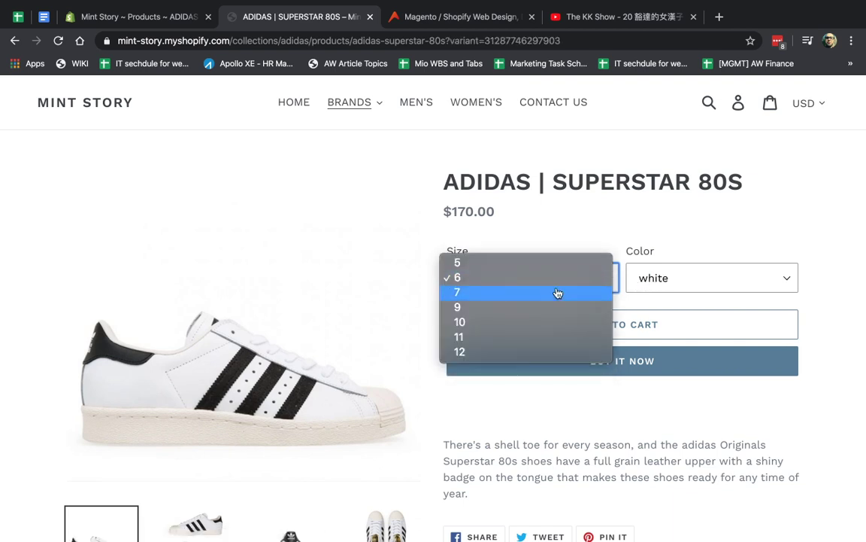
click(602, 226)
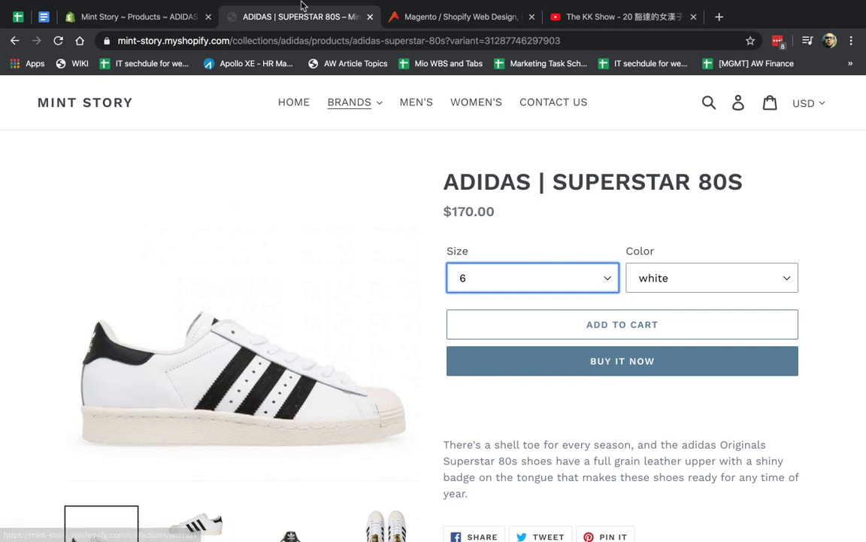
Switch back to the admin and review the variants list and the image choices for the 5 / white variant
click(139, 17)
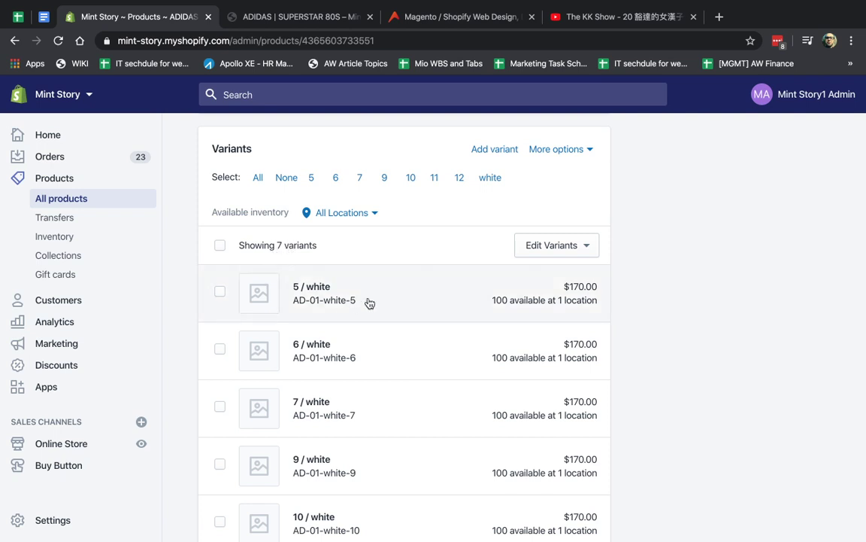
scroll(407, 317, down, 5)
scroll(408, 318, up, 3)
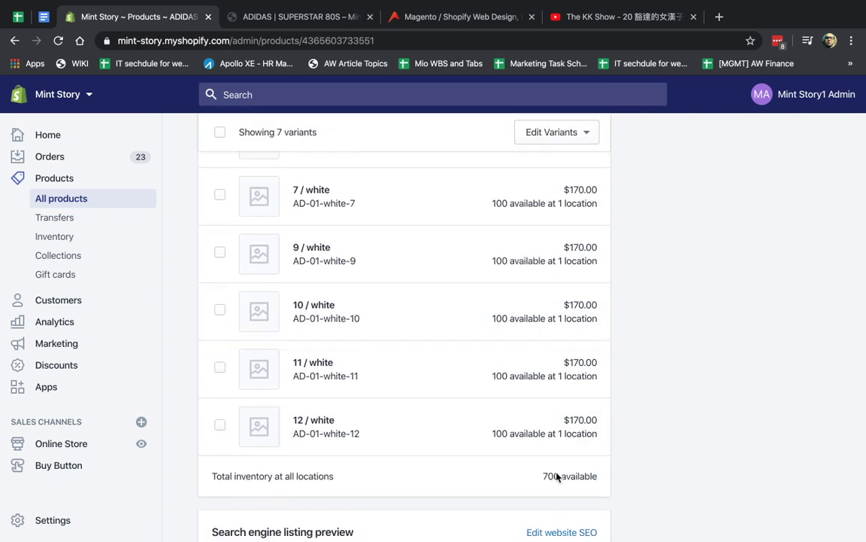
scroll(549, 474, up, 5)
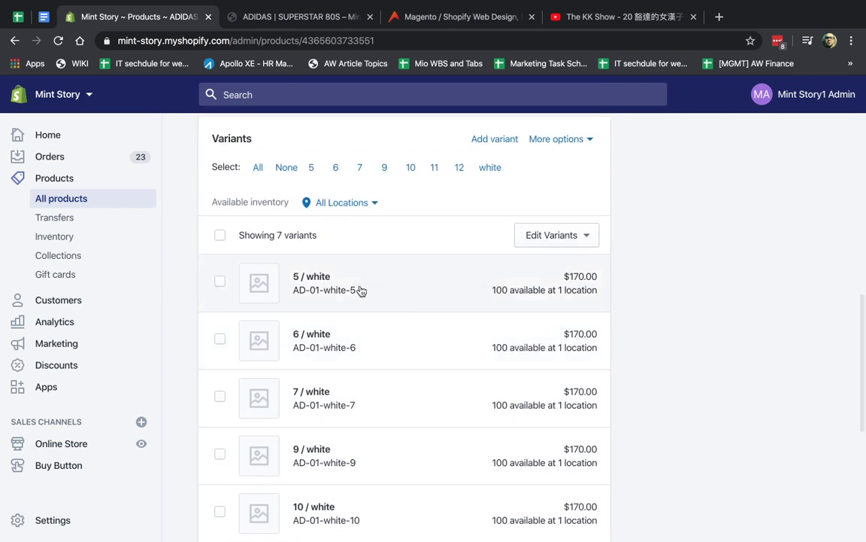
click(258, 283)
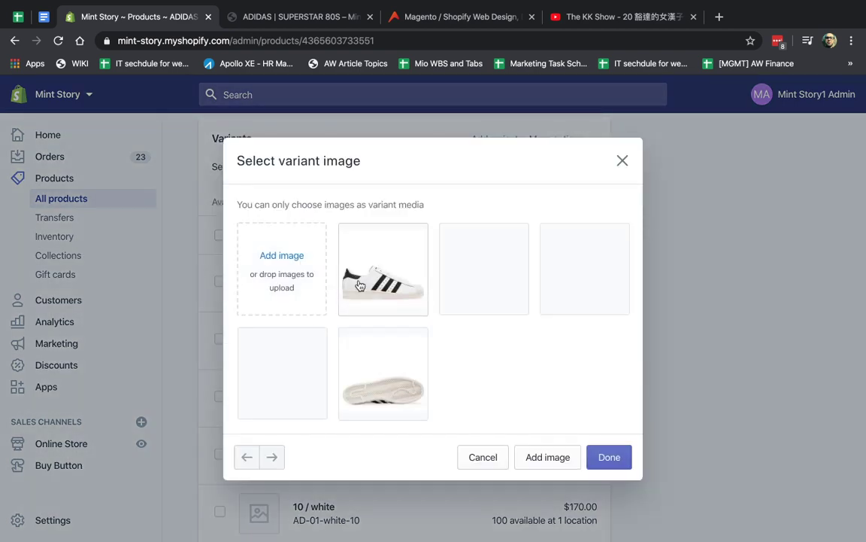
click(622, 161)
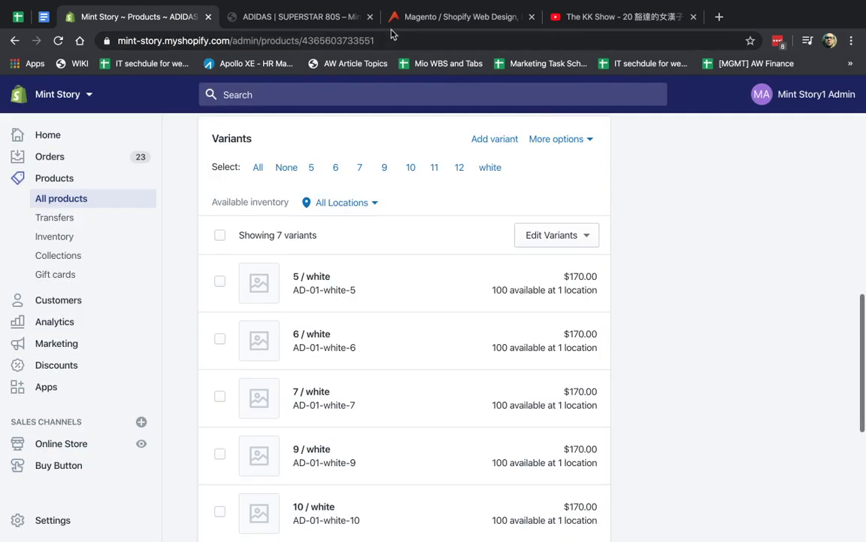
Switch to the storefront, select size 7 in white and look over the product's images
click(333, 16)
click(560, 280)
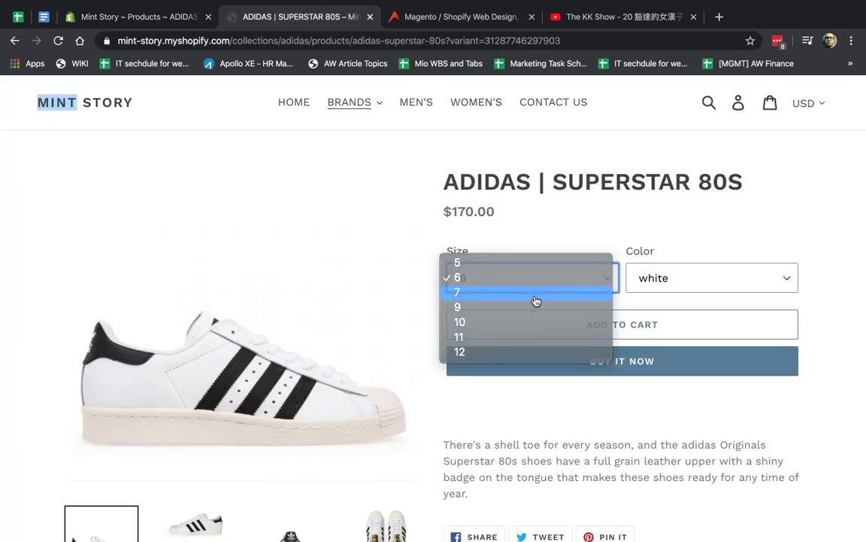
click(535, 294)
click(633, 275)
click(687, 253)
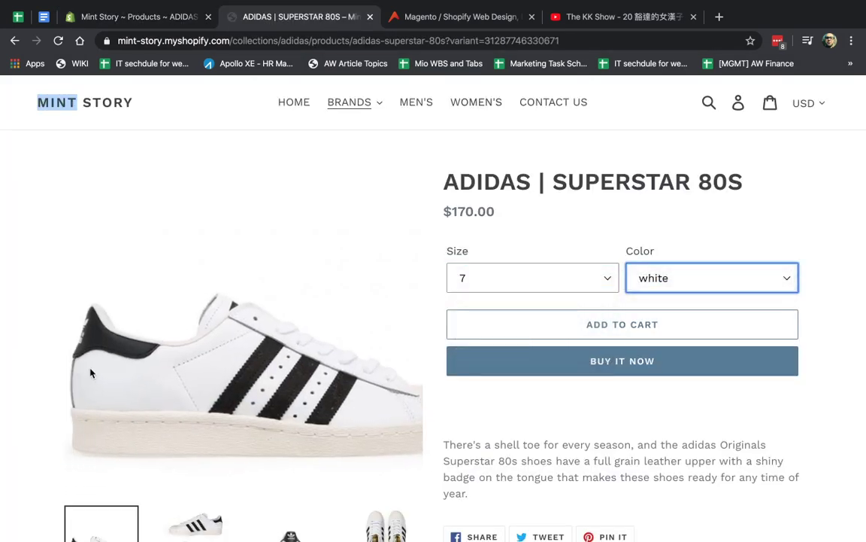
scroll(308, 353, down, 3)
scroll(308, 353, up, 1)
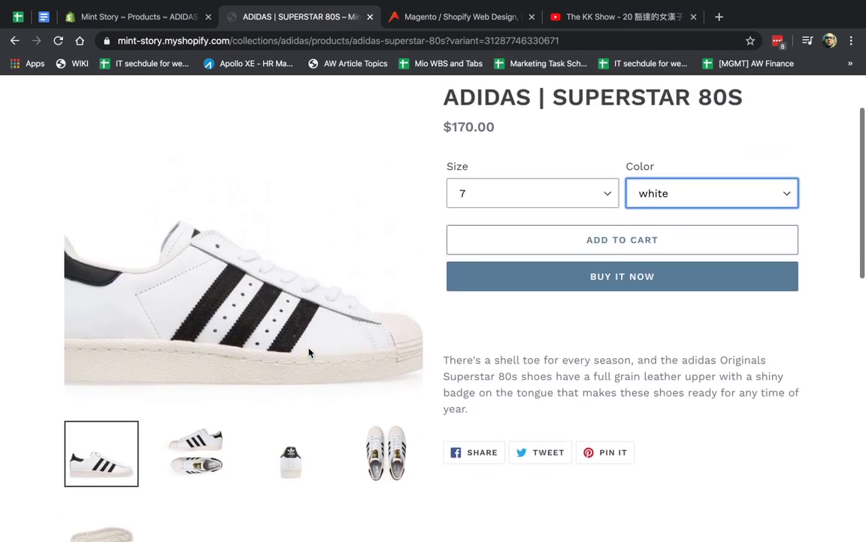
Back in the admin, assign the image showing the shoe from the side and above to the 5 / white variant
click(142, 17)
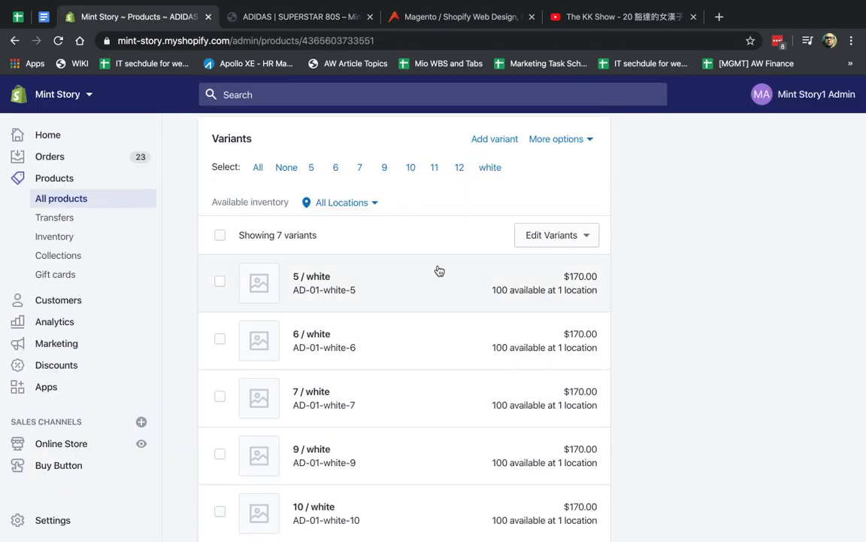
click(242, 287)
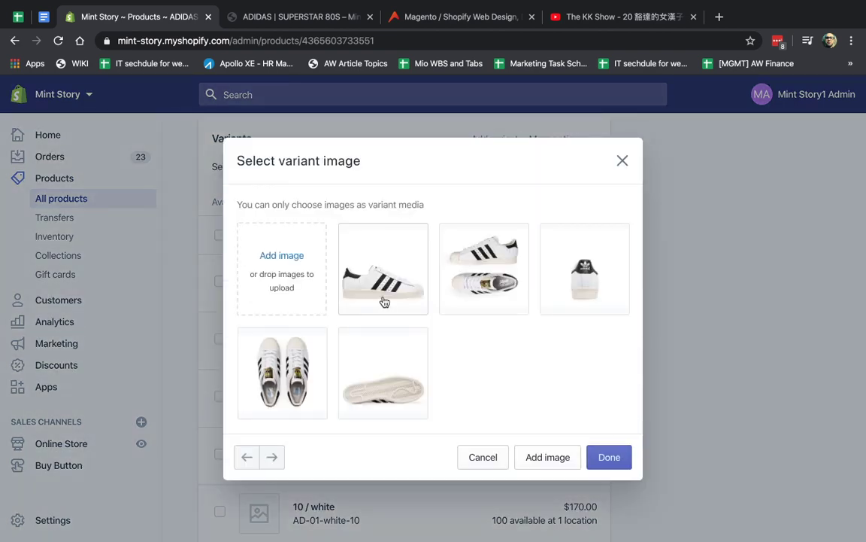
click(308, 279)
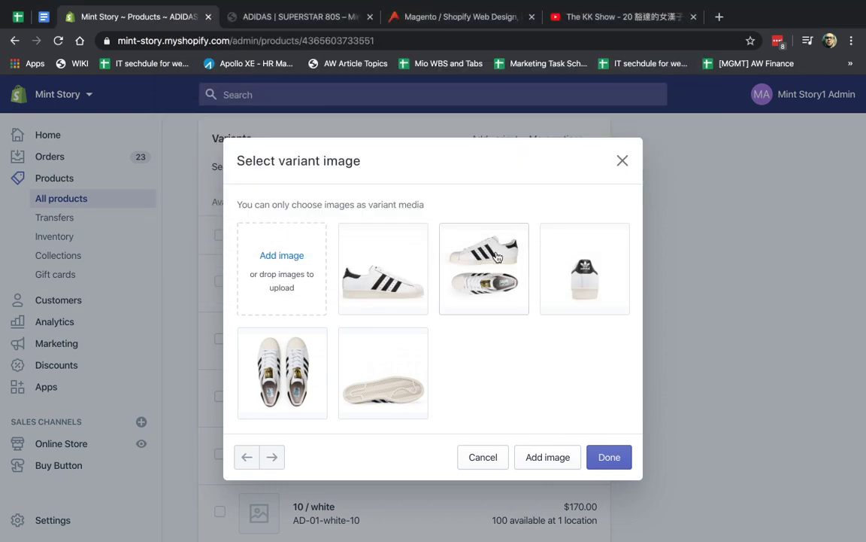
click(481, 265)
click(620, 456)
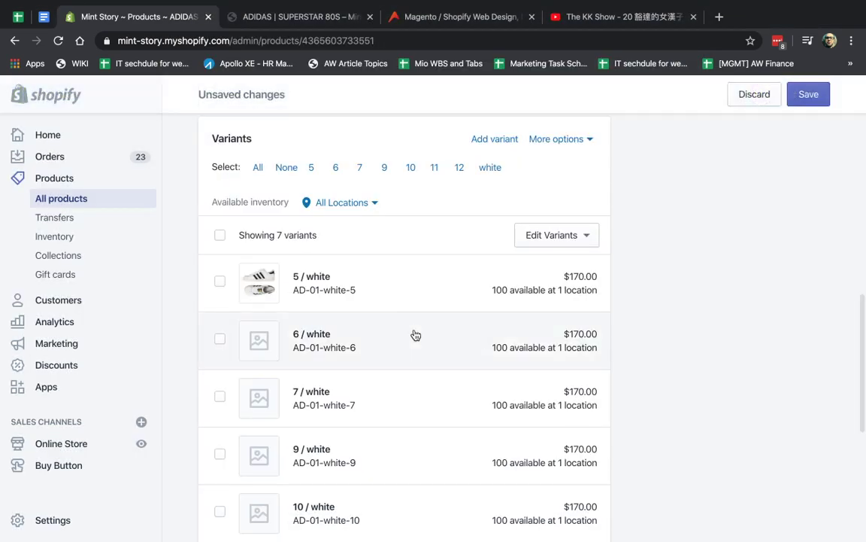
Assign the top-down image of the shoe pair to the 6 / white variant
click(259, 340)
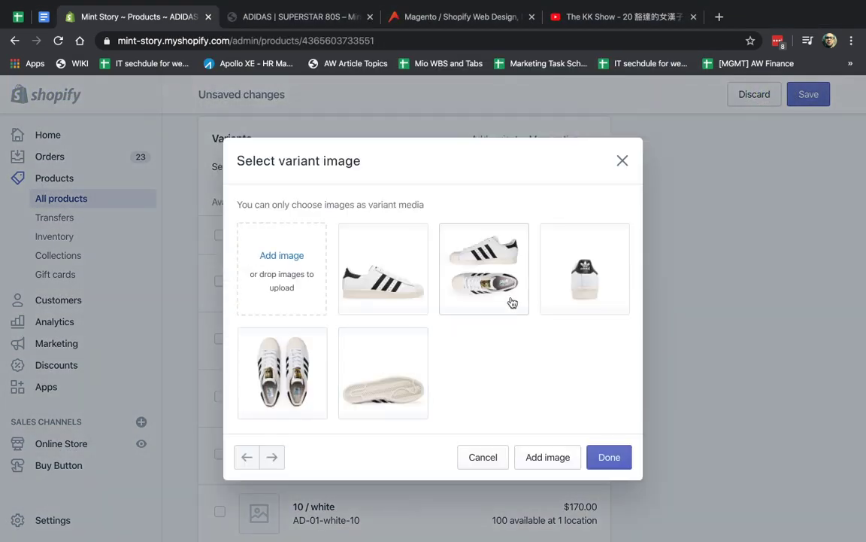
click(282, 370)
click(607, 457)
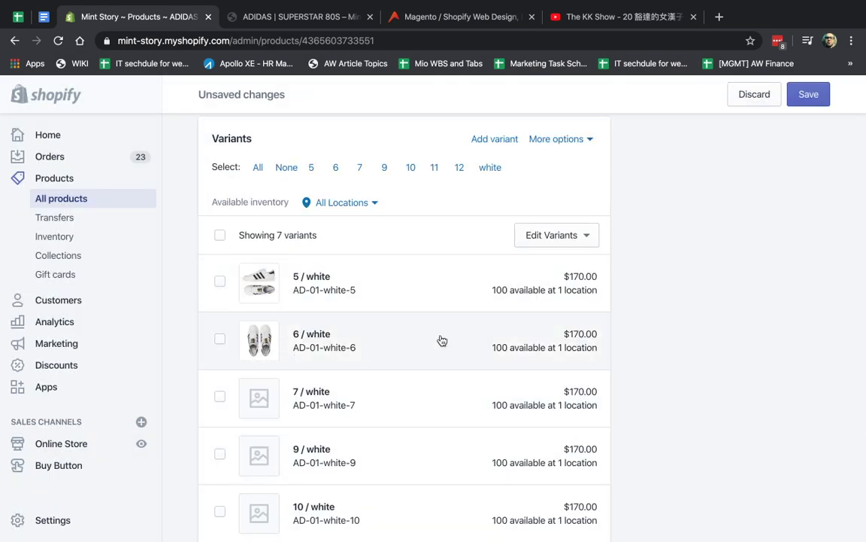
Save the product with its new variant images and return to the variants list
click(468, 277)
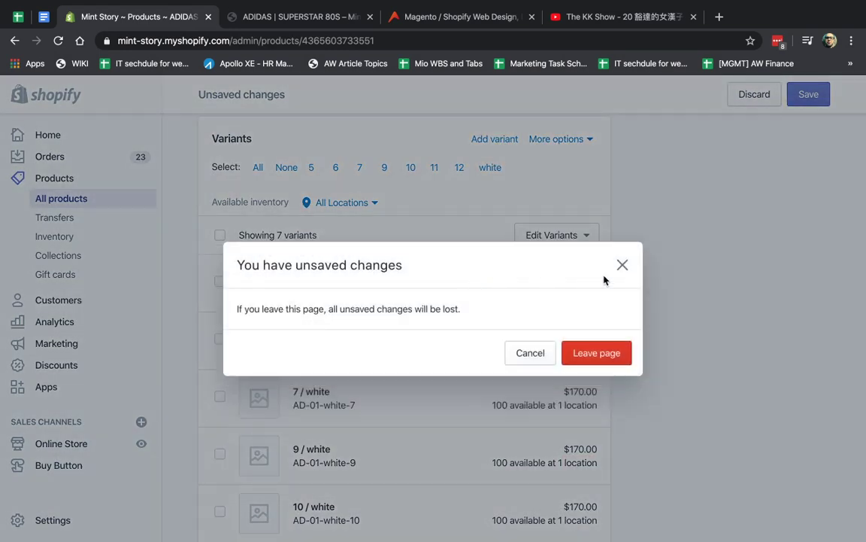
click(621, 267)
click(820, 99)
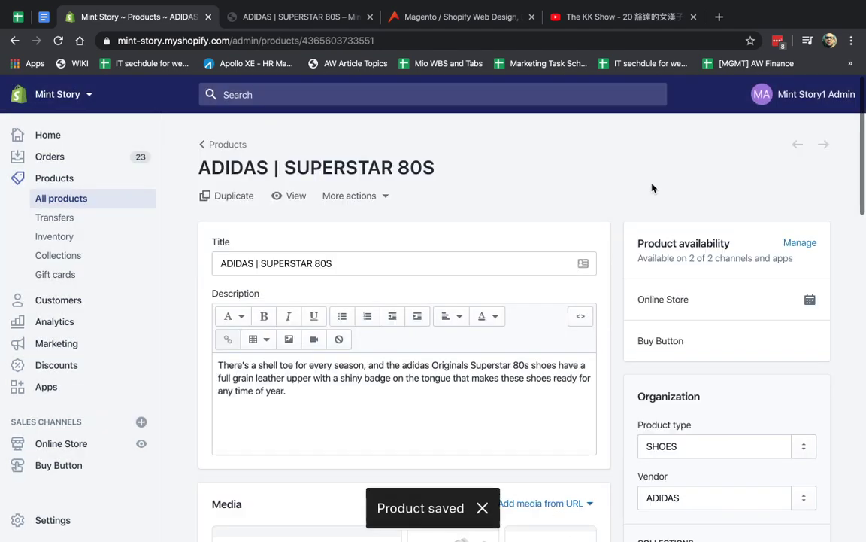
scroll(443, 311, down, 2)
scroll(443, 310, down, 8)
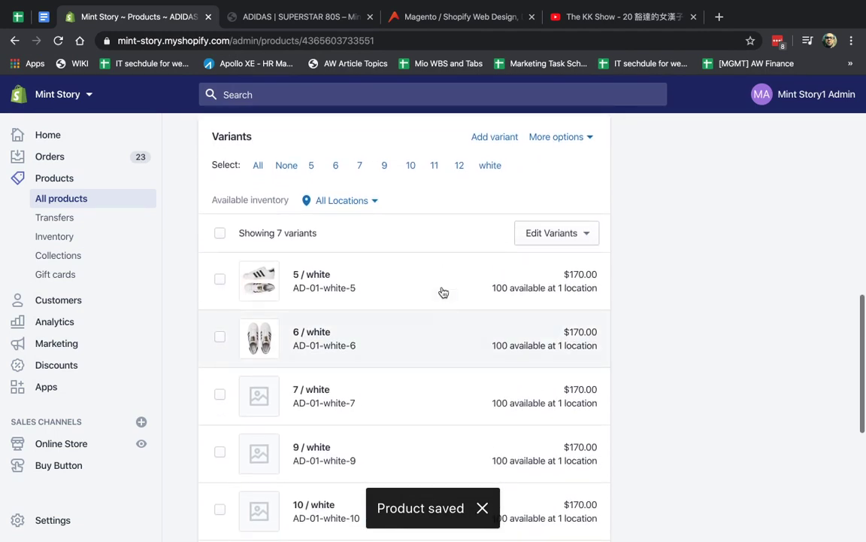
Look over the inventory locations offered for the product's variants
double_click(266, 202)
triple_click(265, 201)
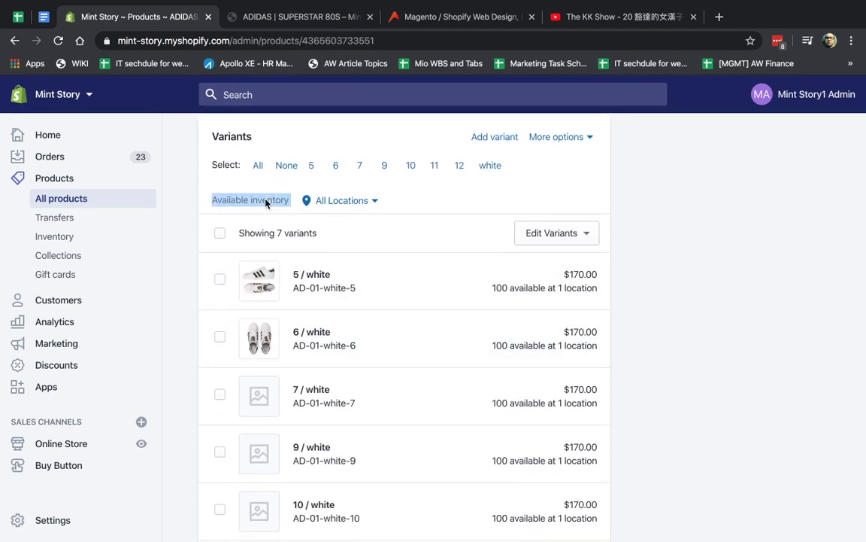
click(342, 200)
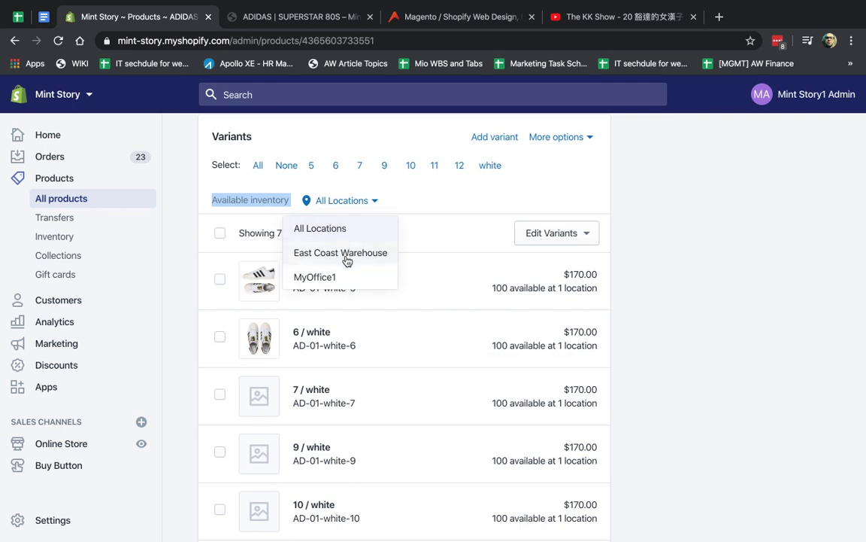
Select all variants of ADIDAS | SUPERSTAR 80S and open them in the bulk editor
click(450, 240)
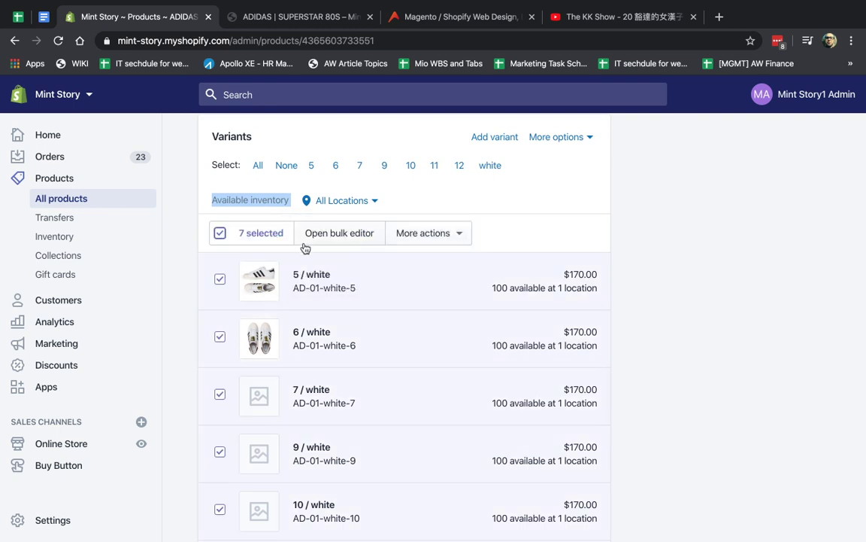
click(221, 234)
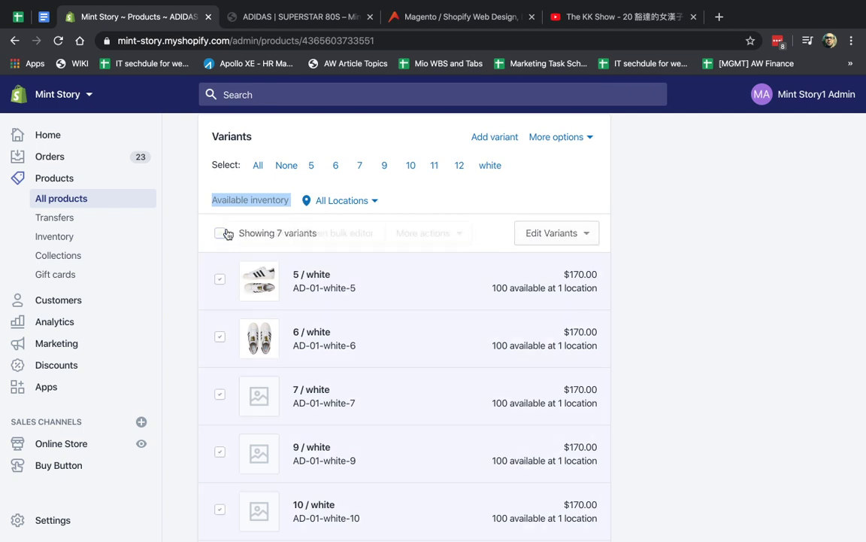
click(225, 234)
click(328, 234)
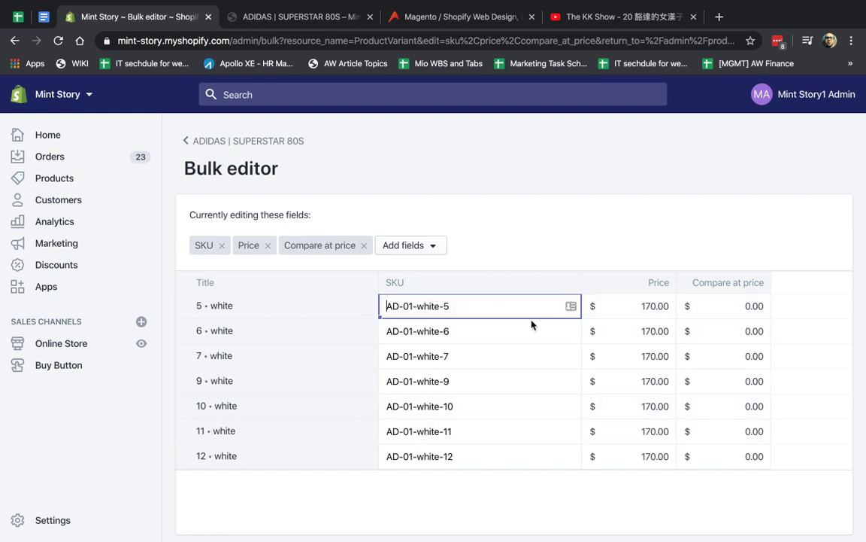
Set the price of the 5 / white variant to 180.00 and of the 10 / white variant to 190.00
click(649, 305)
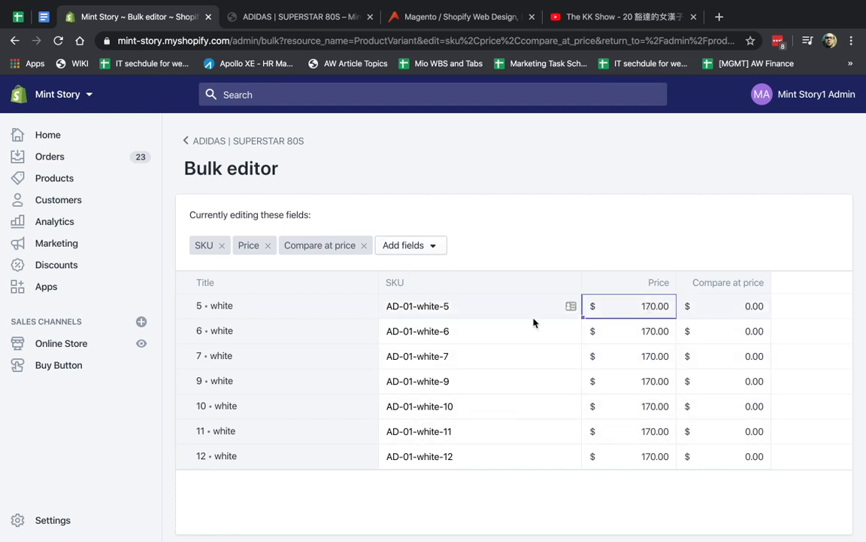
click(454, 305)
click(634, 310)
key(BackSpace)
text(8)
click(651, 407)
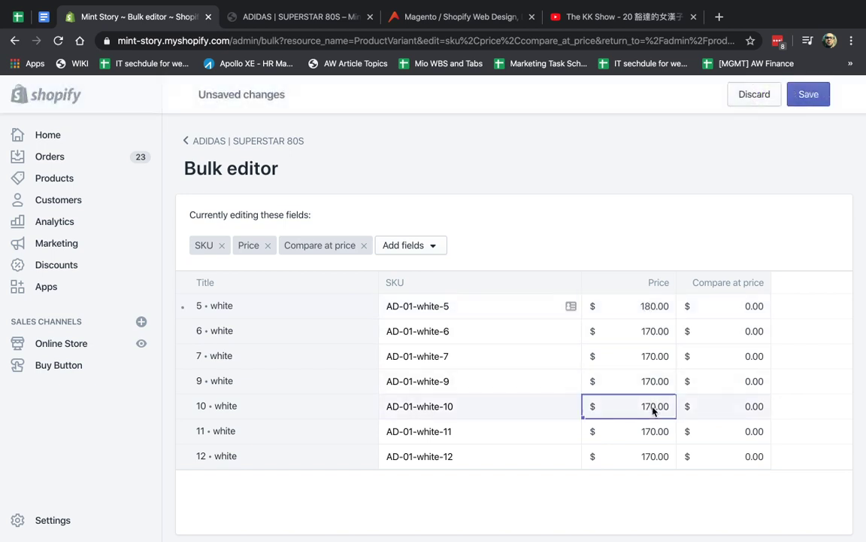
click(651, 408)
text(9)
Add the Weight field to the bulk editor and look over the other fields that can be added
click(434, 245)
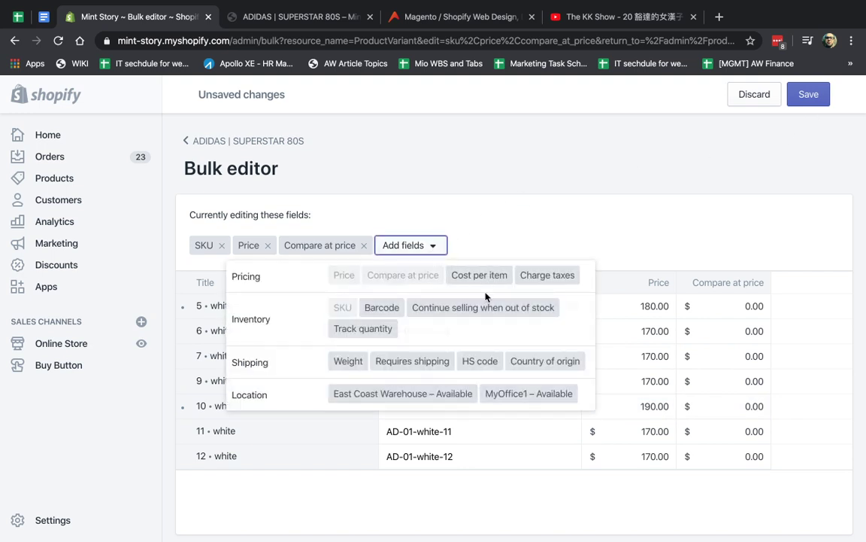
click(348, 363)
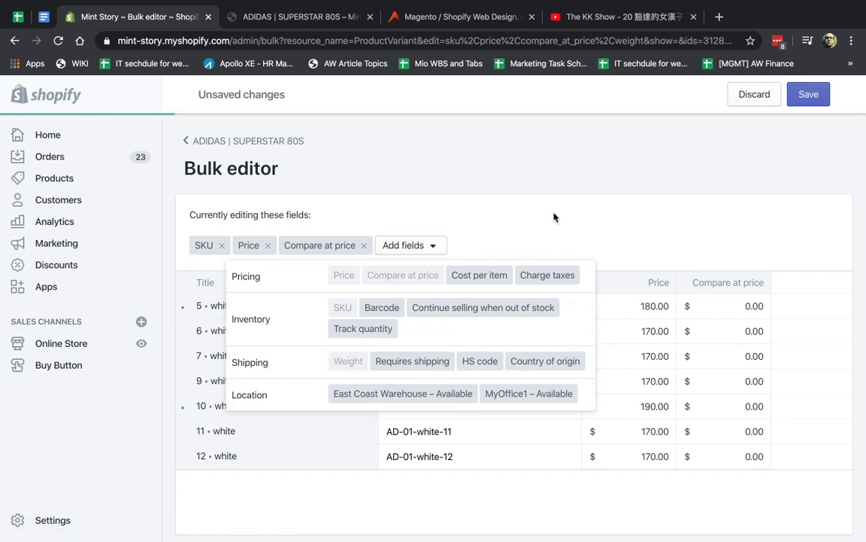
click(555, 217)
scroll(666, 393, right, 1)
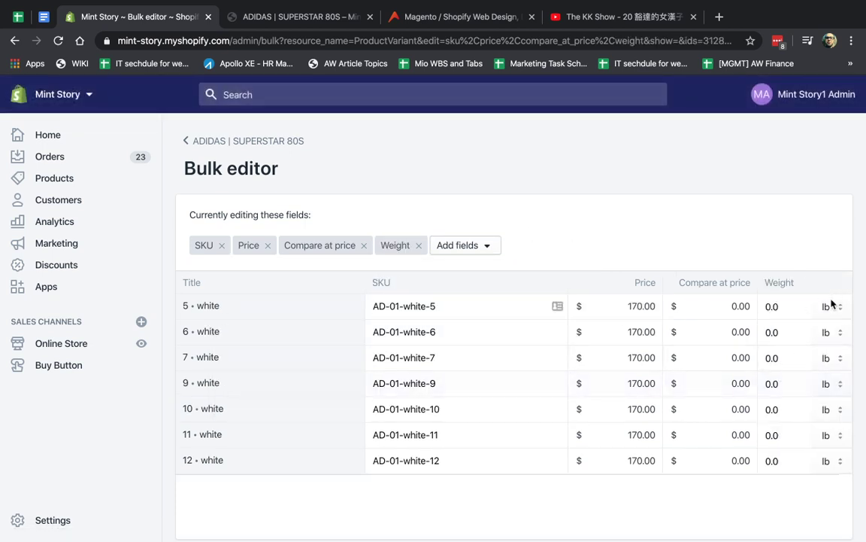
click(485, 246)
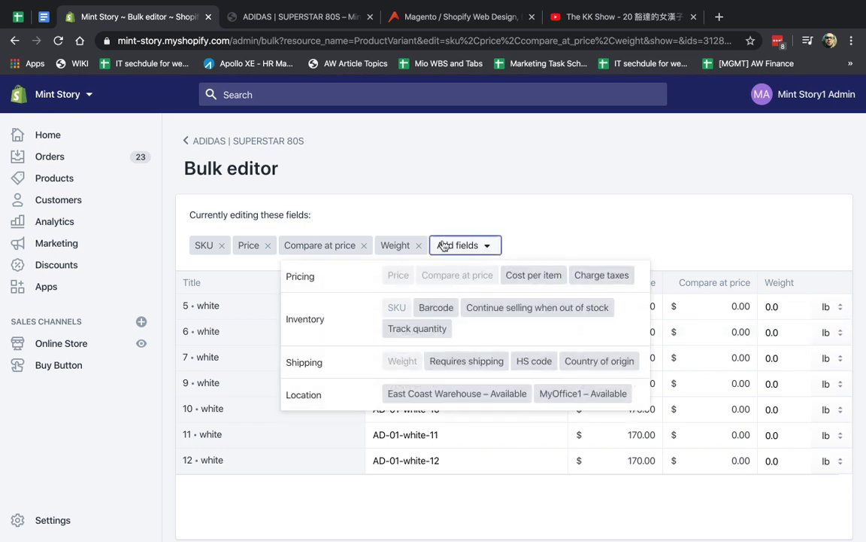
click(567, 225)
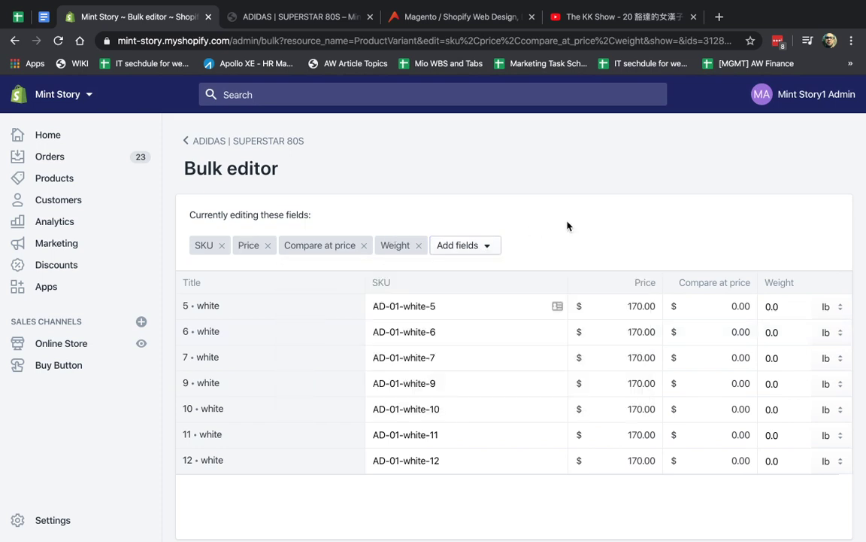
Leave the bulk editor without saving and return to the variants list of ADIDAS | SUPERSTAR 80S
click(254, 141)
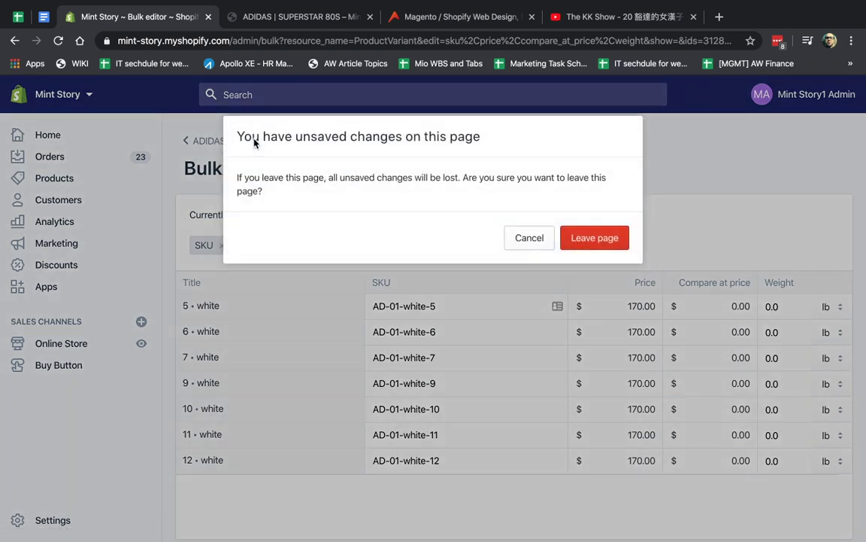
click(594, 235)
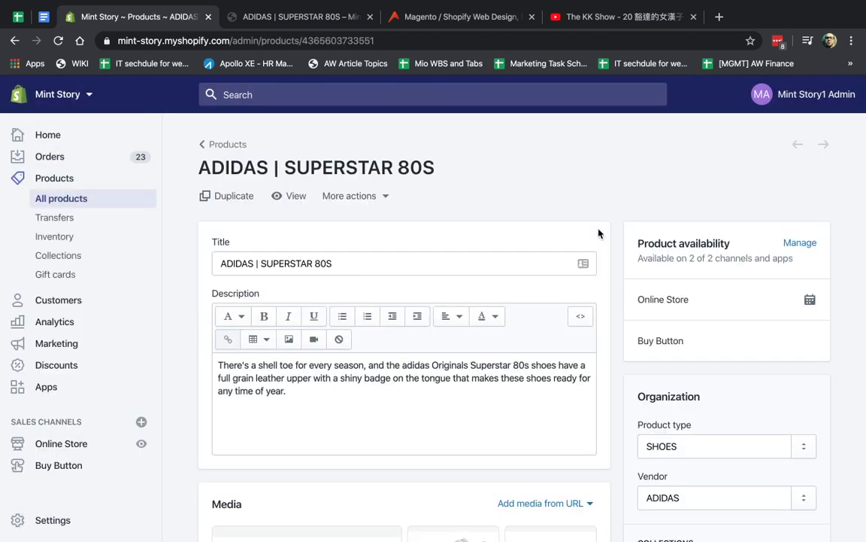
scroll(611, 236, down, 1)
scroll(611, 235, down, 15)
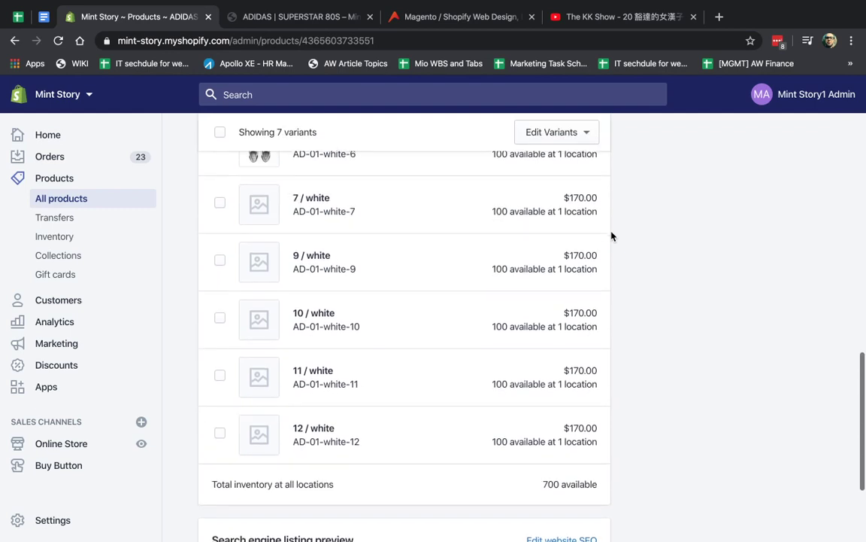
scroll(435, 276, up, 2)
Open the 5 / white variant and review its options, pricing, inventory and shipping details
click(397, 228)
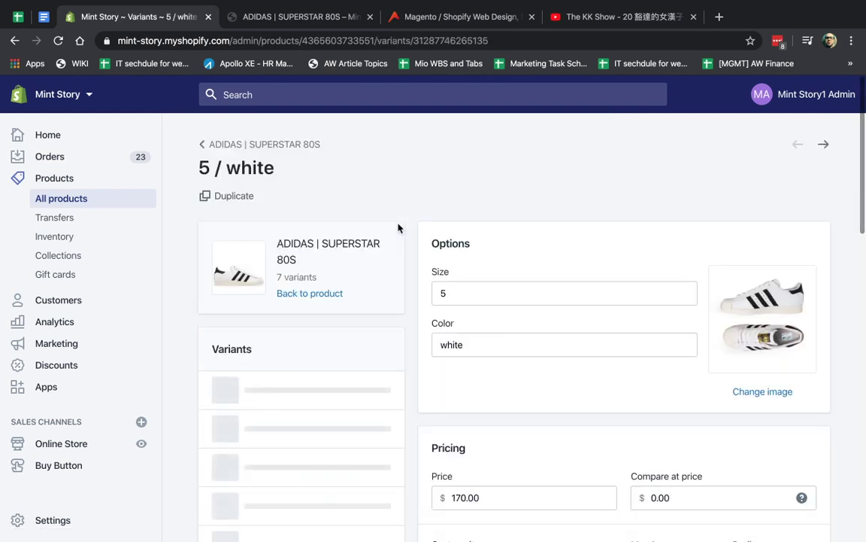
scroll(511, 277, down, 1)
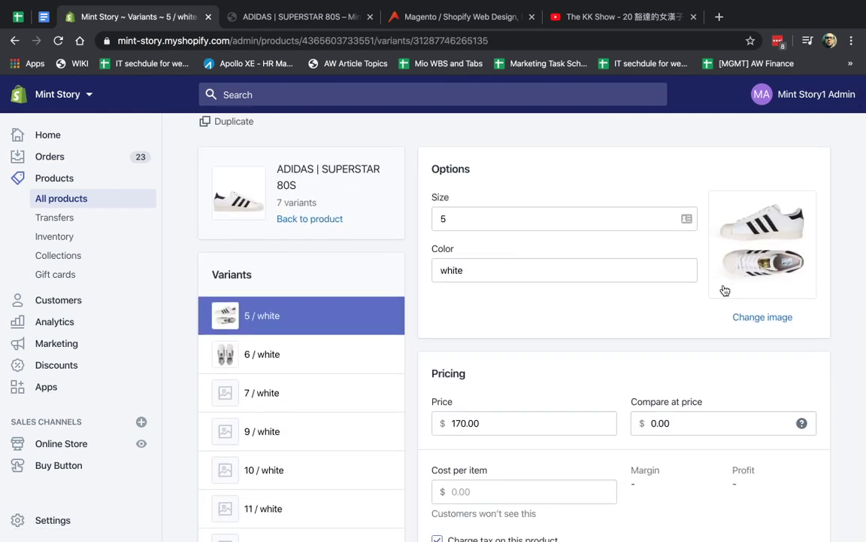
scroll(723, 290, down, 2)
scroll(571, 397, down, 3)
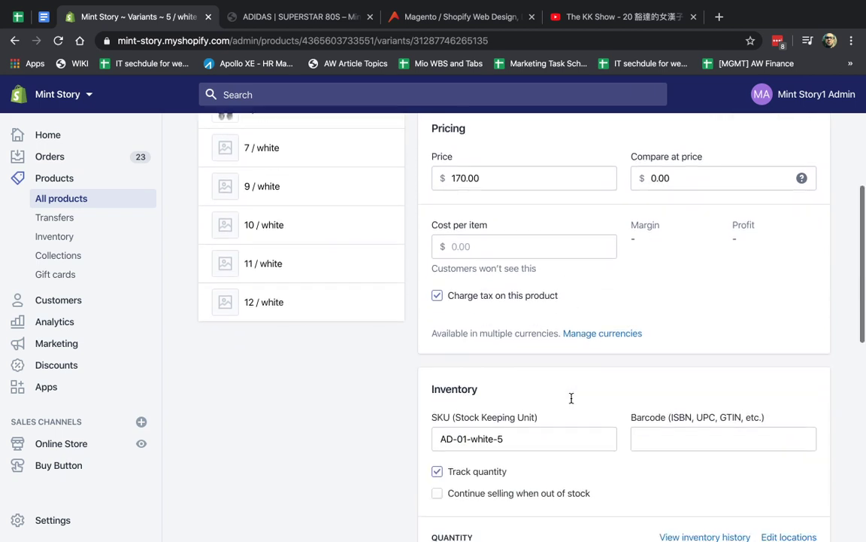
scroll(561, 310, down, 2)
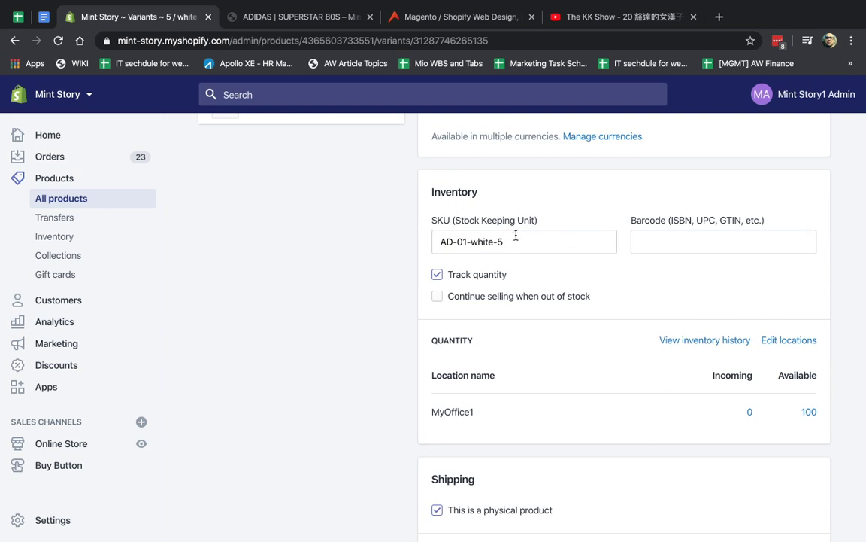
scroll(628, 386, down, 2)
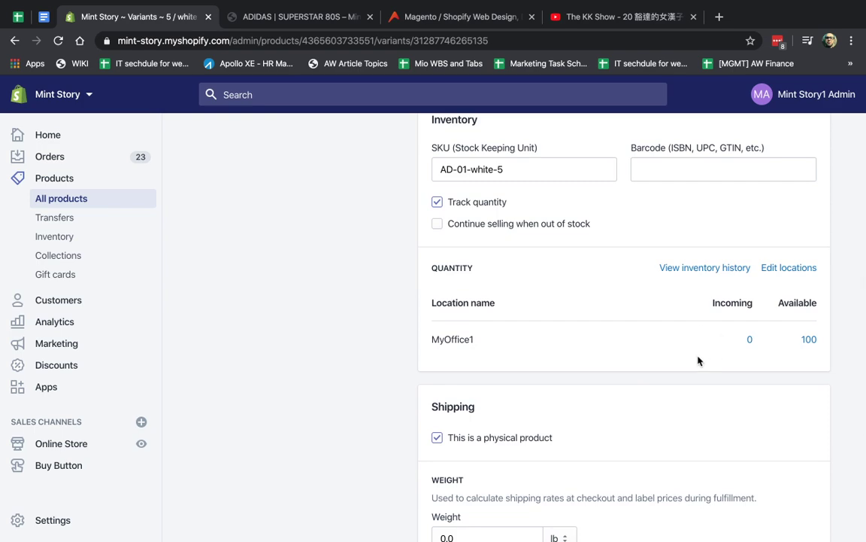
scroll(634, 442, down, 2)
scroll(633, 442, up, 10)
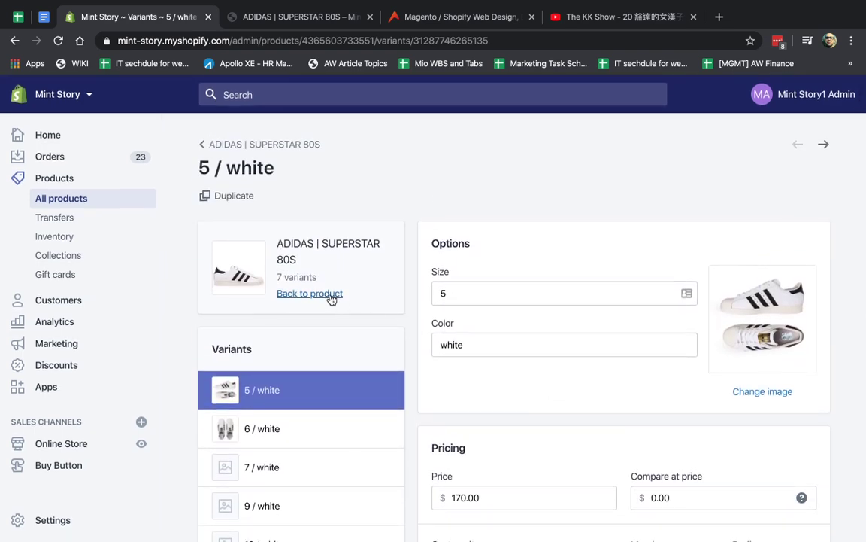
Return to the product and check the additional options available for managing its variants
click(331, 294)
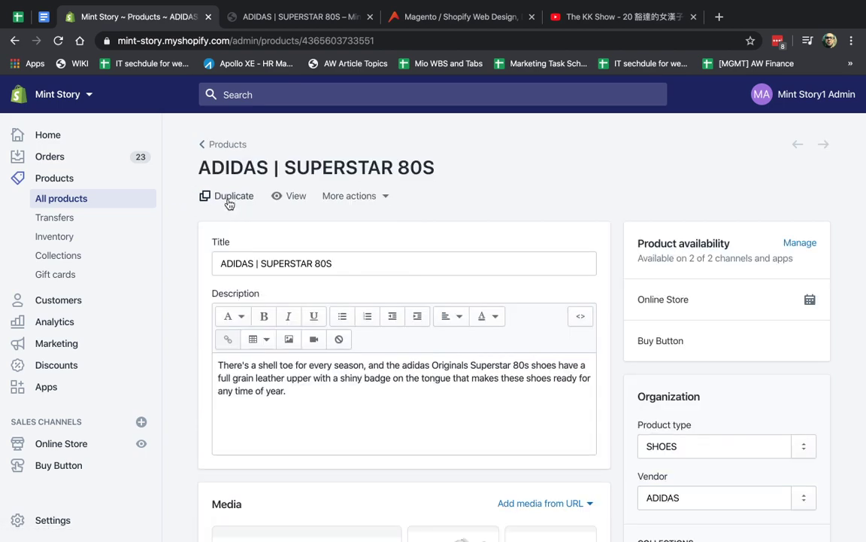
scroll(587, 308, down, 2)
scroll(588, 308, down, 8)
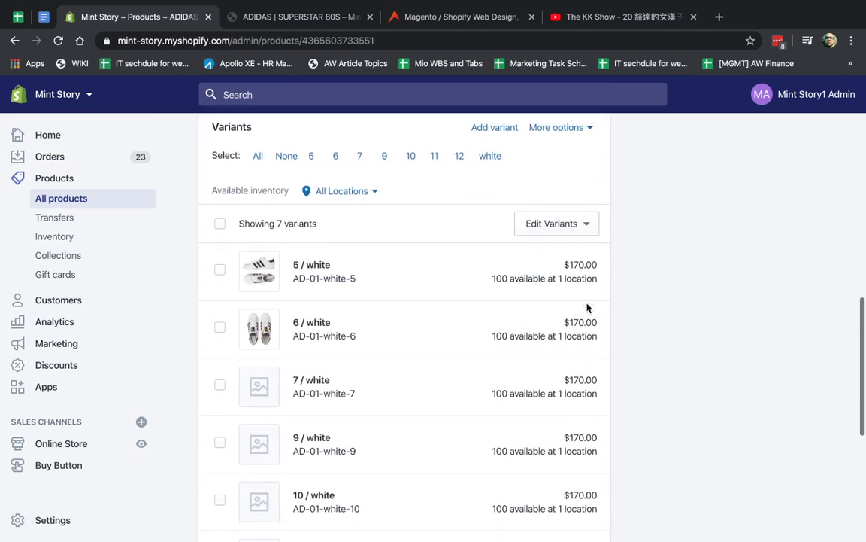
scroll(606, 345, up, 1)
click(553, 167)
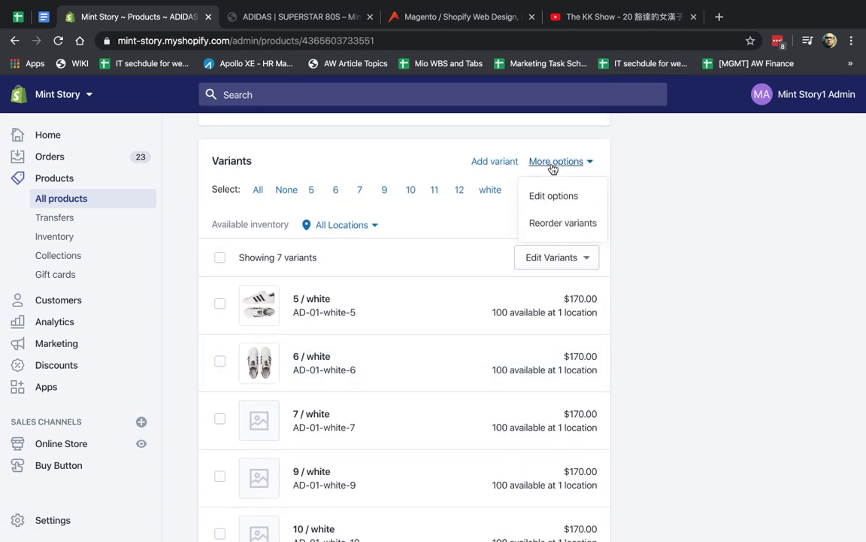
click(627, 181)
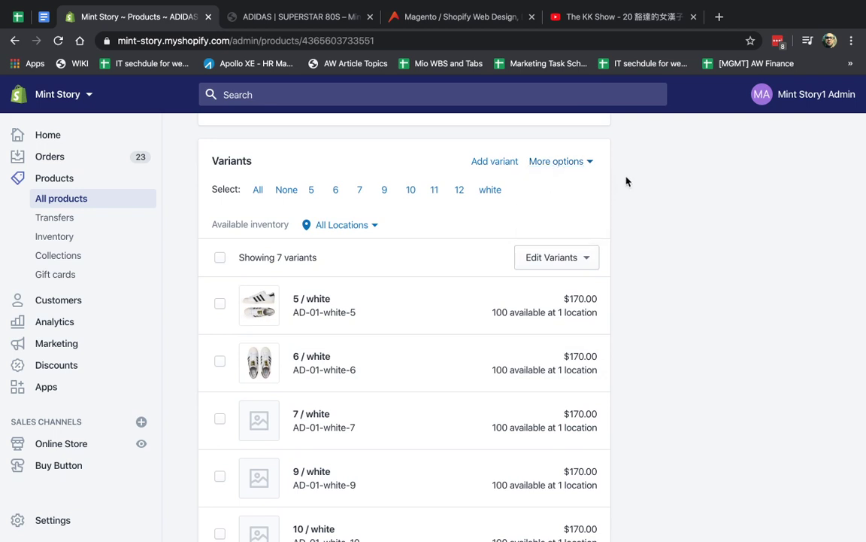
Go to the list of all products and start adding a new product, continuing to its variants section
click(81, 200)
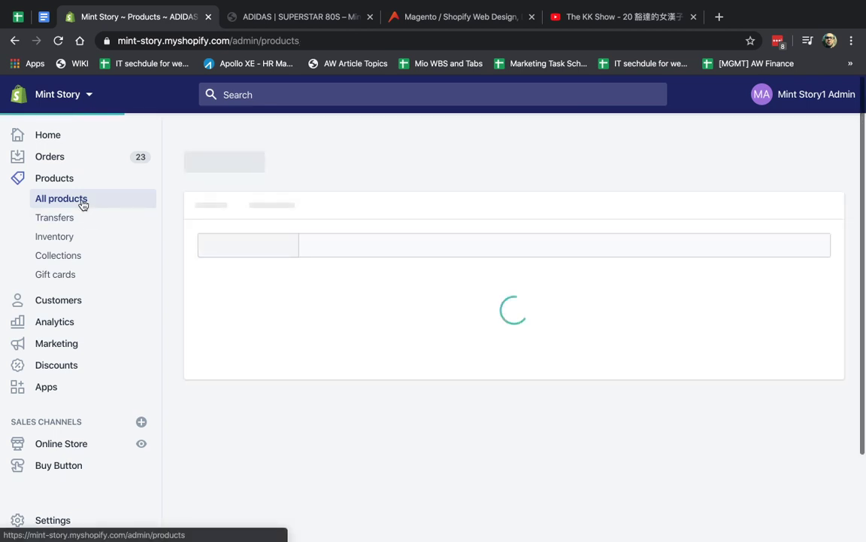
click(807, 156)
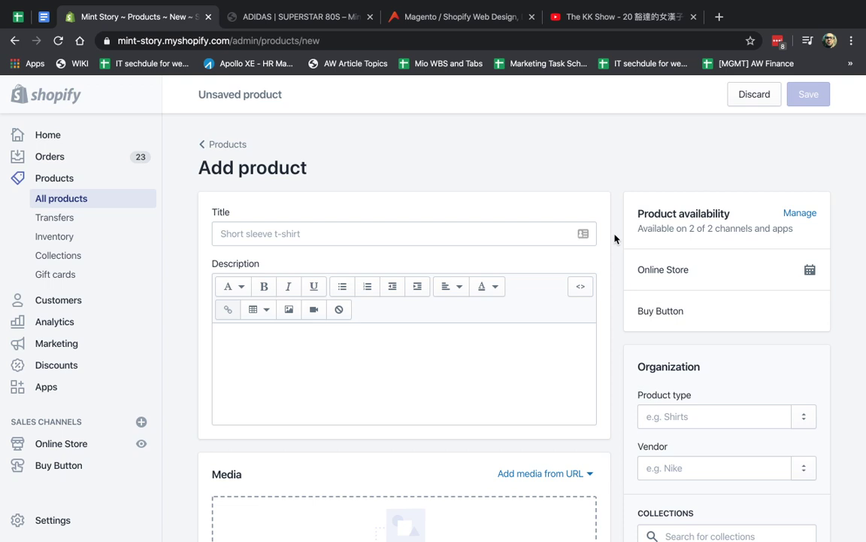
scroll(615, 238, down, 12)
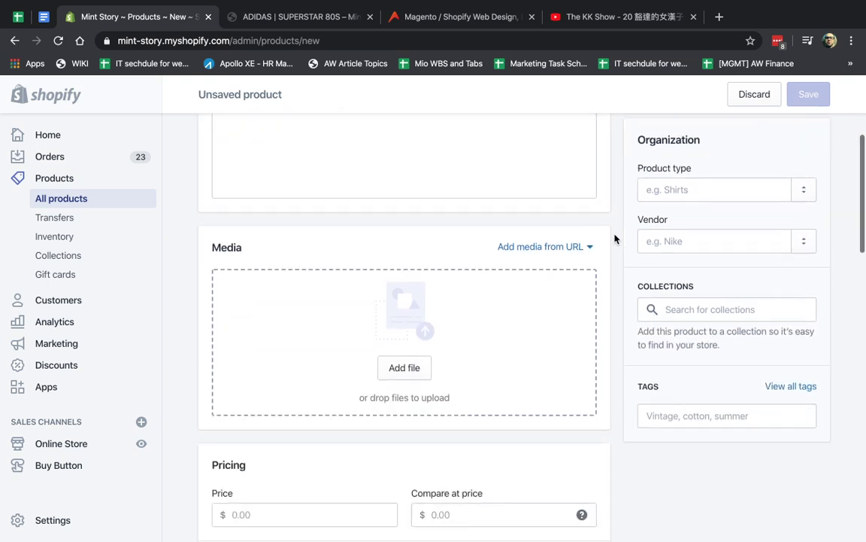
scroll(615, 238, down, 10)
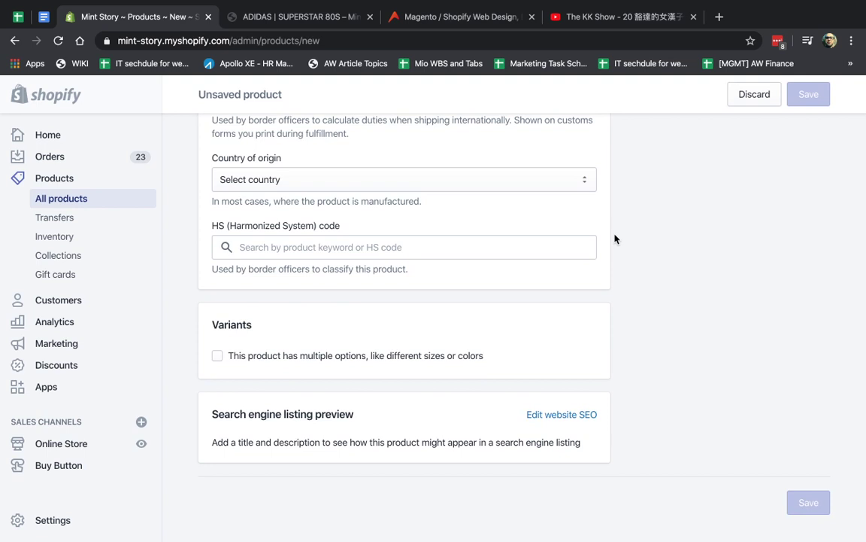
Enable multiple options for the new product and give the Size option the values M, S, L and XL
click(354, 356)
scroll(412, 362, down, 2)
click(288, 303)
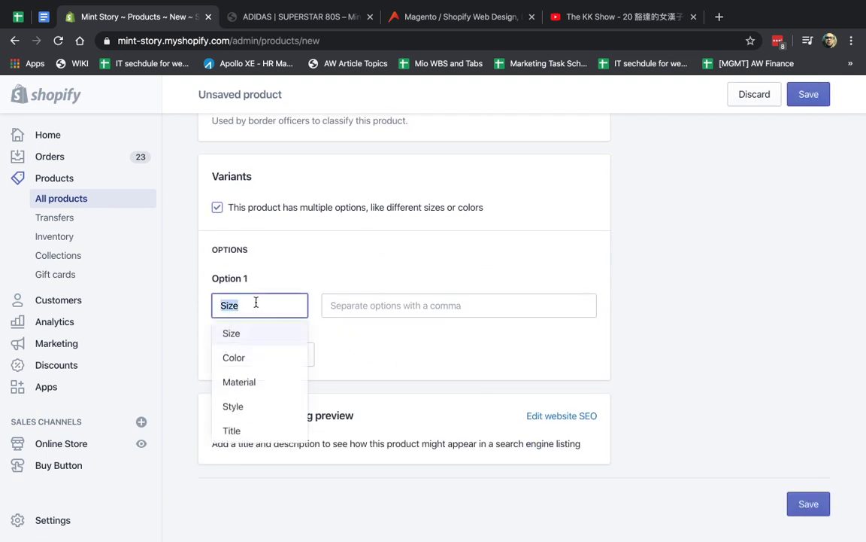
click(385, 347)
click(331, 304)
text(M)
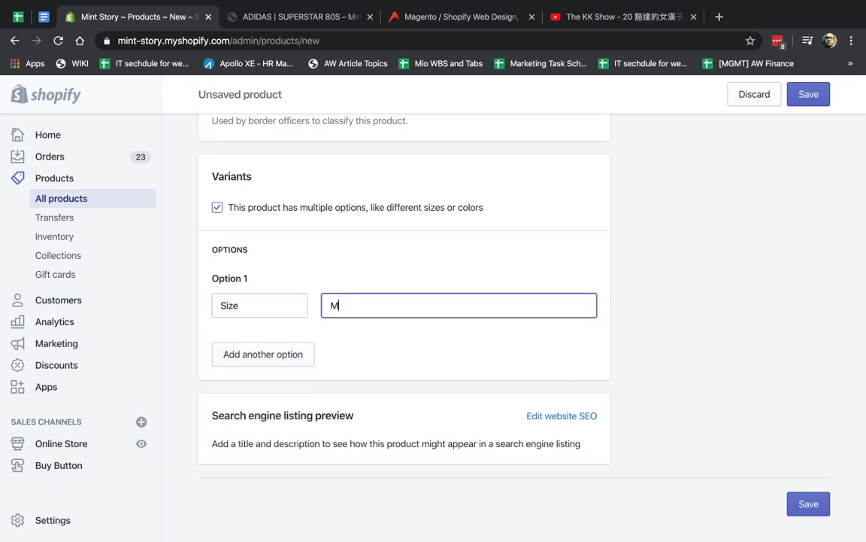
key(Return)
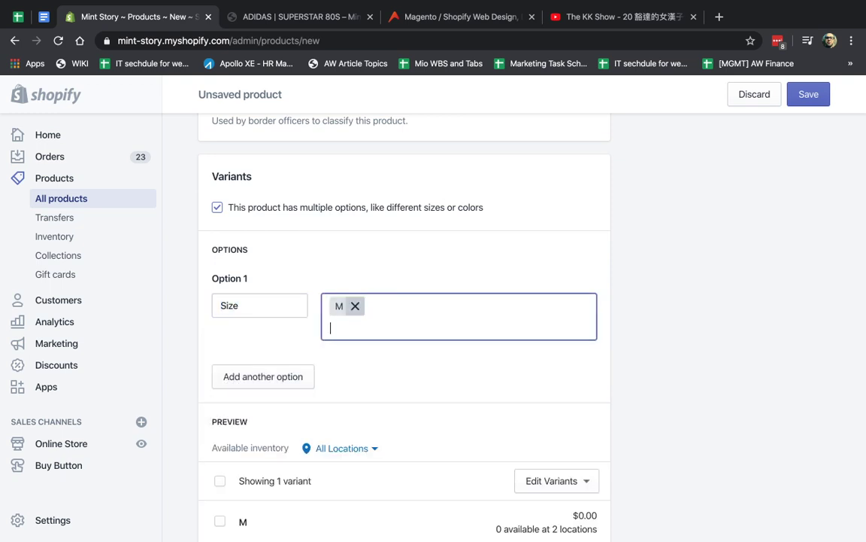
text(S)
key(Return)
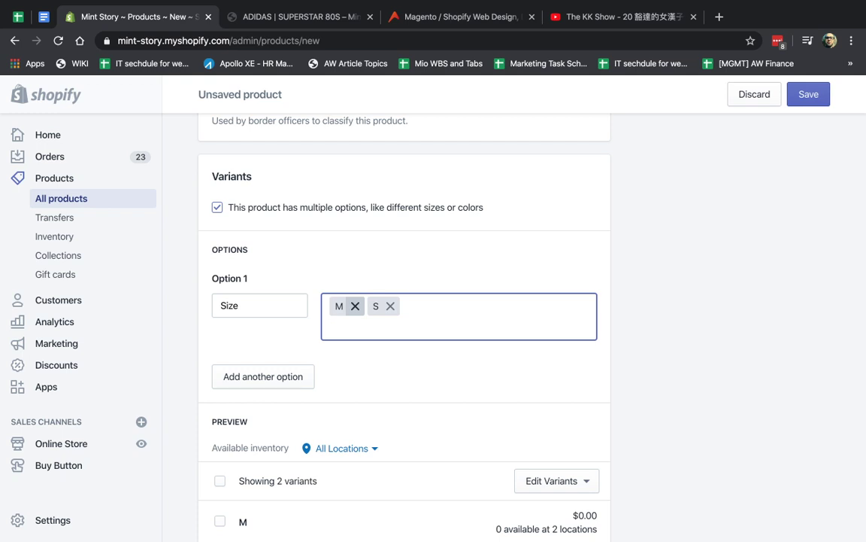
key(Return)
key(Return)
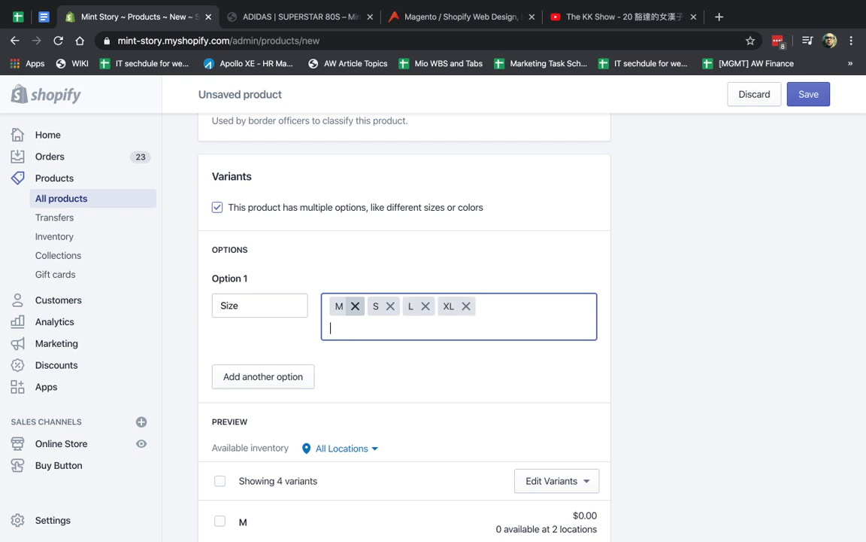
Add a second option, Color, to the new product with the values white and black
click(284, 376)
click(362, 401)
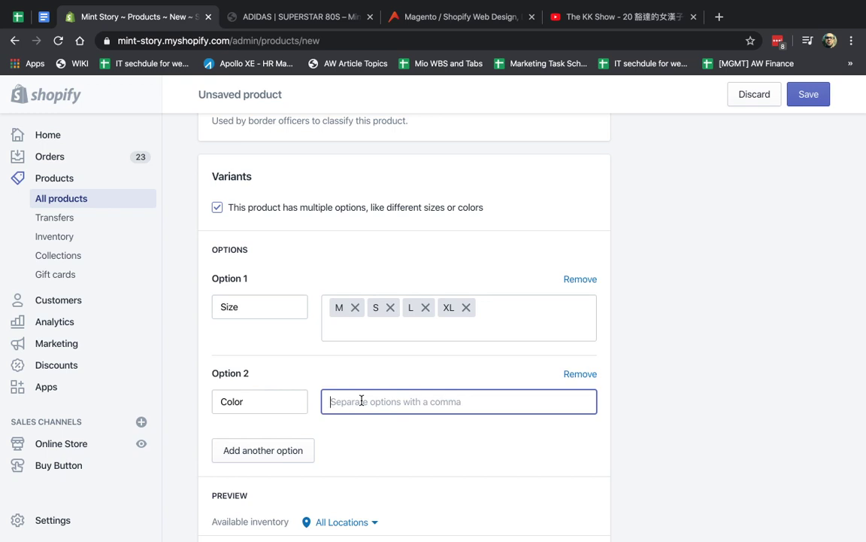
text(white)
key(Return)
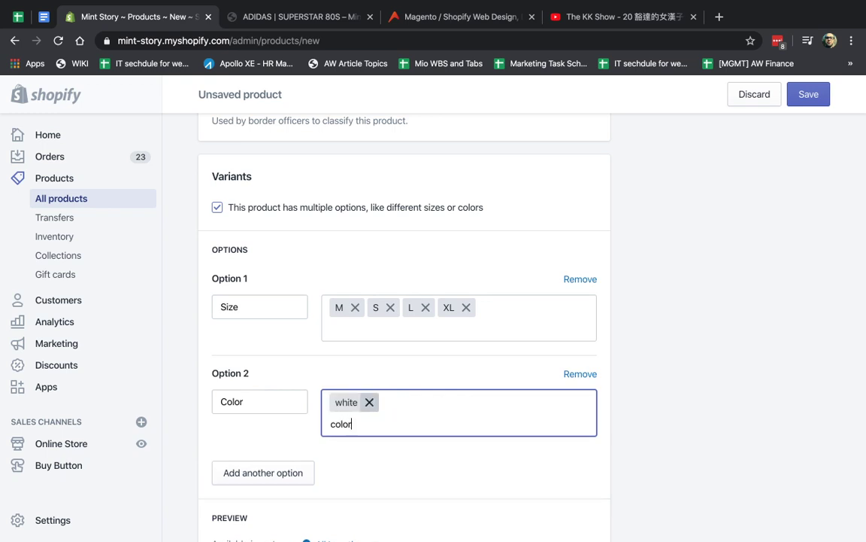
text(co)
key(BackSpace)
key(BackSpace)
text(black)
key(Return)
Add a third option, Material, to the new product with the values cotton and leather
scroll(370, 400, down, 1)
click(300, 397)
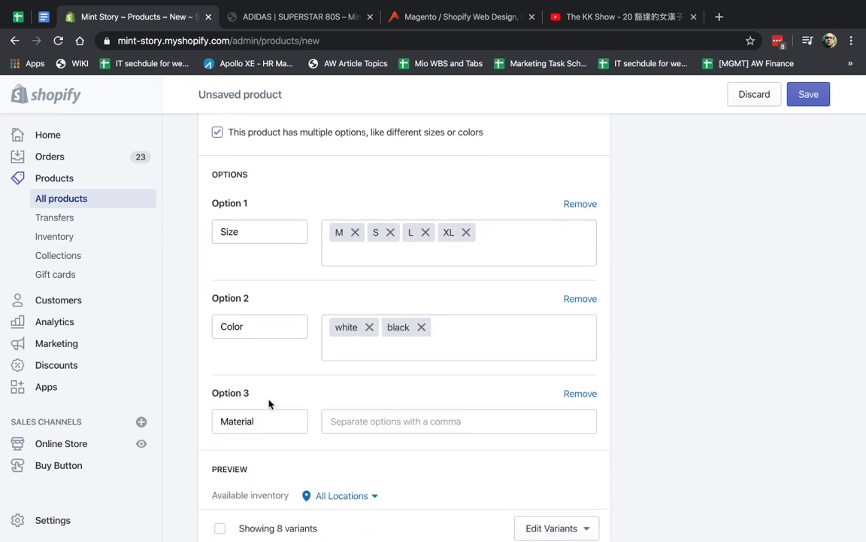
click(284, 418)
double_click(297, 420)
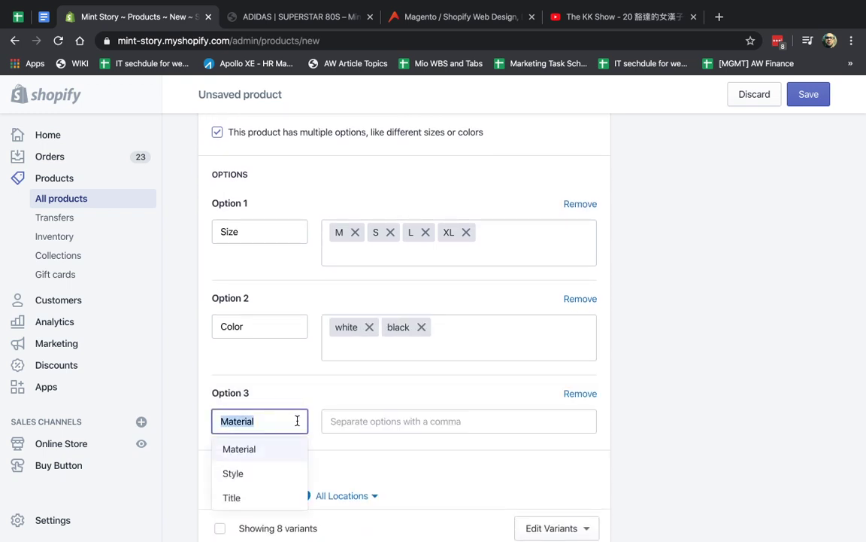
click(363, 424)
text(c)
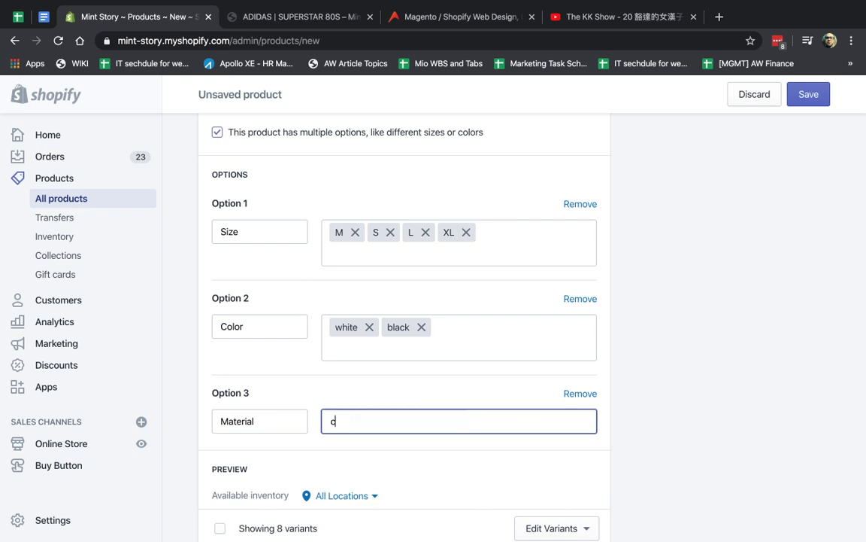
text(otton)
key(Return)
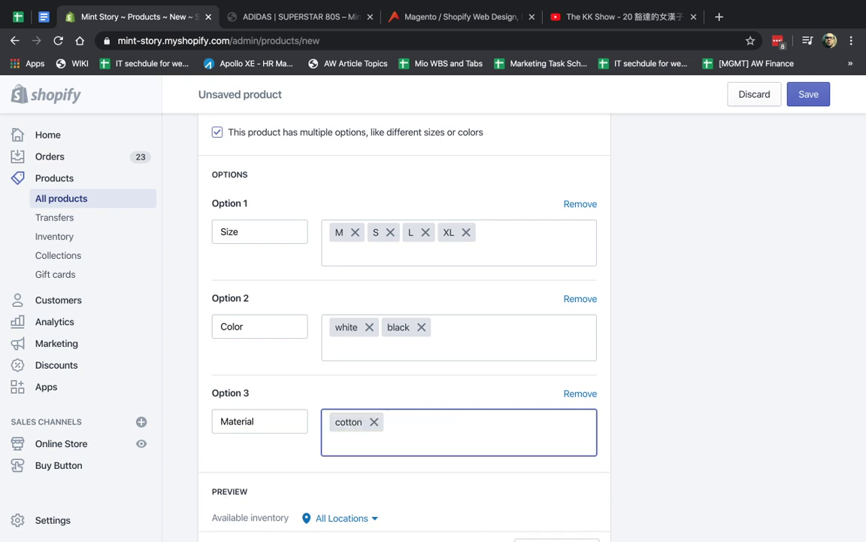
text(lether)
key(Return)
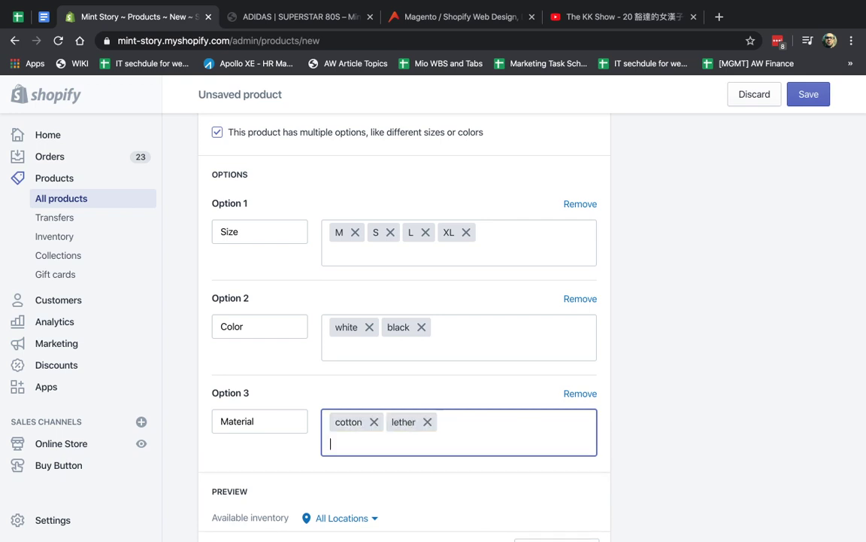
click(427, 421)
text(leather)
key(Return)
Check the list of generated variants and enter Test Product as the product title
scroll(464, 416, down, 4)
scroll(464, 417, down, 10)
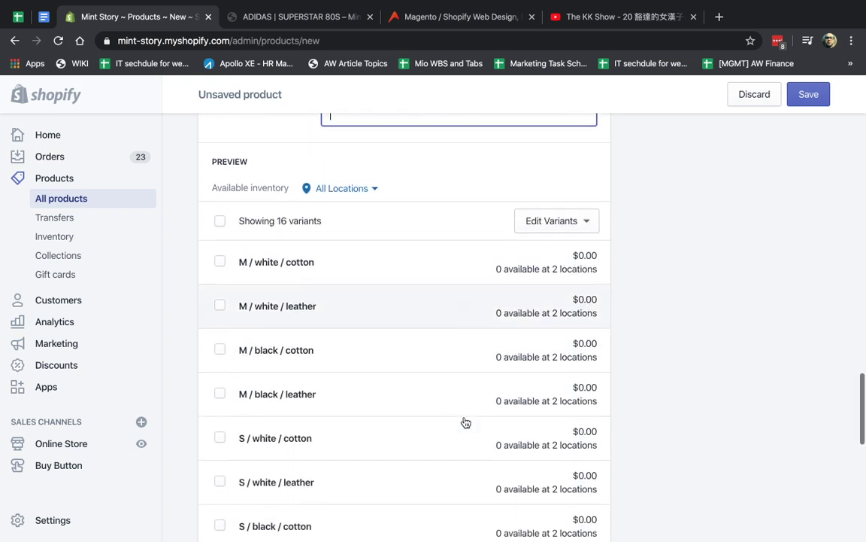
scroll(466, 422, up, 8)
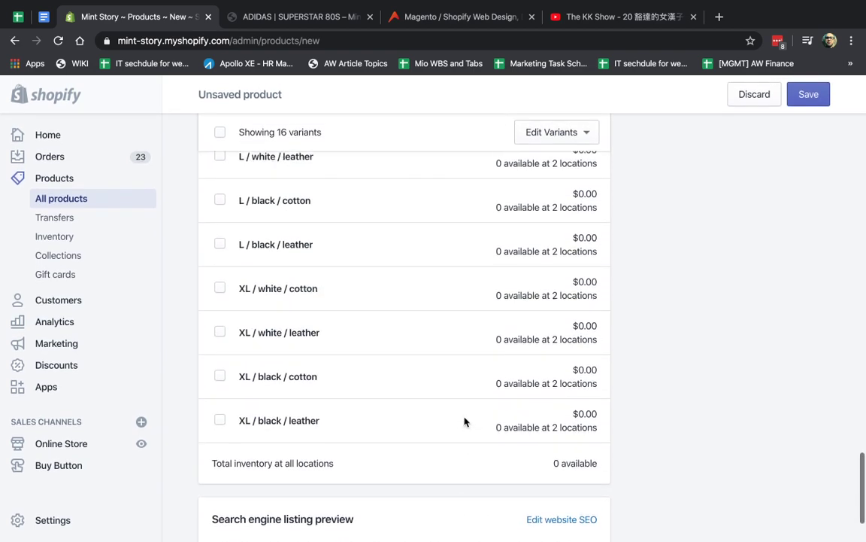
scroll(464, 421, up, 3)
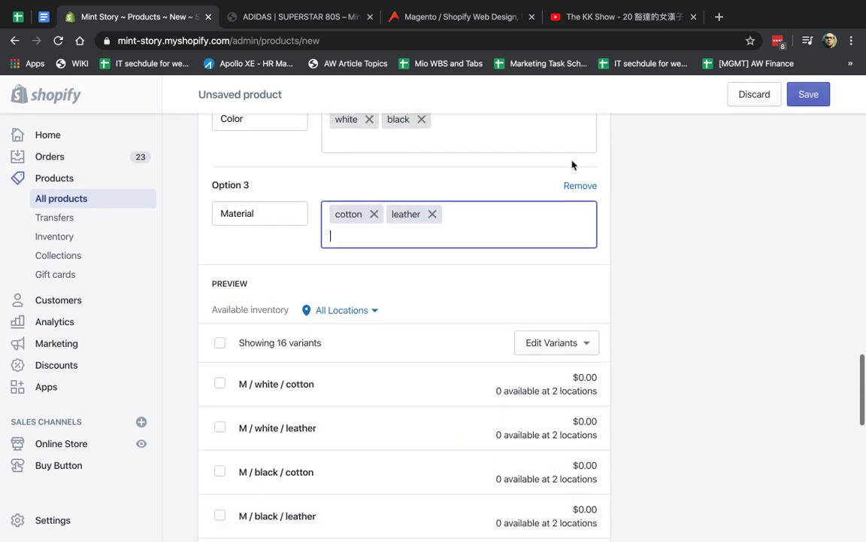
scroll(440, 322, up, 15)
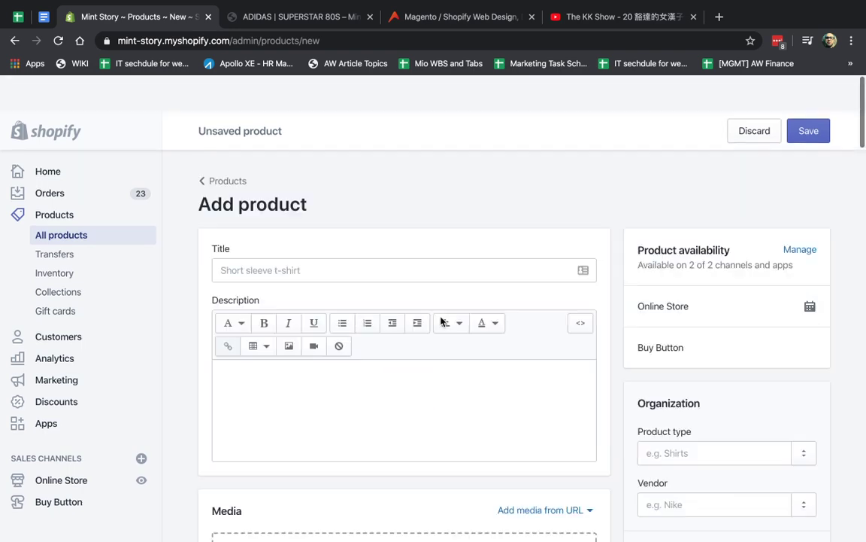
click(361, 222)
text(Test )
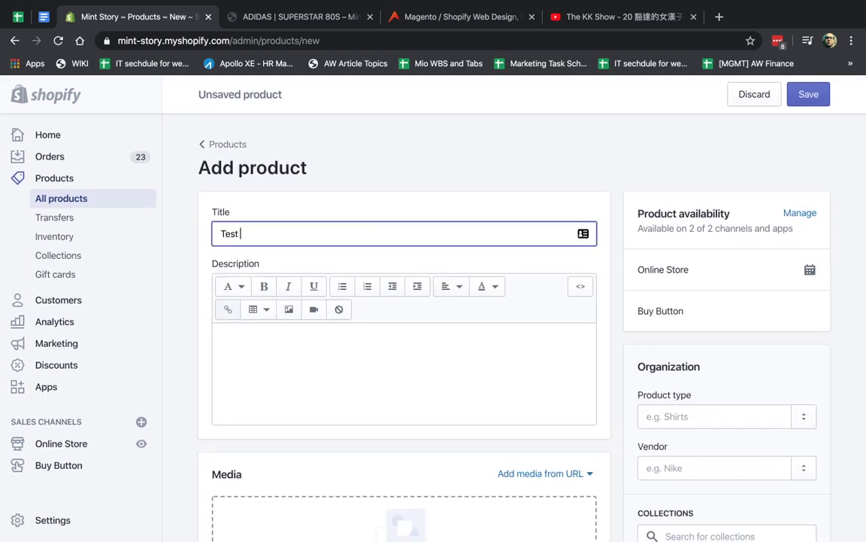
text(Product)
Set the product's price to $10.00, compare-at price to $20.00 and cost per item to $5.00
scroll(504, 309, down, 6)
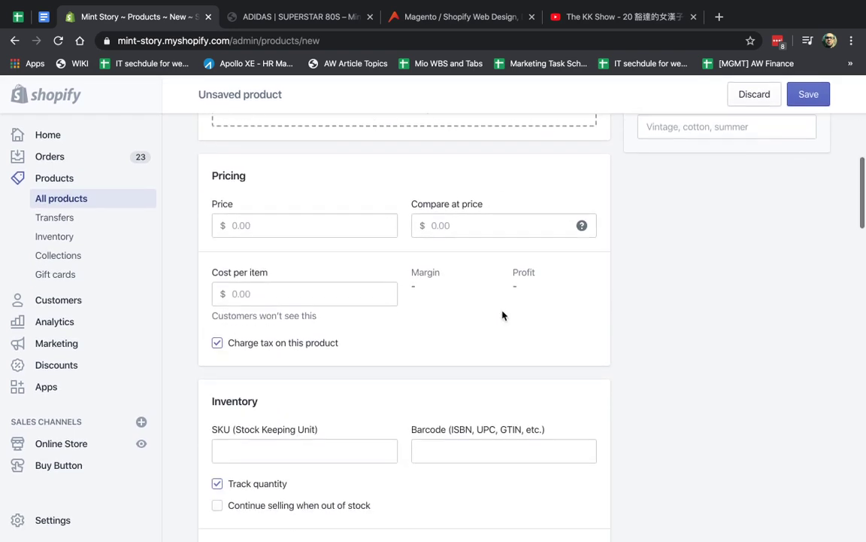
click(356, 213)
text(10)
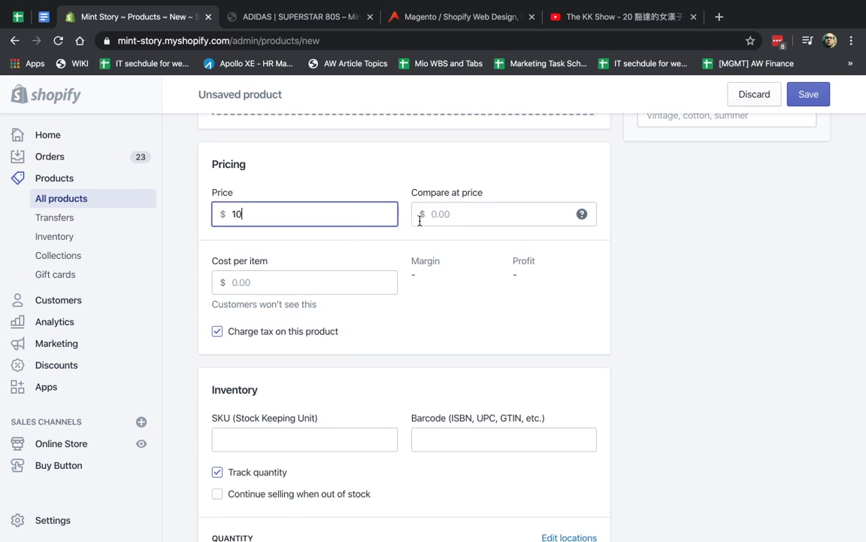
click(449, 218)
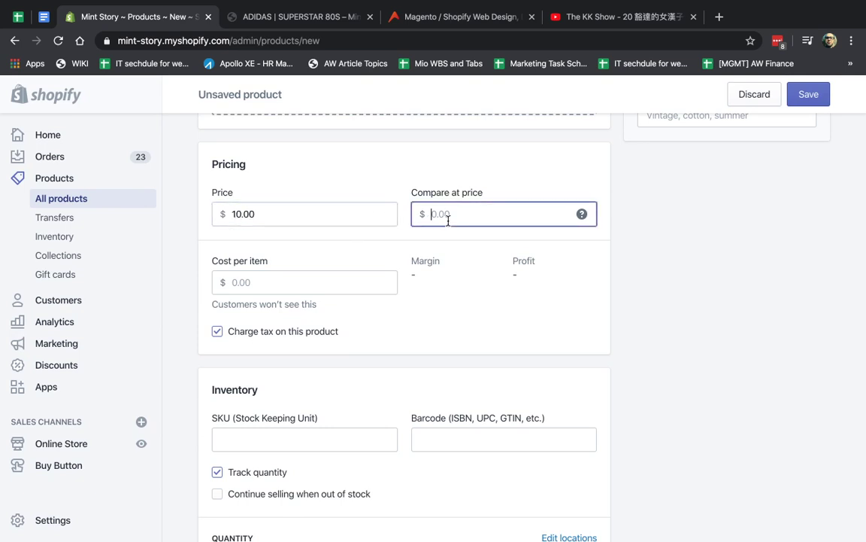
click(557, 290)
click(322, 291)
text(5)
click(555, 321)
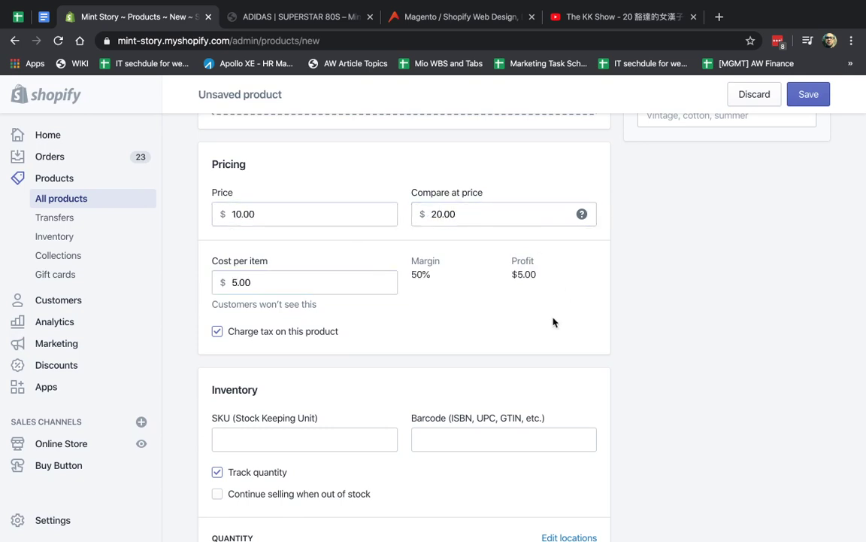
Enter test as the product's SKU in the inventory details
scroll(555, 321, down, 7)
scroll(363, 284, up, 3)
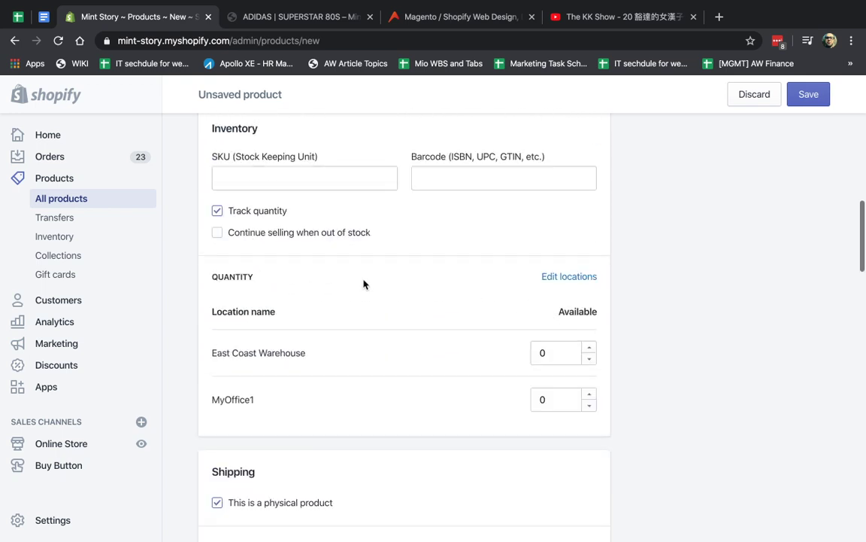
click(300, 171)
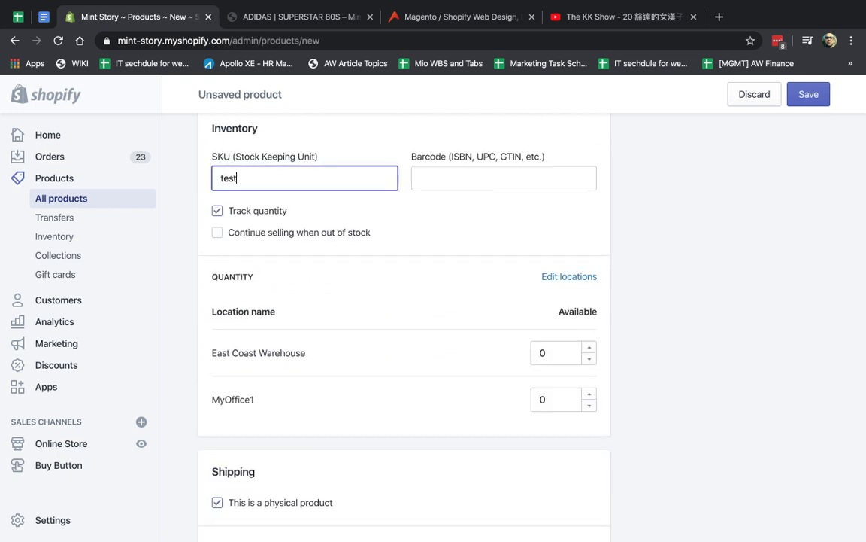
scroll(526, 296, down, 3)
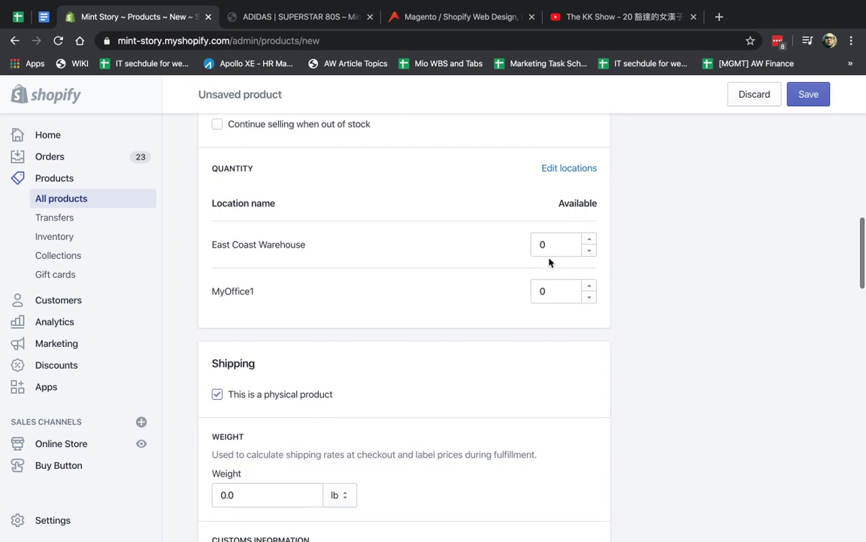
click(556, 243)
scroll(571, 354, down, 3)
scroll(572, 354, up, 2)
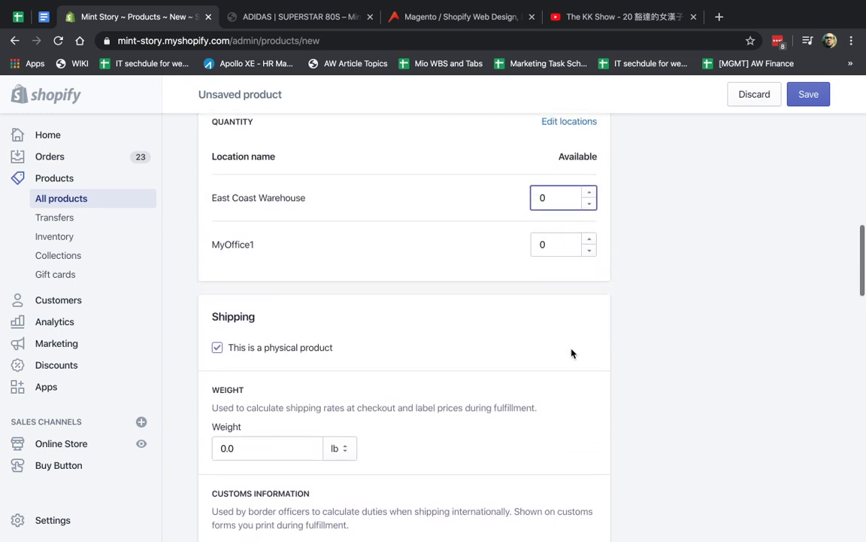
Save the new product with its Size, Color and Material options
scroll(572, 353, down, 5)
scroll(572, 353, down, 10)
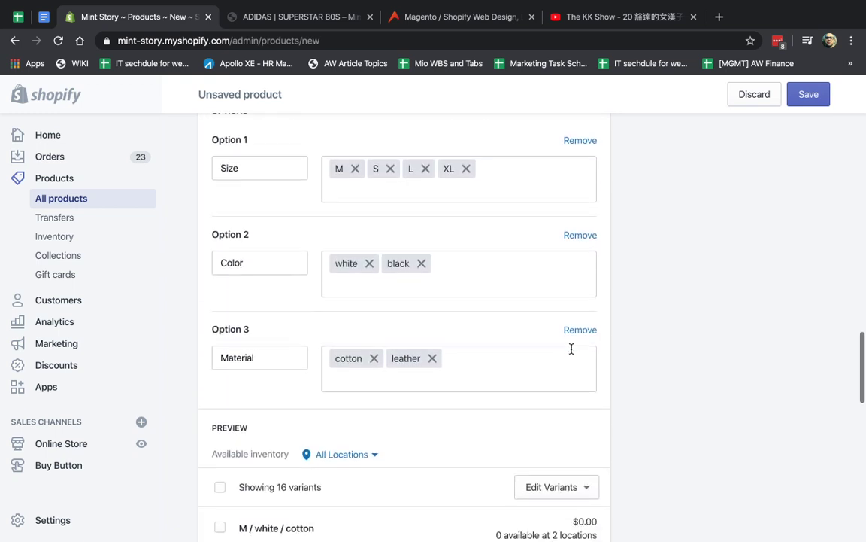
click(827, 99)
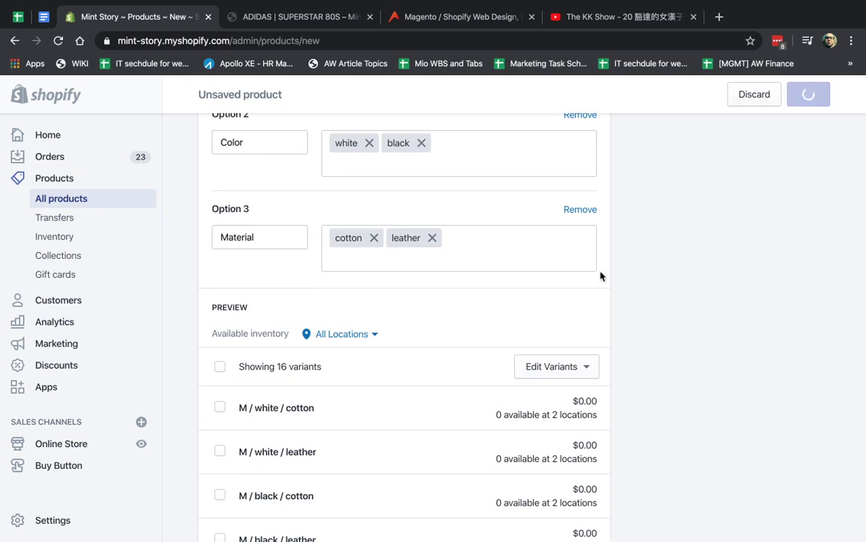
Select all variants of the saved product and open them in the bulk editor
scroll(641, 316, down, 3)
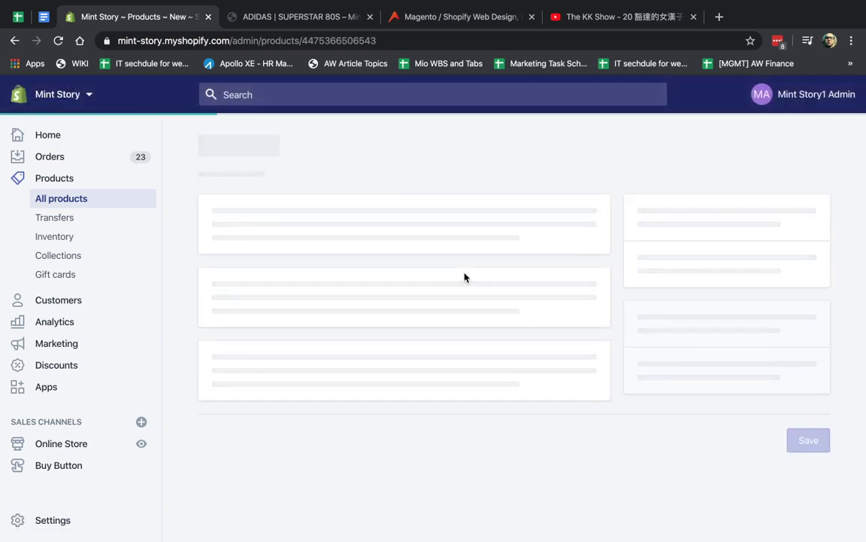
scroll(596, 341, down, 9)
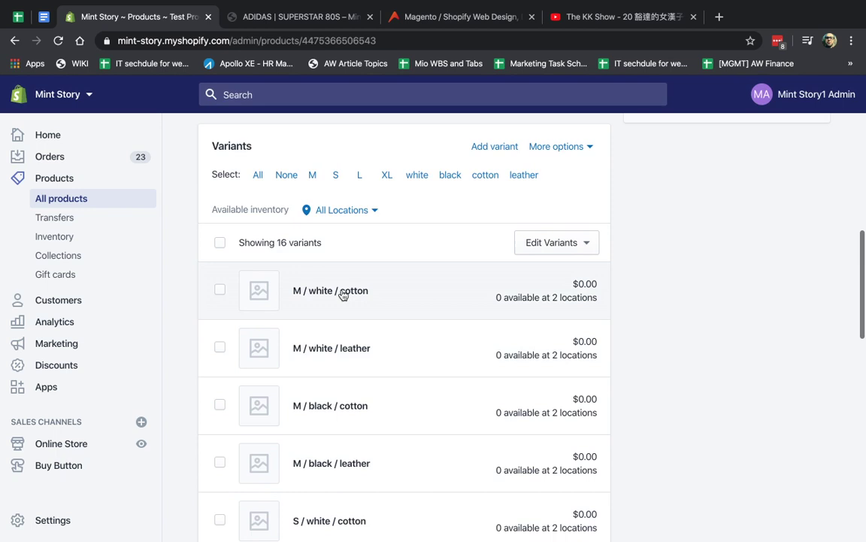
click(214, 242)
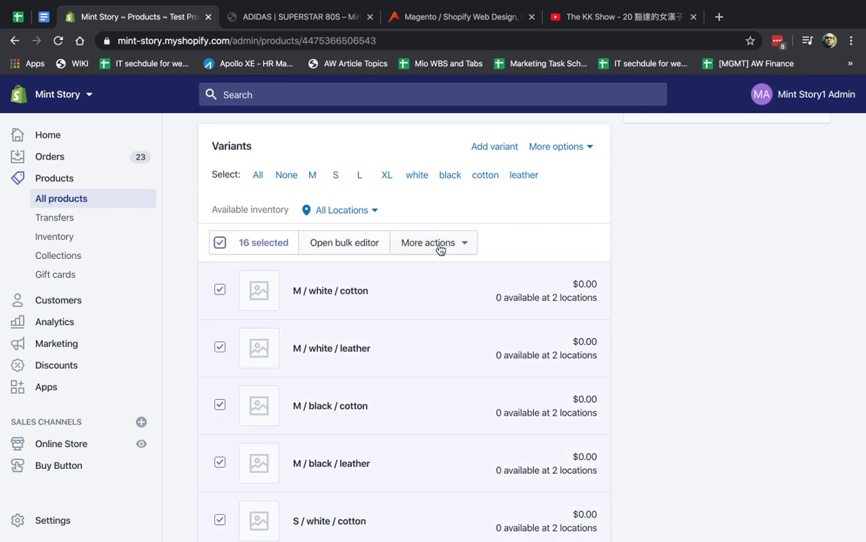
click(361, 245)
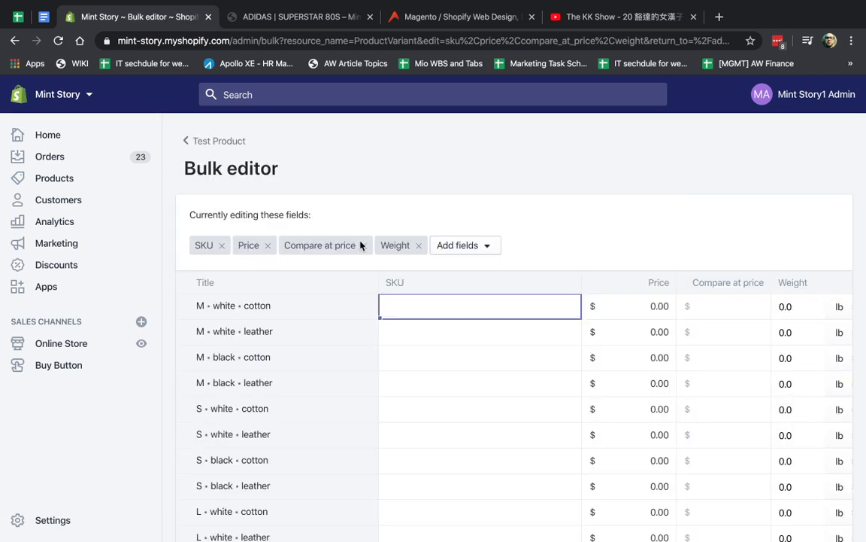
Examine the size, color and material combinations in the bulk editor along with their SKU, price and weight fields
scroll(483, 410, down, 3)
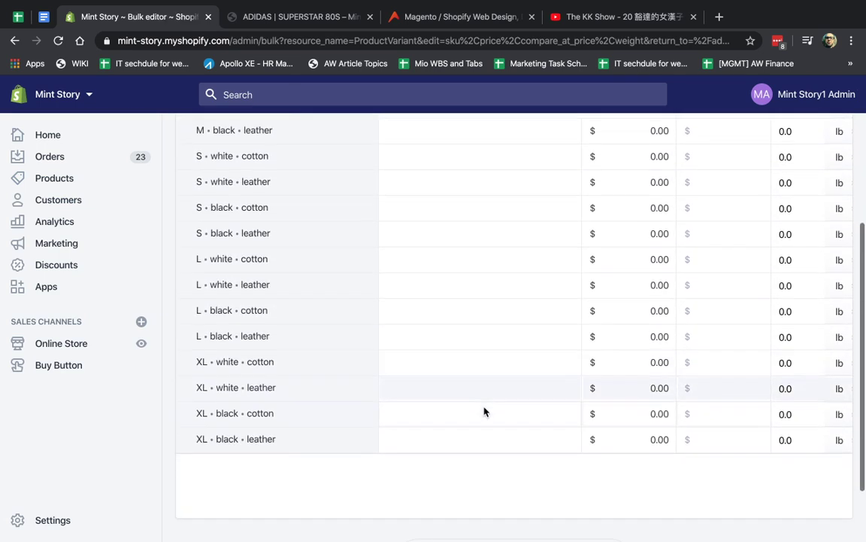
scroll(484, 410, up, 2)
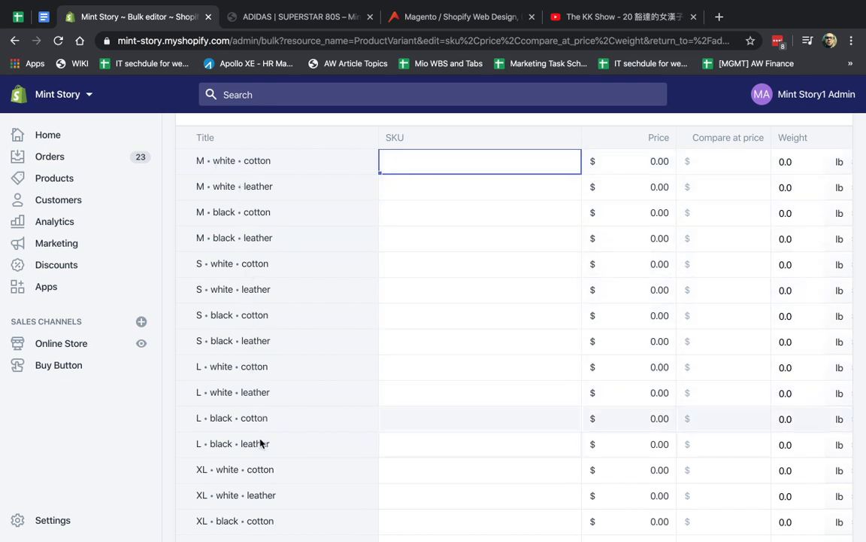
scroll(264, 527, down, 1)
scroll(265, 482, down, 1)
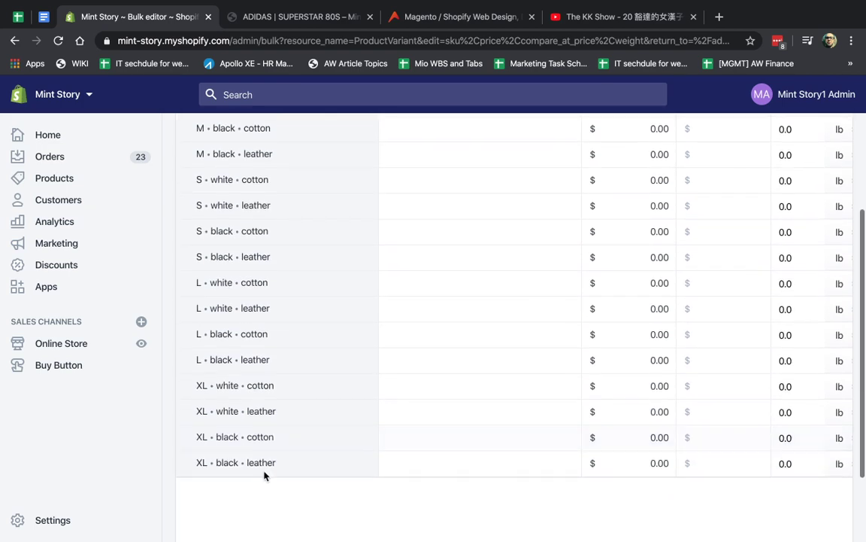
scroll(376, 455, down, 3)
scroll(392, 452, up, 5)
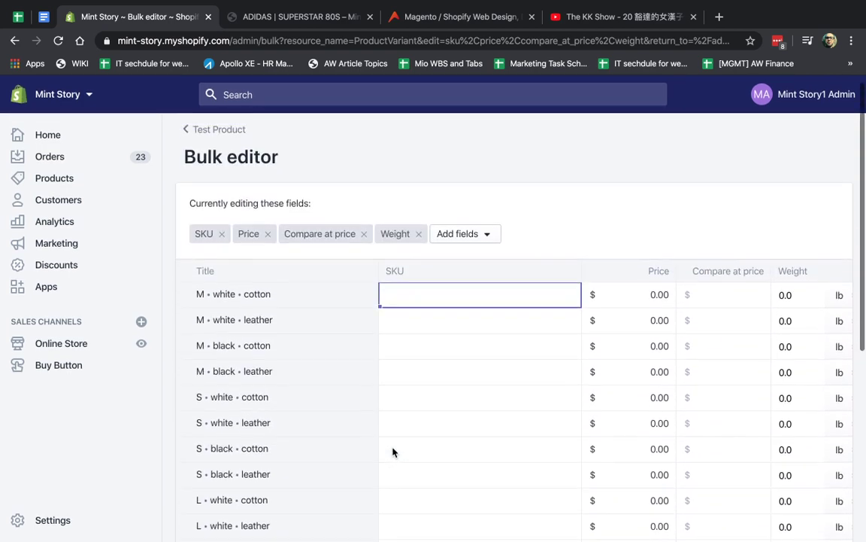
scroll(213, 377, down, 2)
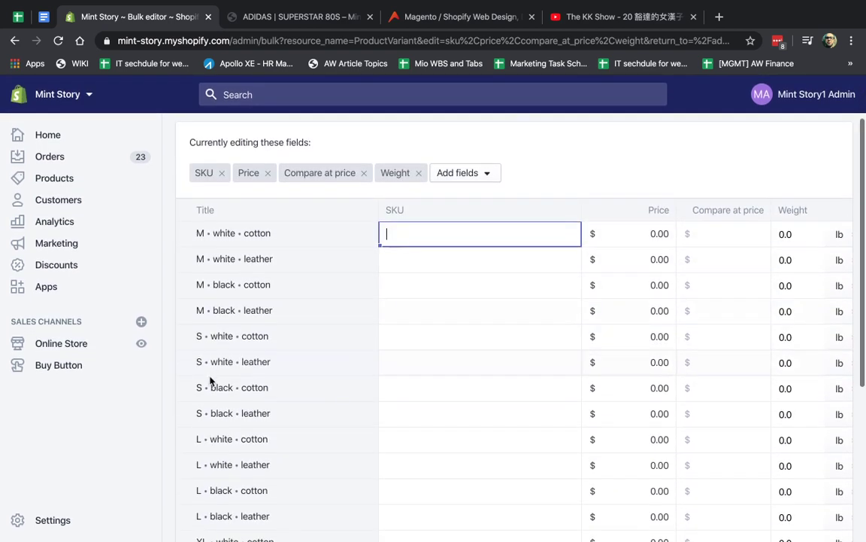
scroll(201, 369, down, 2)
scroll(211, 445, down, 1)
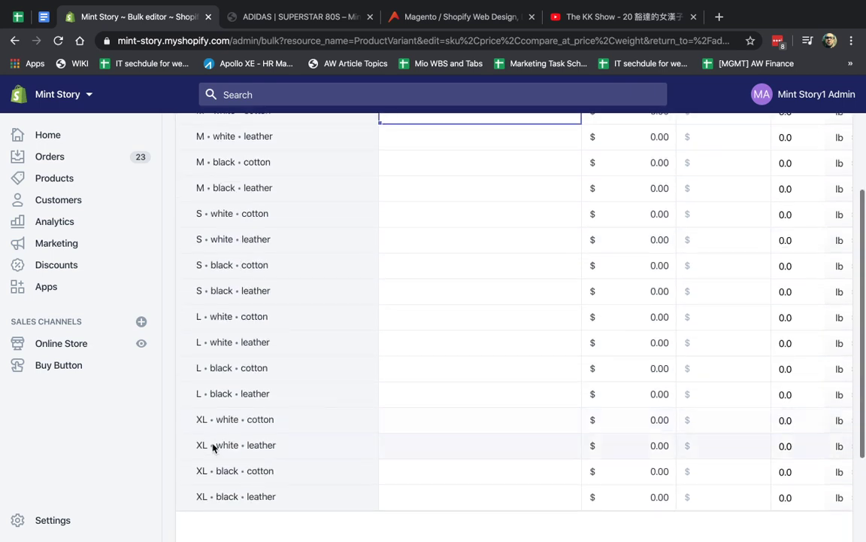
scroll(211, 301, up, 1)
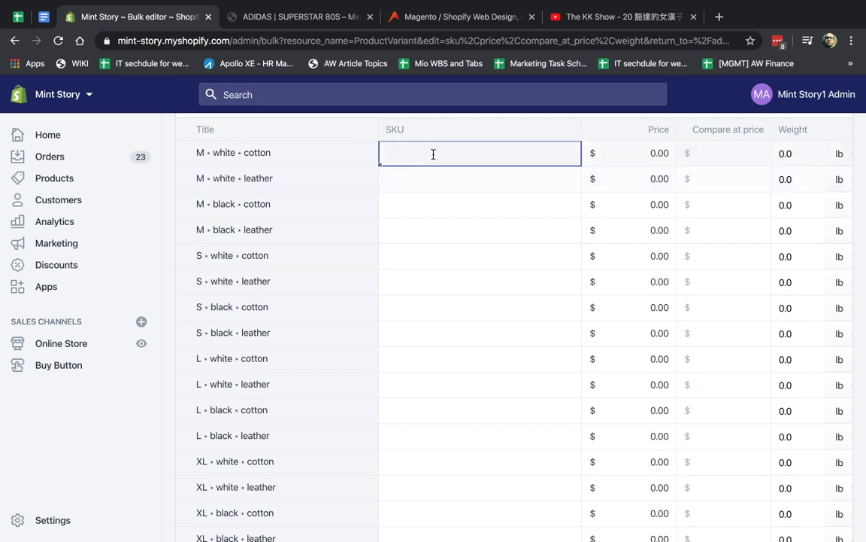
scroll(435, 154, up, 1)
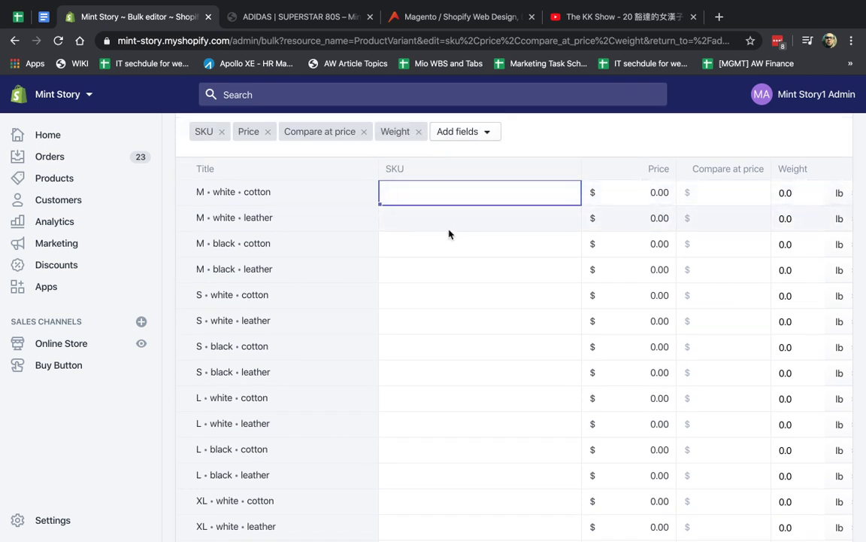
scroll(790, 230, up, 3)
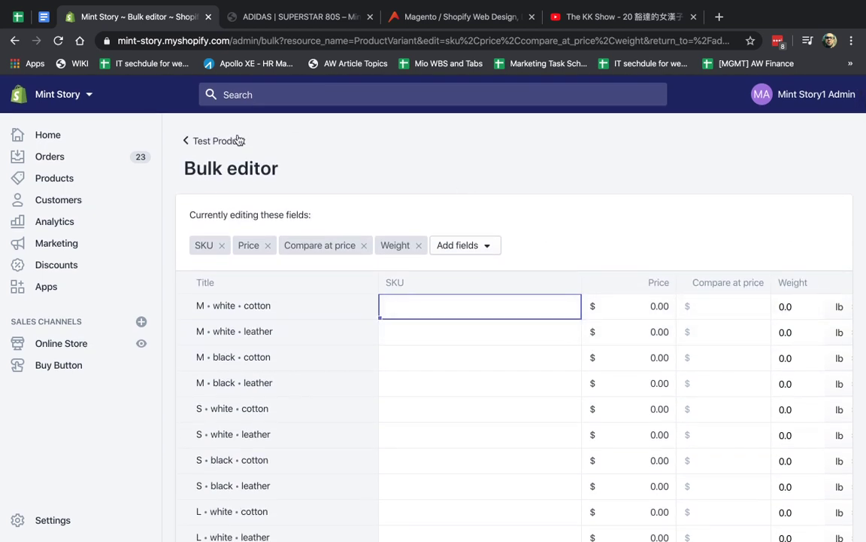
Leave the bulk editor for Test Product and open its M / white / leather variant
click(233, 141)
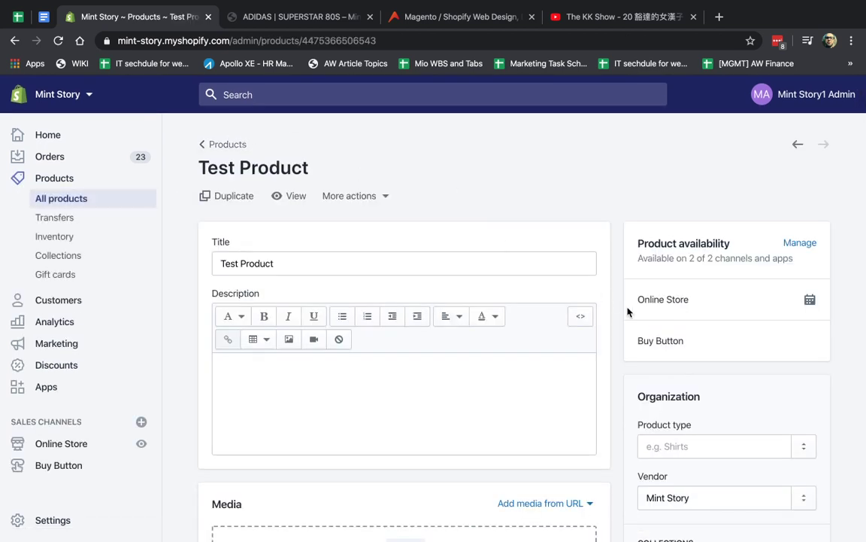
scroll(628, 311, down, 10)
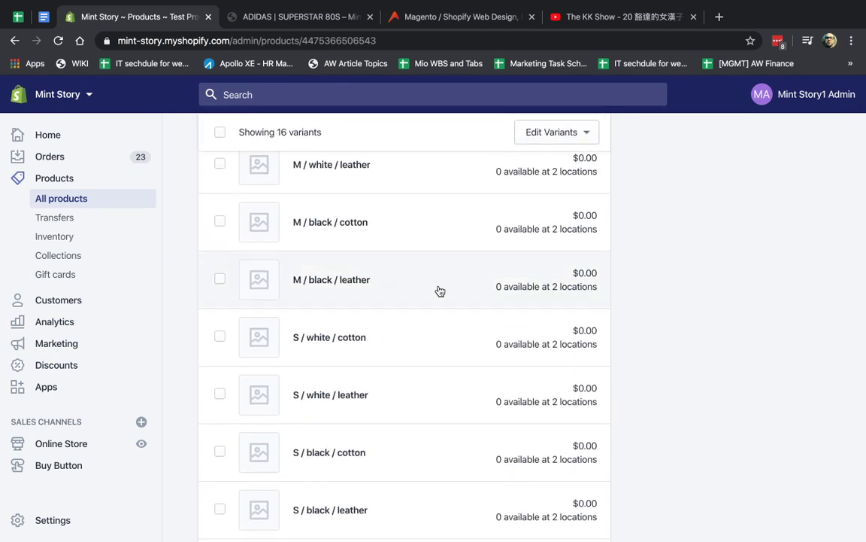
scroll(444, 287, up, 1)
click(447, 284)
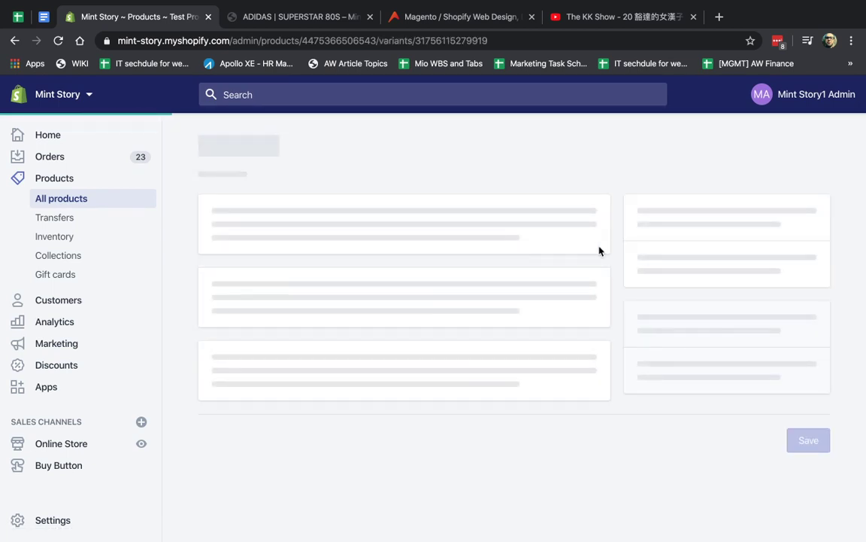
Set the variant's available quantity at East Coast Warehouse to 9 and save it
scroll(613, 251, down, 5)
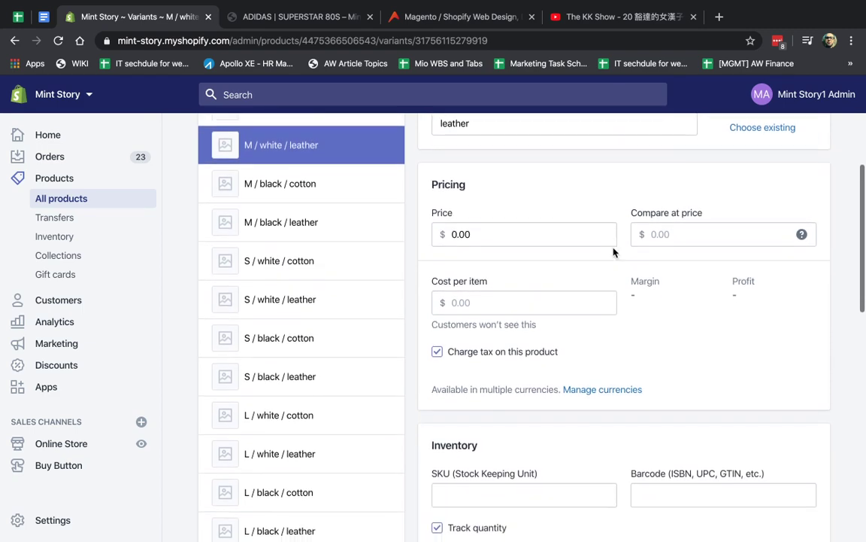
scroll(613, 251, down, 5)
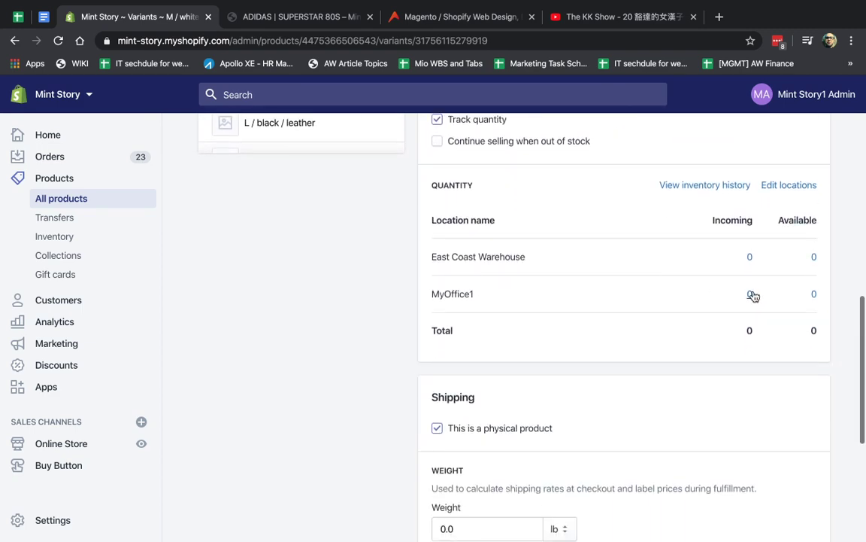
click(814, 259)
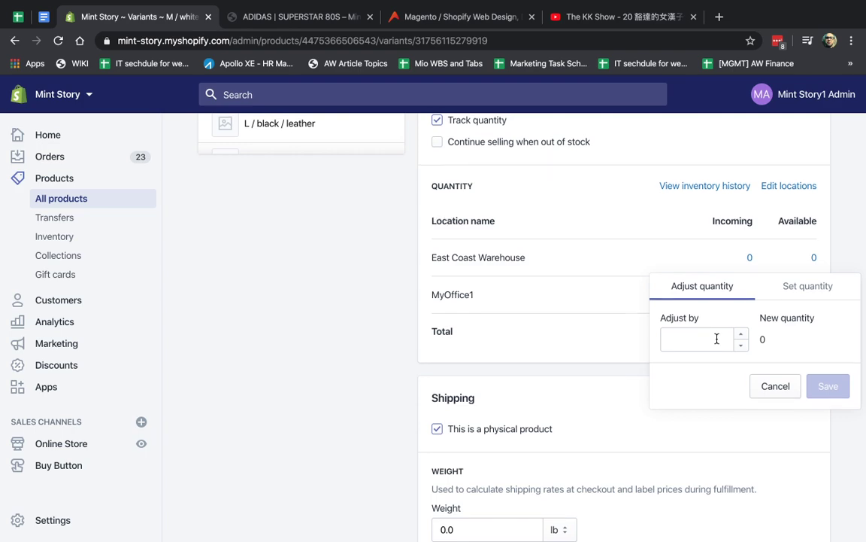
scroll(717, 340, up, 10)
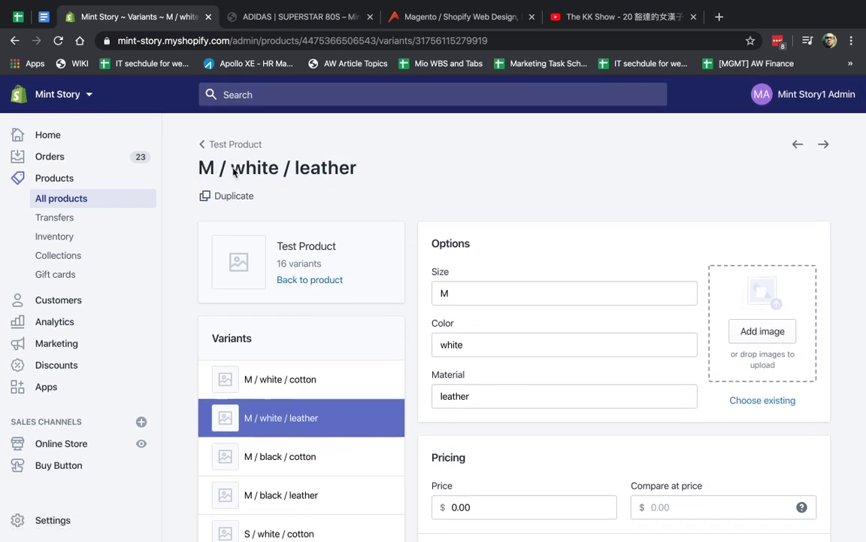
scroll(782, 334, down, 10)
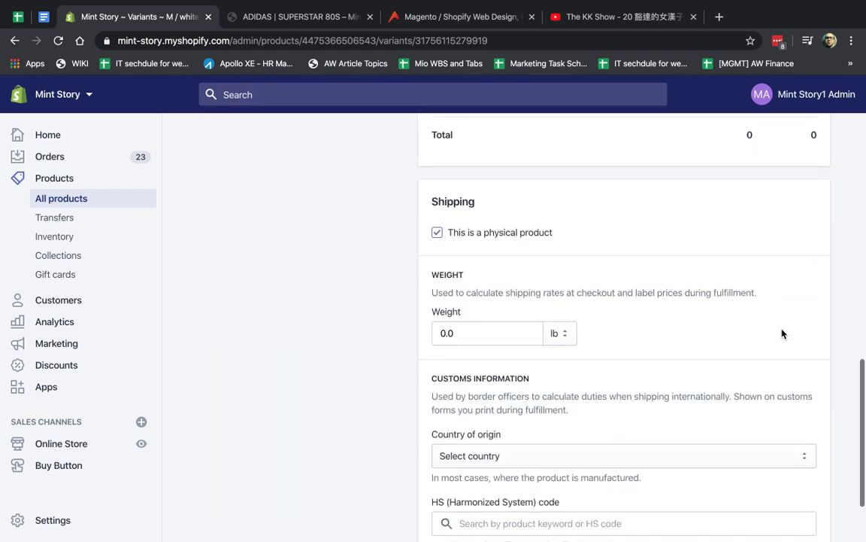
scroll(782, 334, up, 2)
click(813, 251)
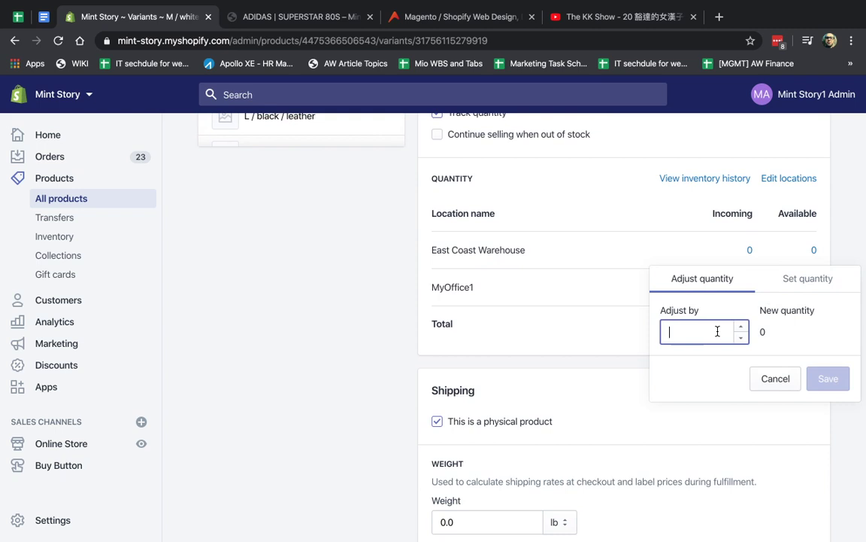
click(802, 283)
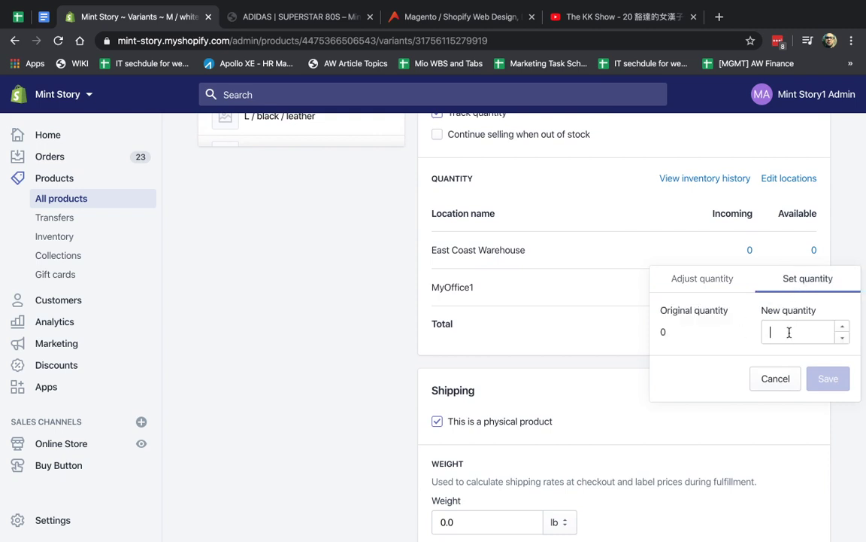
text(9)
click(831, 377)
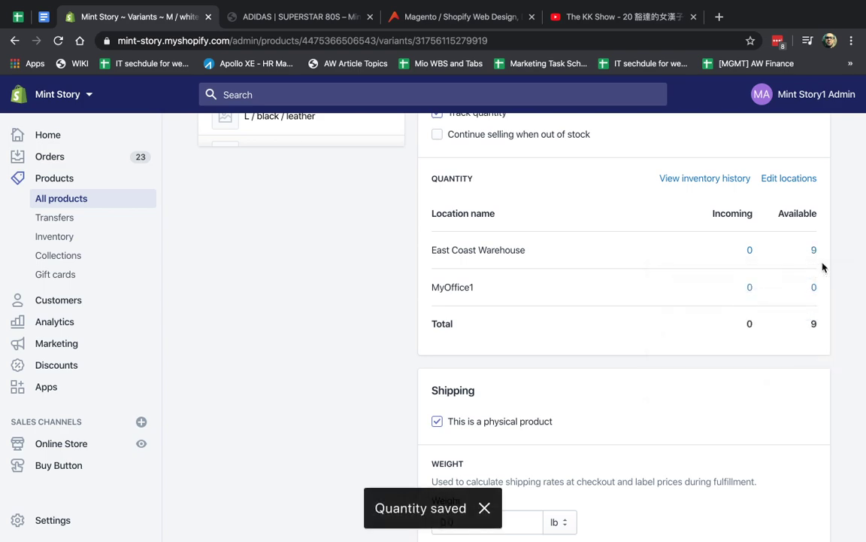
Review the available inventory in Test Product's variant list, and return to the list of all products
scroll(531, 349, down, 4)
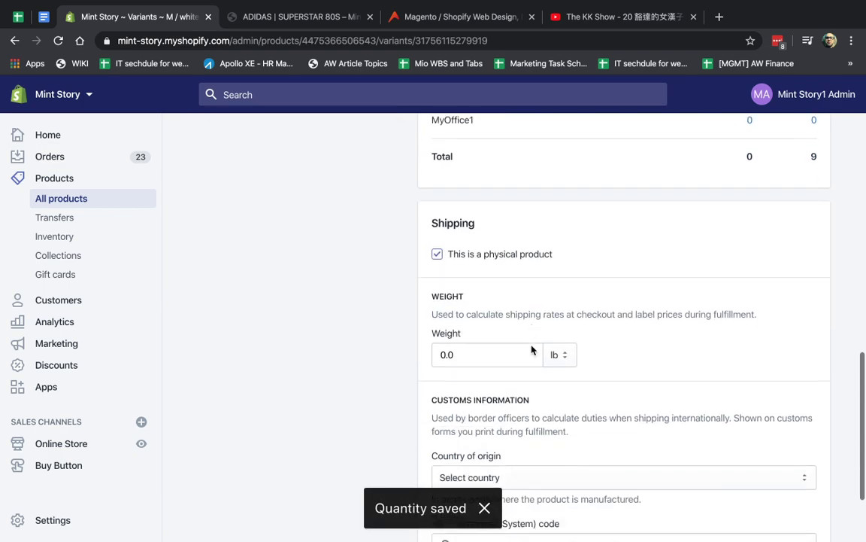
scroll(348, 175, up, 15)
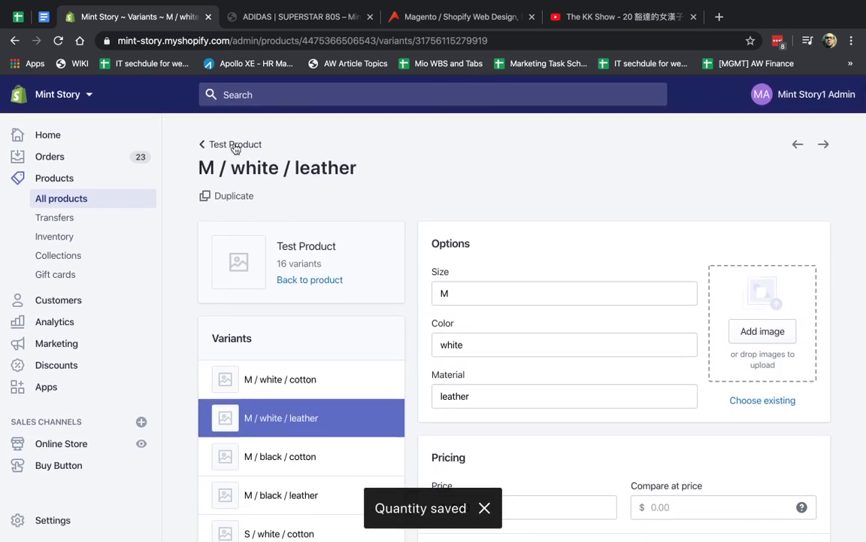
click(234, 146)
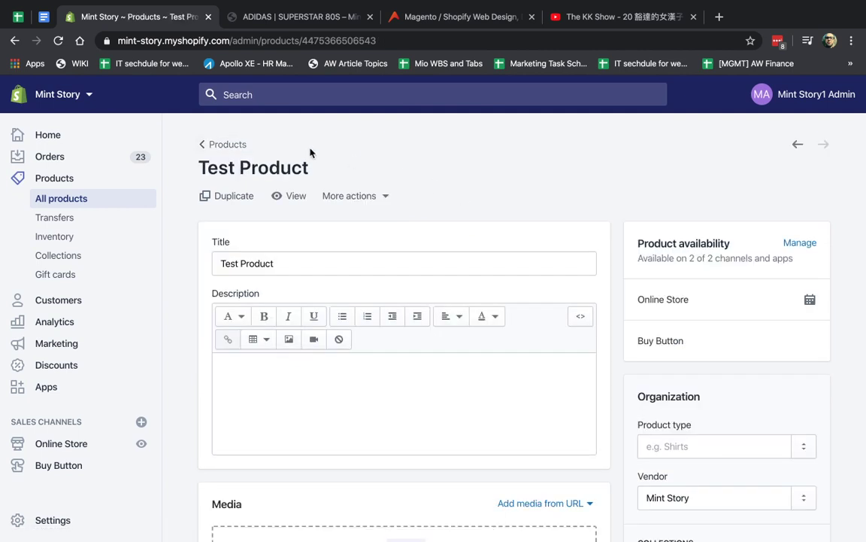
scroll(440, 209, down, 10)
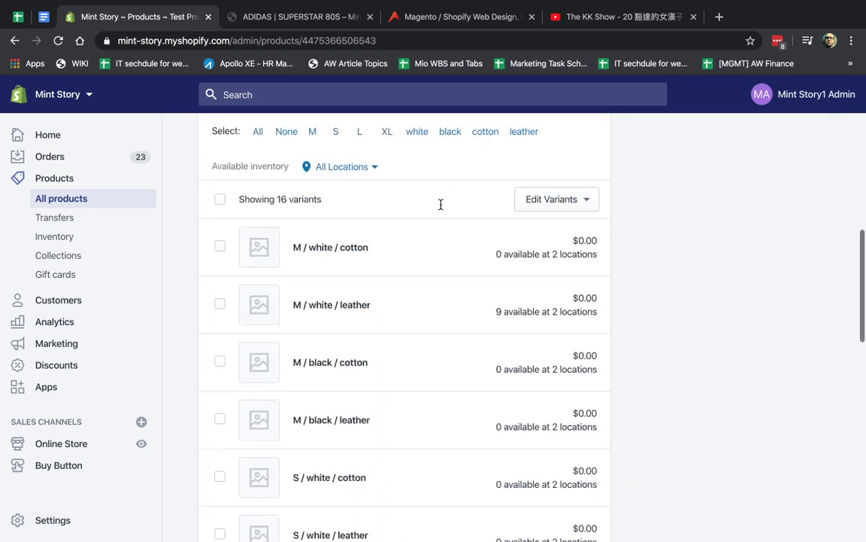
scroll(441, 209, down, 8)
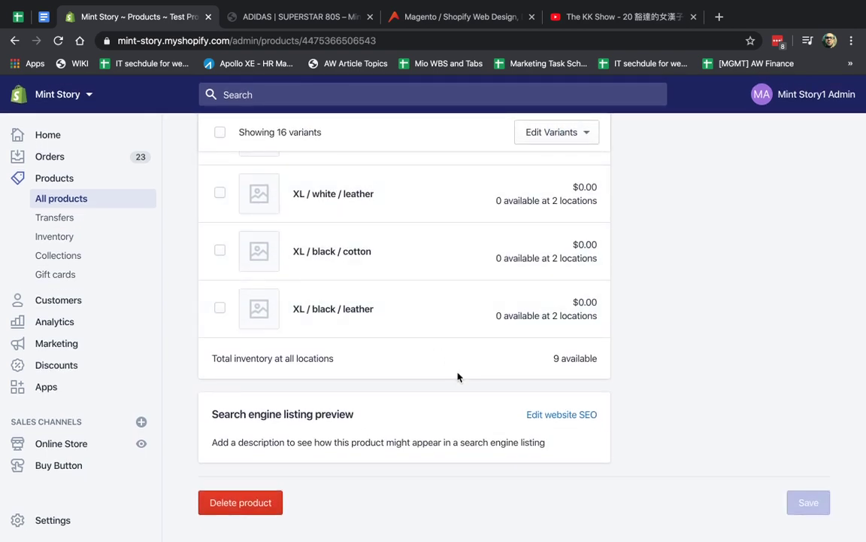
scroll(458, 377, up, 5)
scroll(458, 377, up, 10)
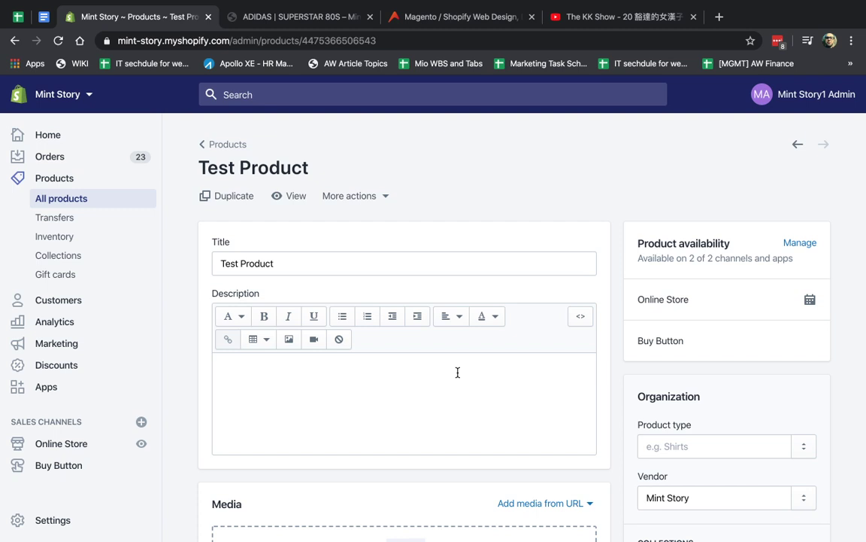
click(226, 144)
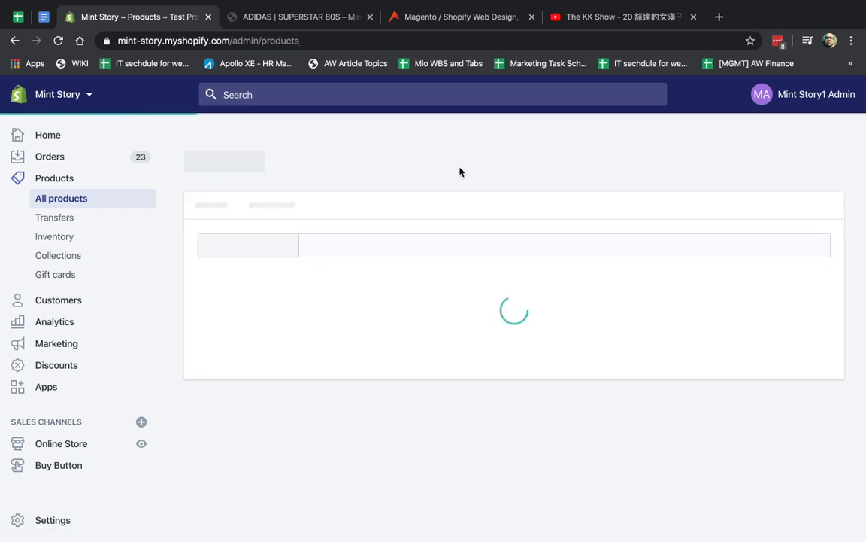
mouse_move(643, 6)
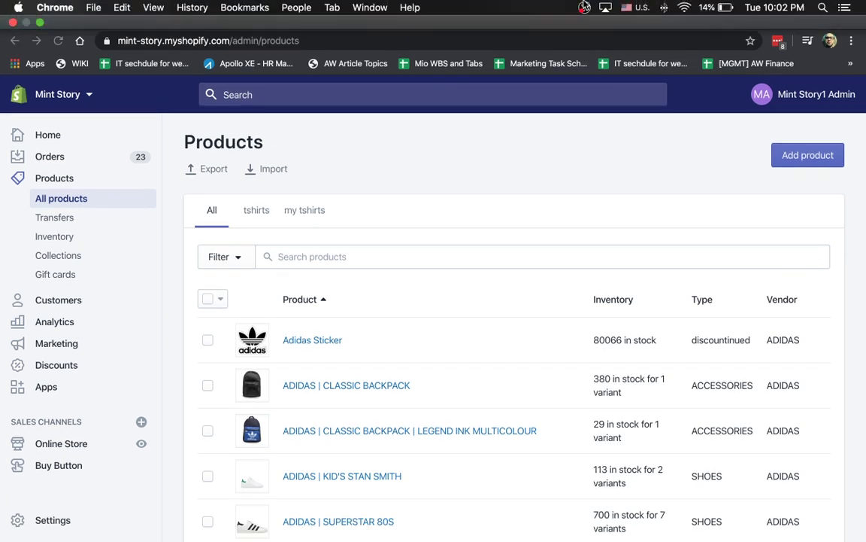
click(585, 7)
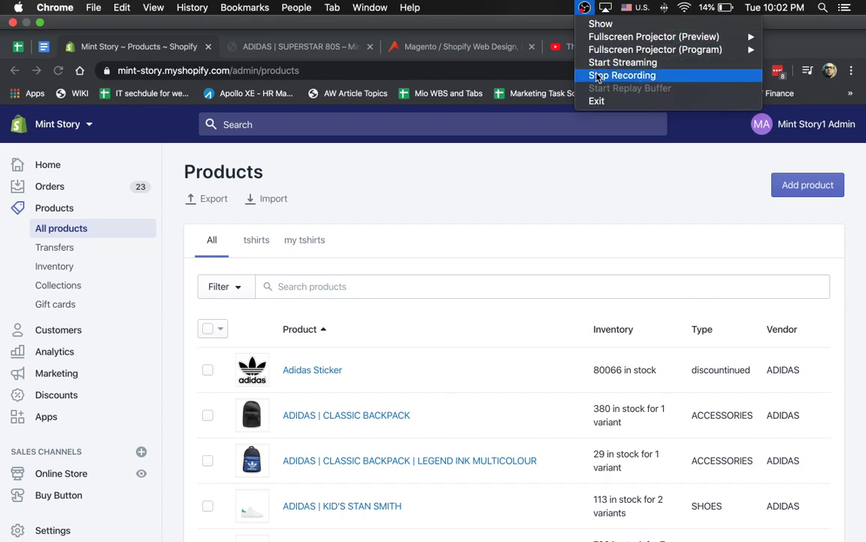